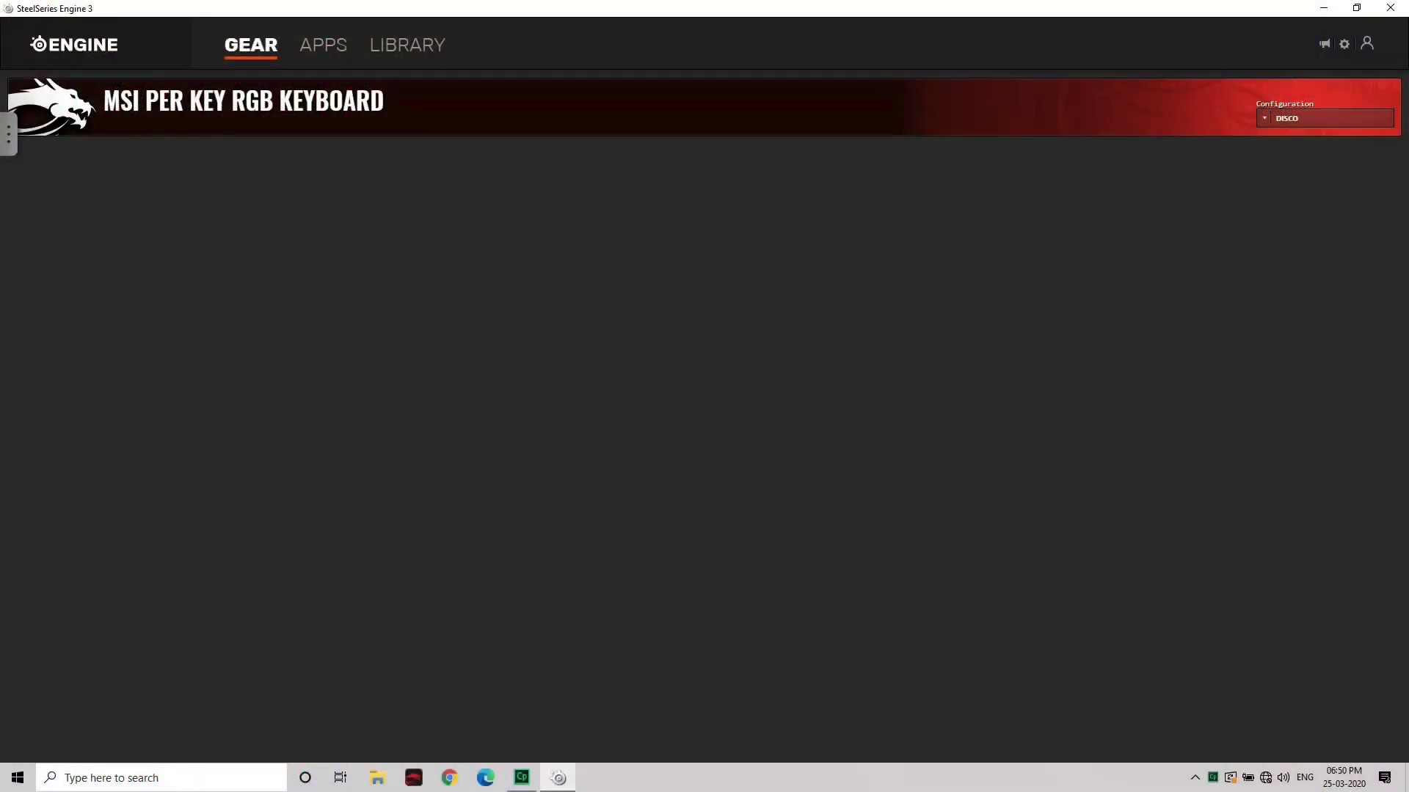
Step: Look through the available configurations for the MSI Per Key RGB Keyboard
{"action": "left_click", "coordinate": [1320, 119]}
{"action": "left_click", "coordinate": [1318, 173]}
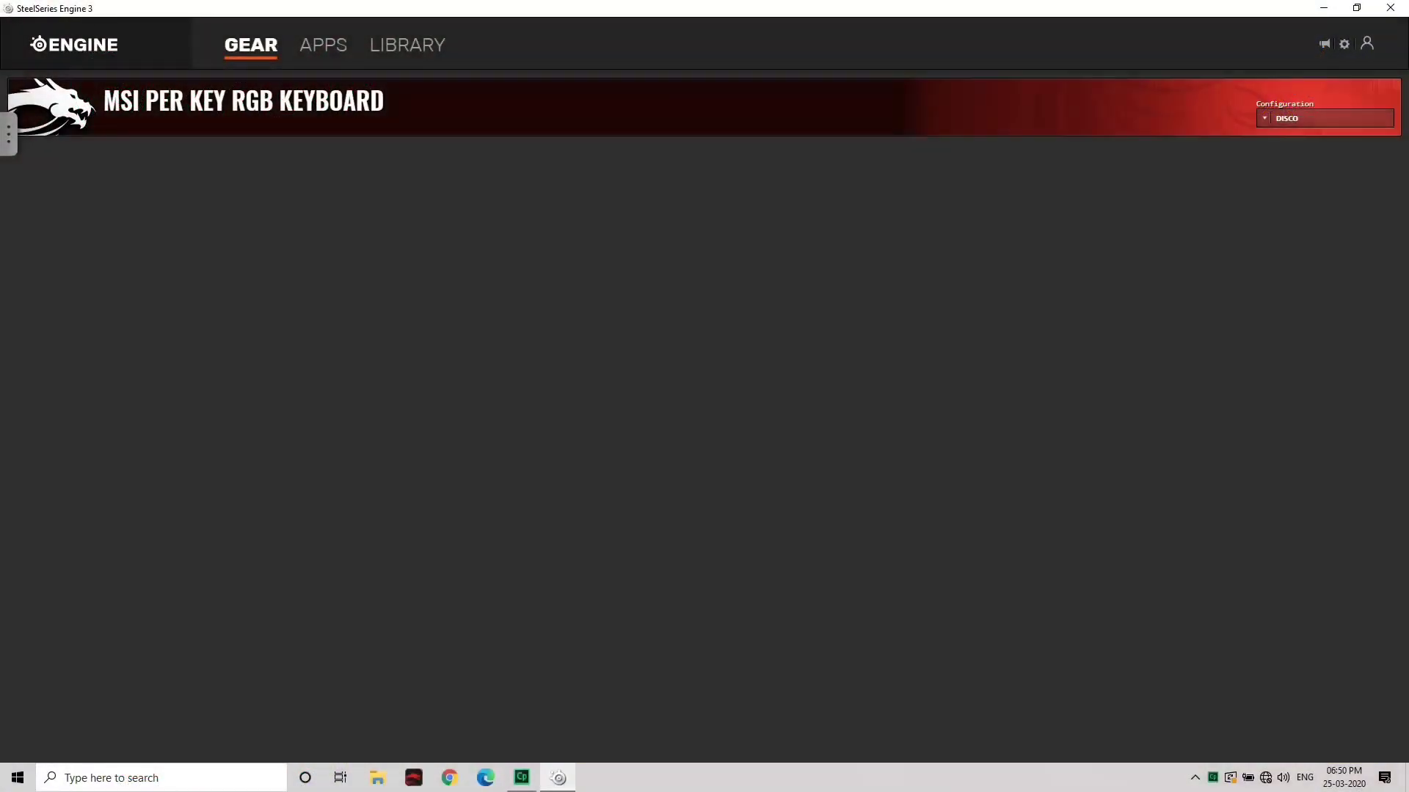
{"action": "left_click", "coordinate": [1319, 119]}
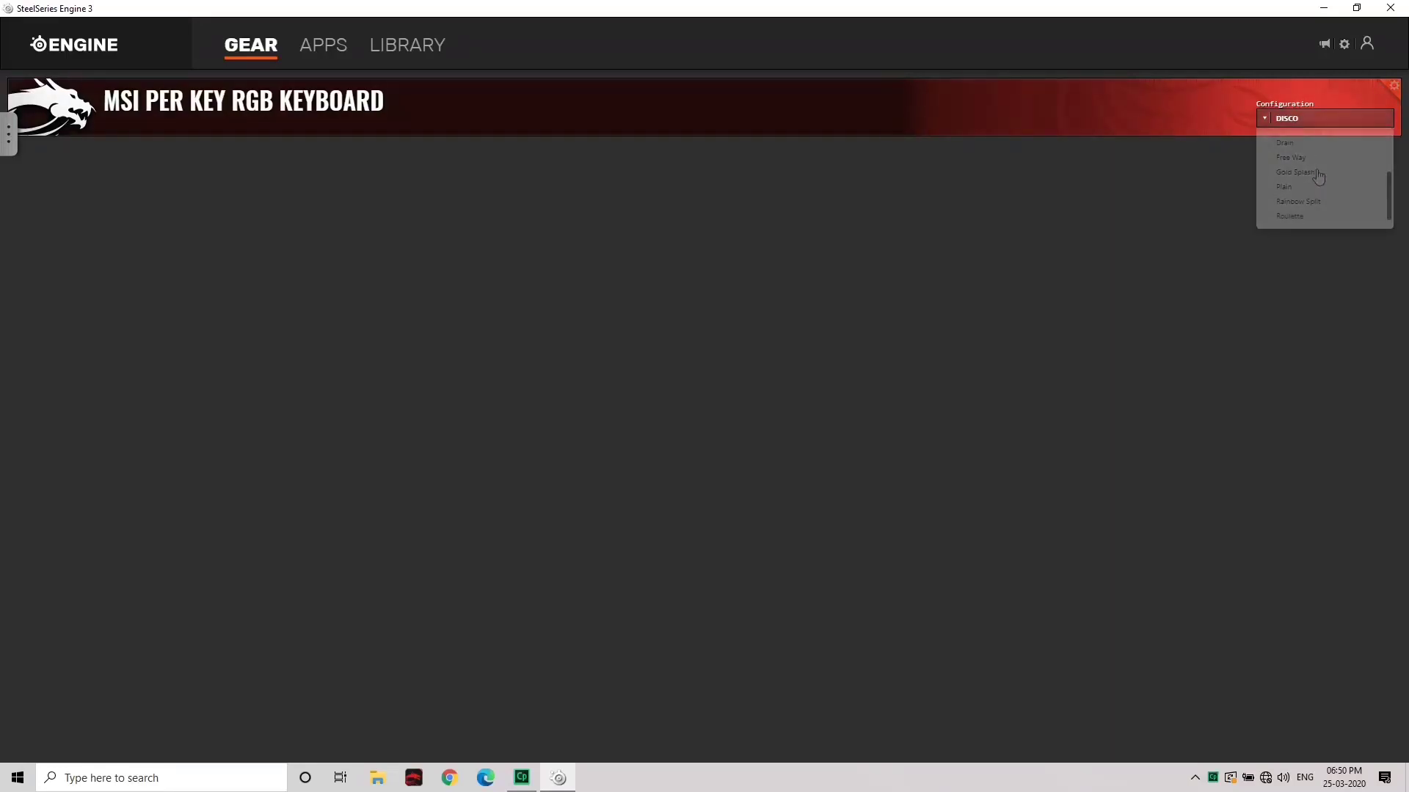
{"action": "left_click", "coordinate": [1319, 173]}
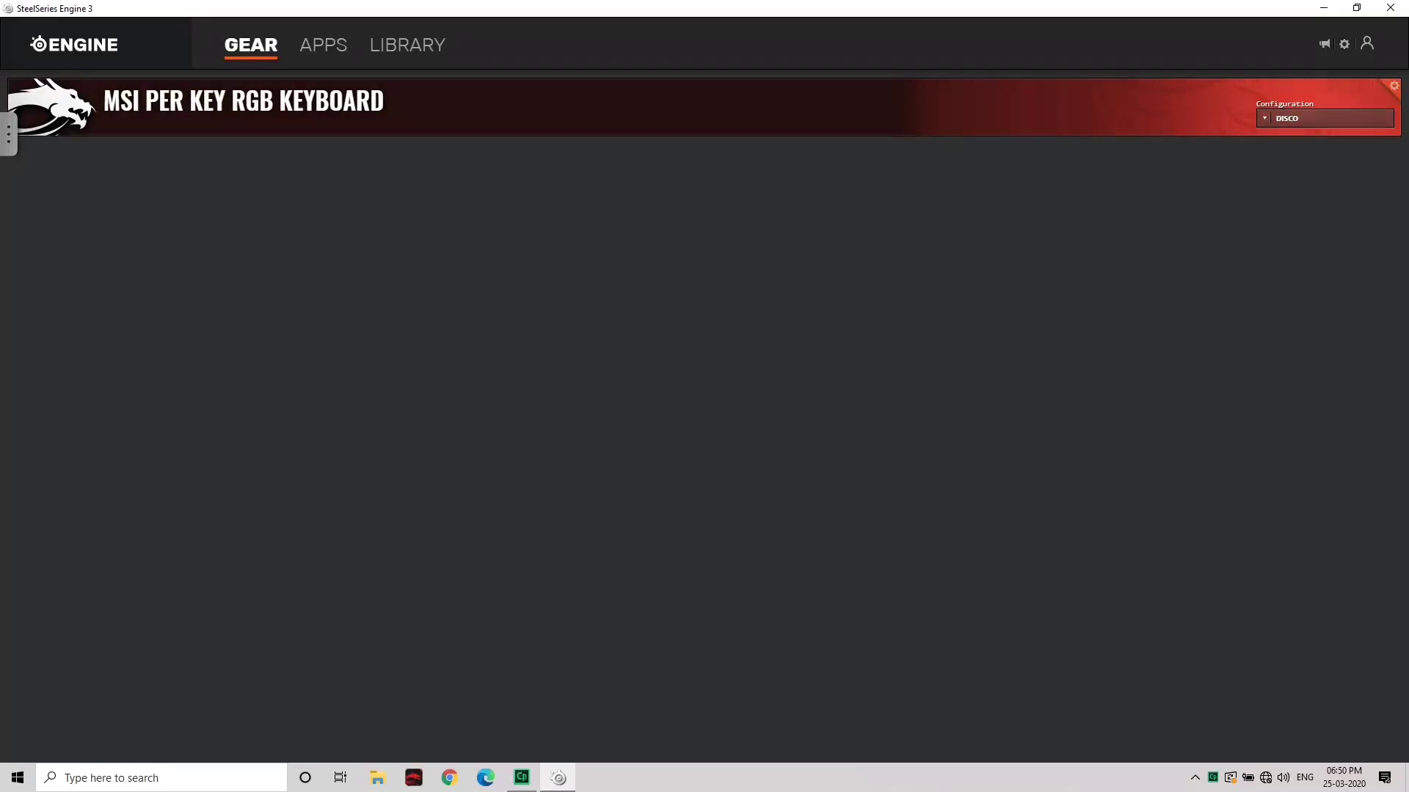
{"action": "left_click", "coordinate": [1319, 119]}
{"action": "left_click", "coordinate": [1319, 174]}
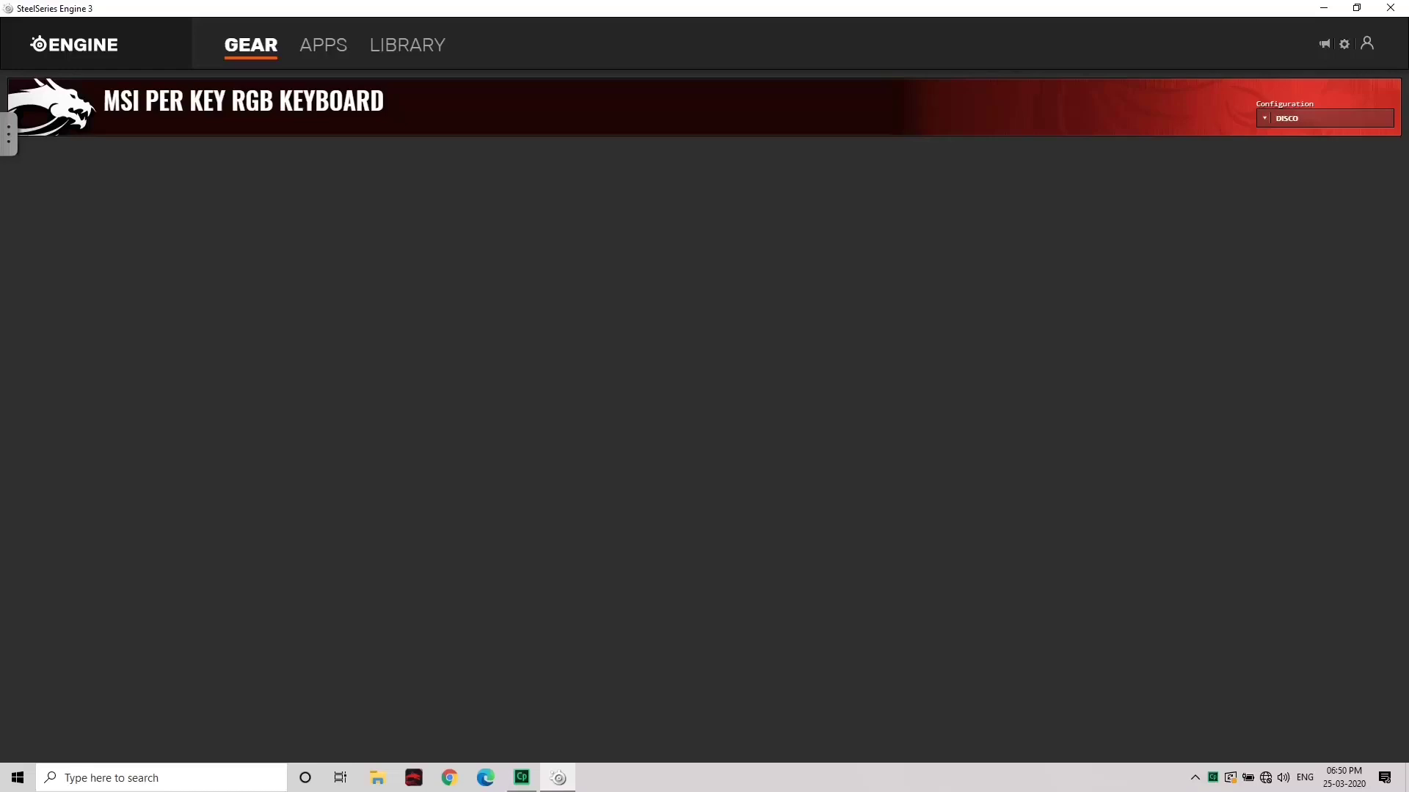
{"action": "left_click", "coordinate": [1319, 119]}
{"action": "left_click", "coordinate": [1319, 175]}
{"action": "left_click", "coordinate": [1324, 118]}
{"action": "scroll", "coordinate": [1314, 173], "scroll_direction": "down", "scroll_amount": 2}
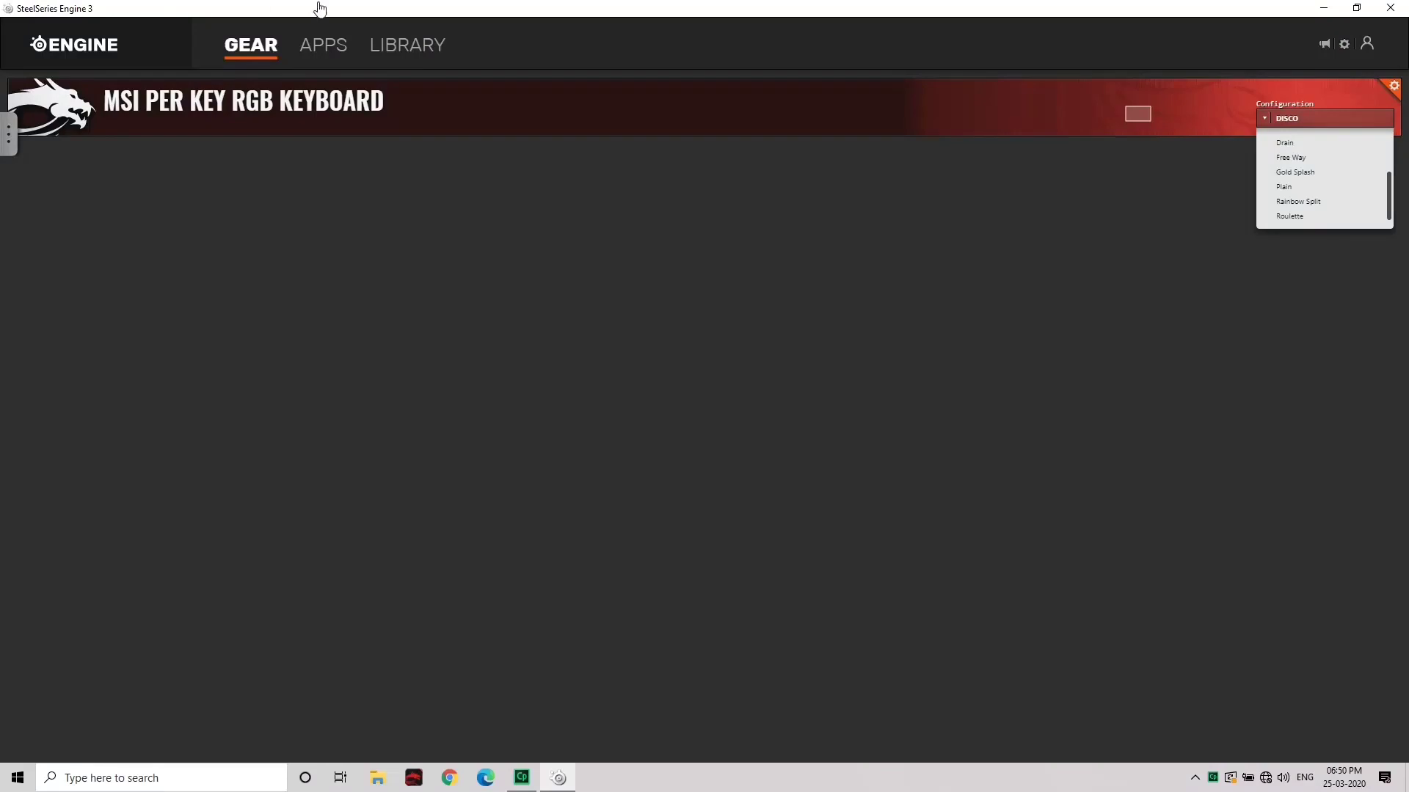
Step: Close the configuration list and open the DISCO configuration's keyboard settings
{"action": "left_click", "coordinate": [1277, 175]}
{"action": "left_click", "coordinate": [1138, 115]}
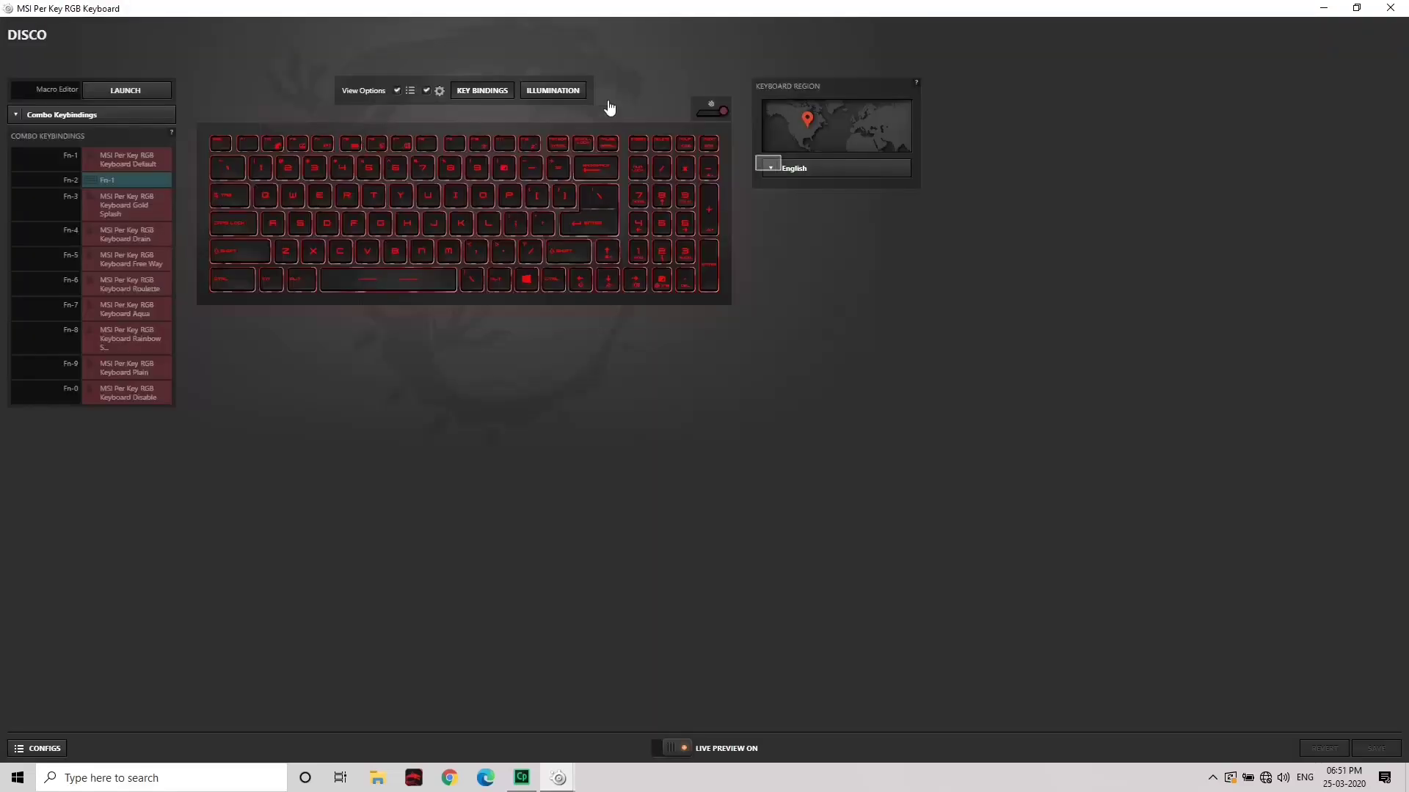
Step: Examine the keyboard region languages and the Launch Configuration options of the SteelSeries key, leaving both unchanged
{"action": "left_click", "coordinate": [771, 169]}
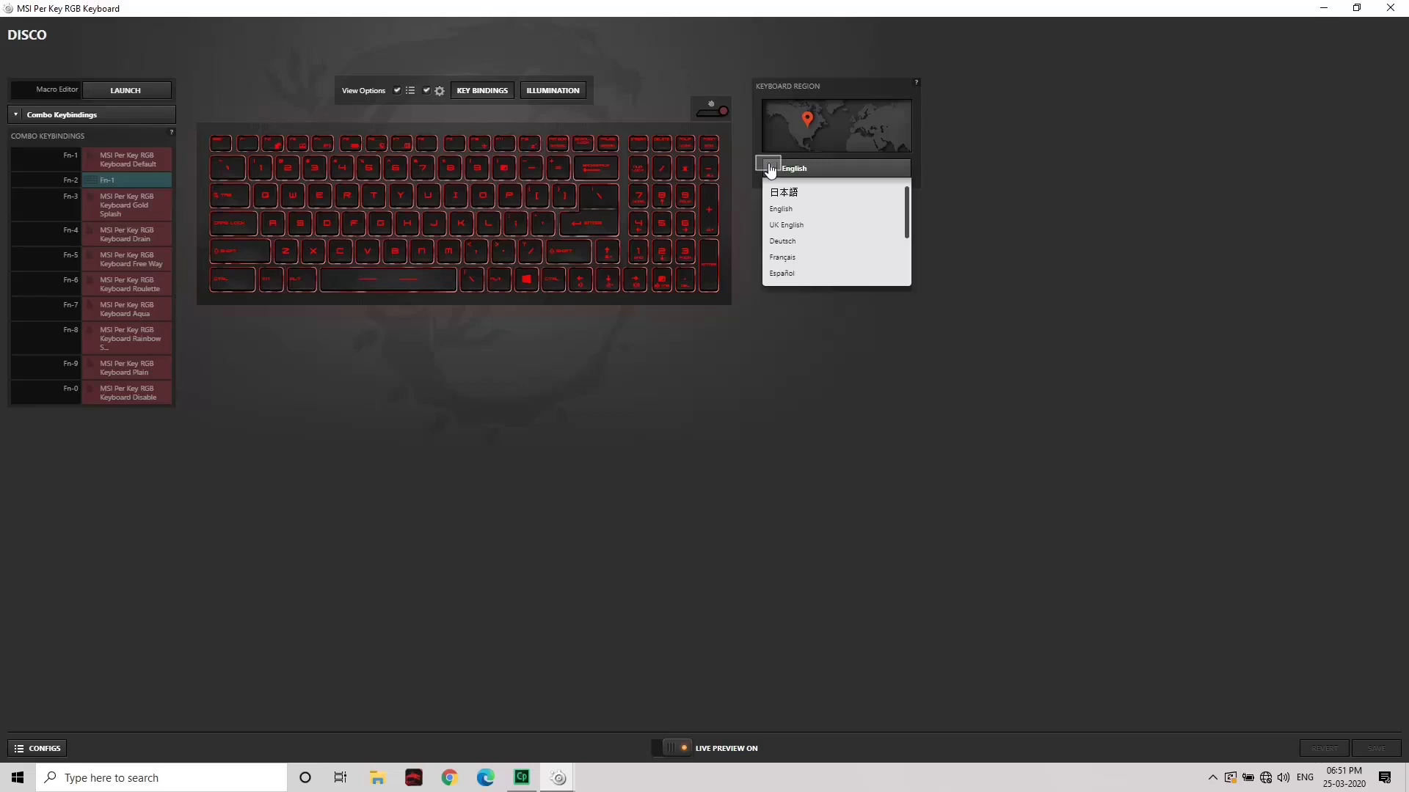
{"action": "left_click", "coordinate": [770, 169]}
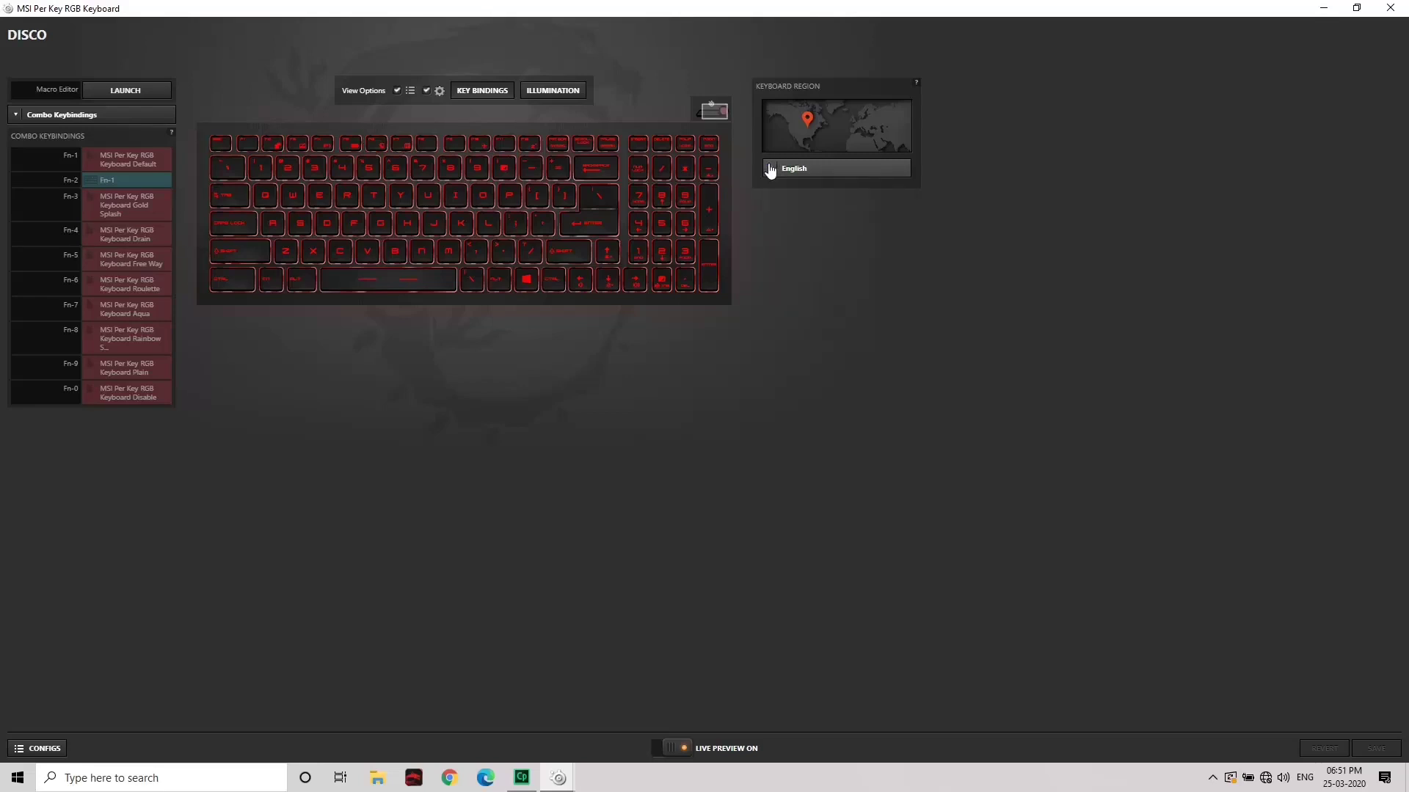
{"action": "left_click", "coordinate": [716, 118]}
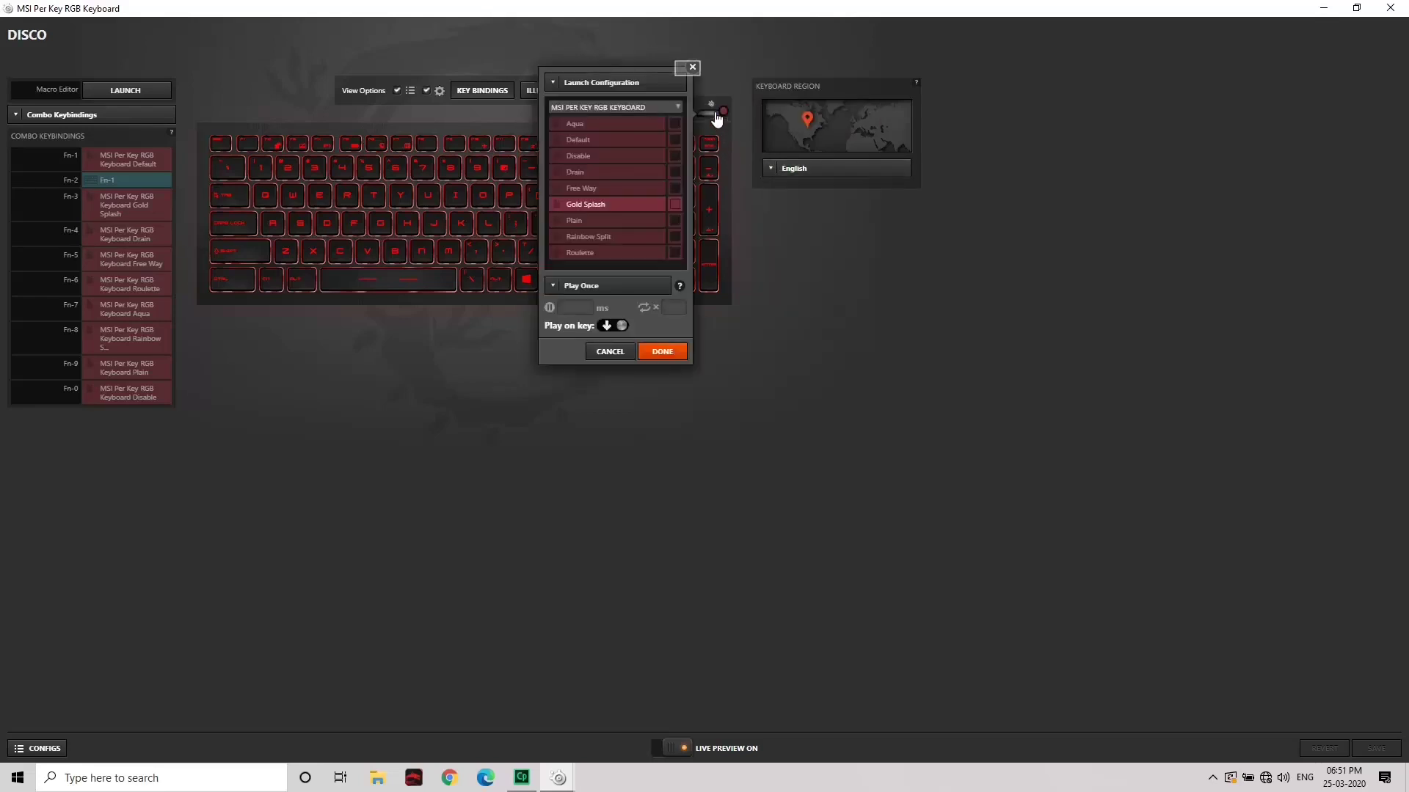
{"action": "left_click", "coordinate": [692, 67]}
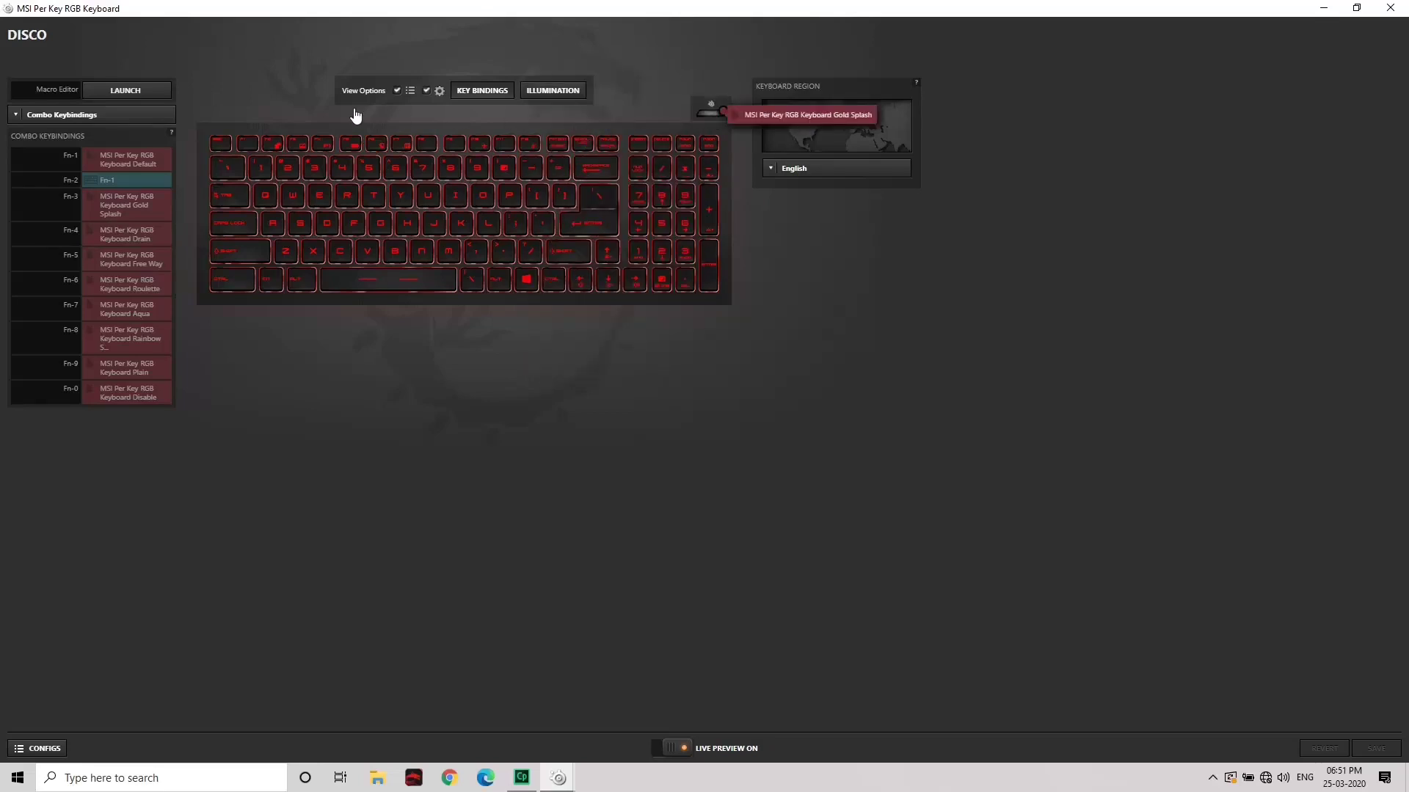
Step: Show All Keybindings and review the standard, function, numpad and combo key assignments
{"action": "left_click", "coordinate": [47, 120]}
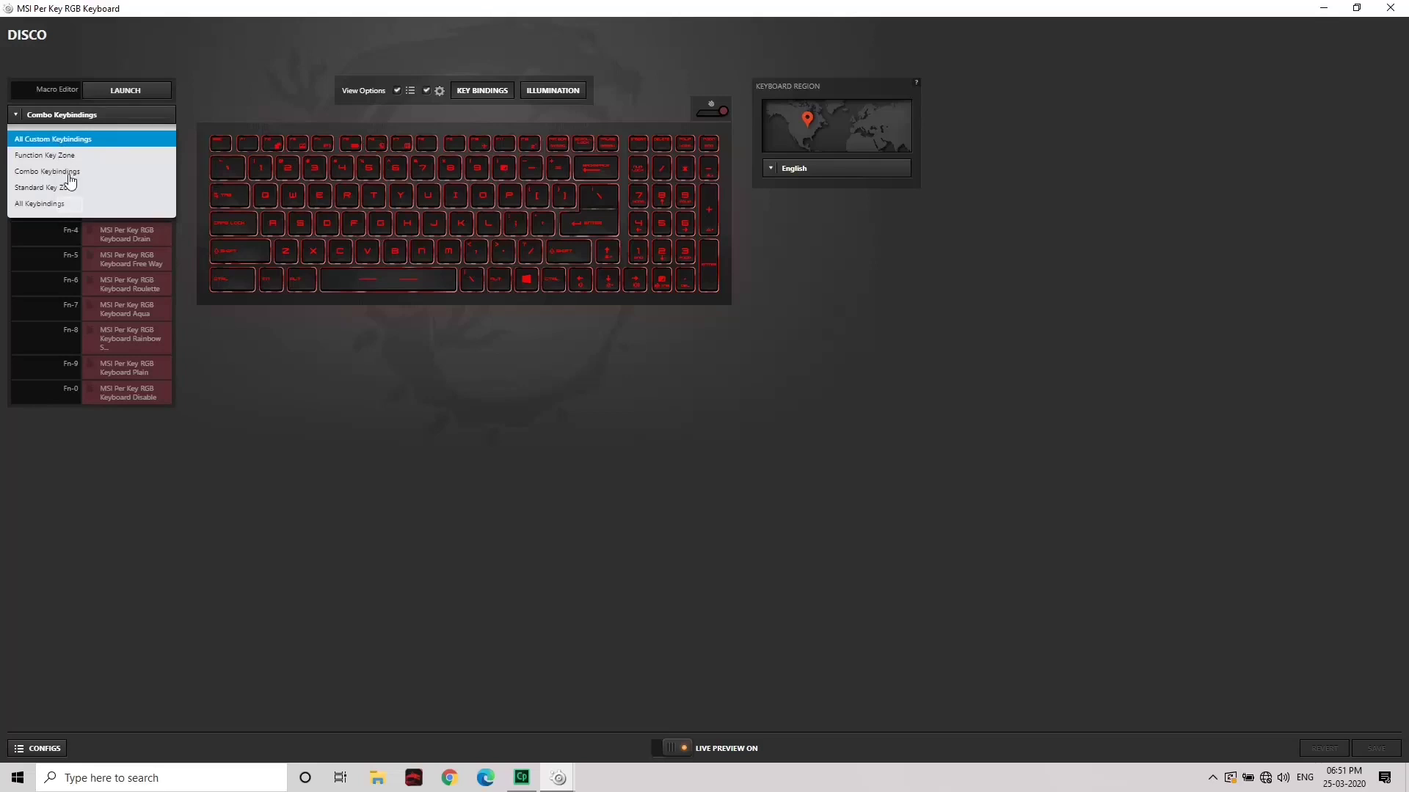
{"action": "left_click", "coordinate": [67, 204]}
{"action": "scroll", "coordinate": [136, 416], "scroll_direction": "down", "scroll_amount": 5}
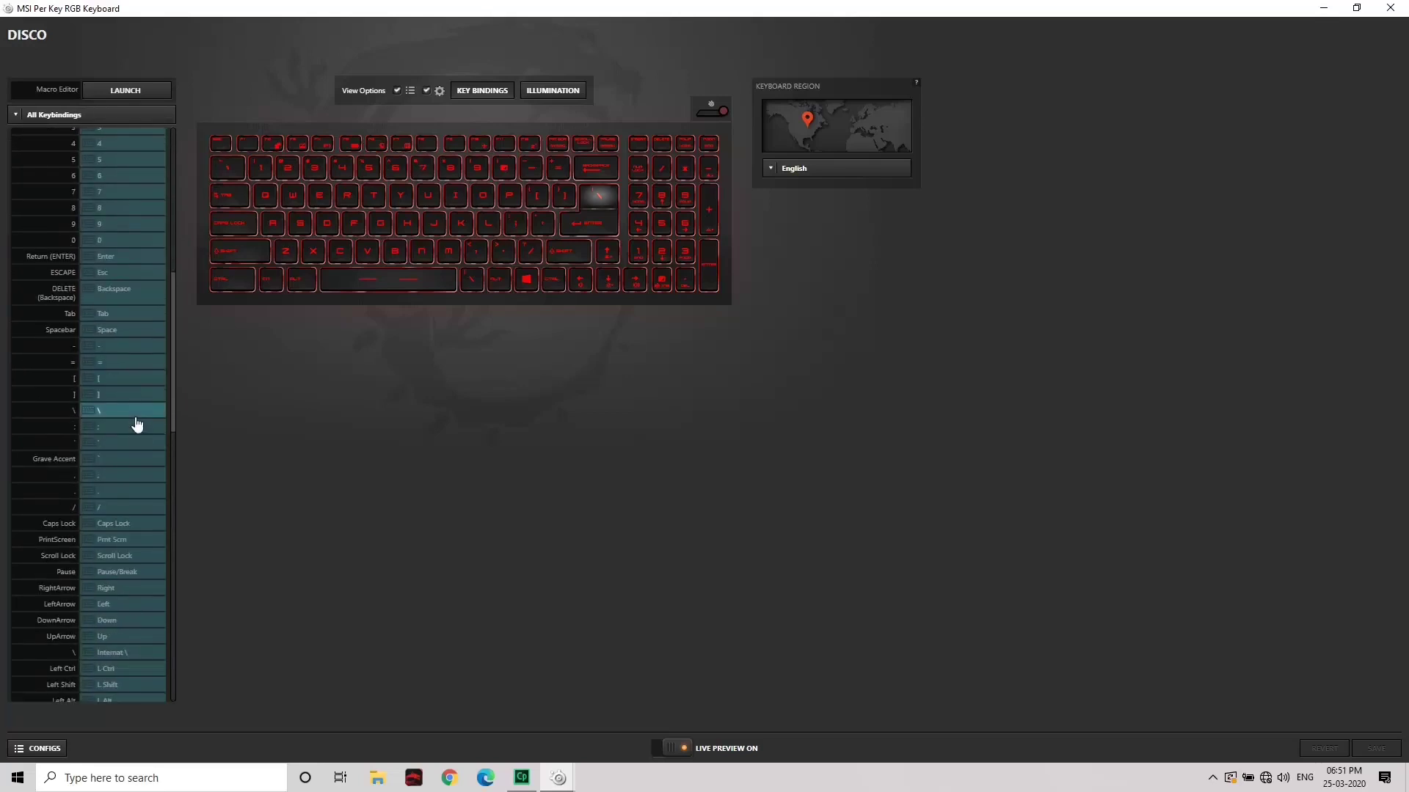
{"action": "scroll", "coordinate": [135, 424], "scroll_direction": "down", "scroll_amount": 10}
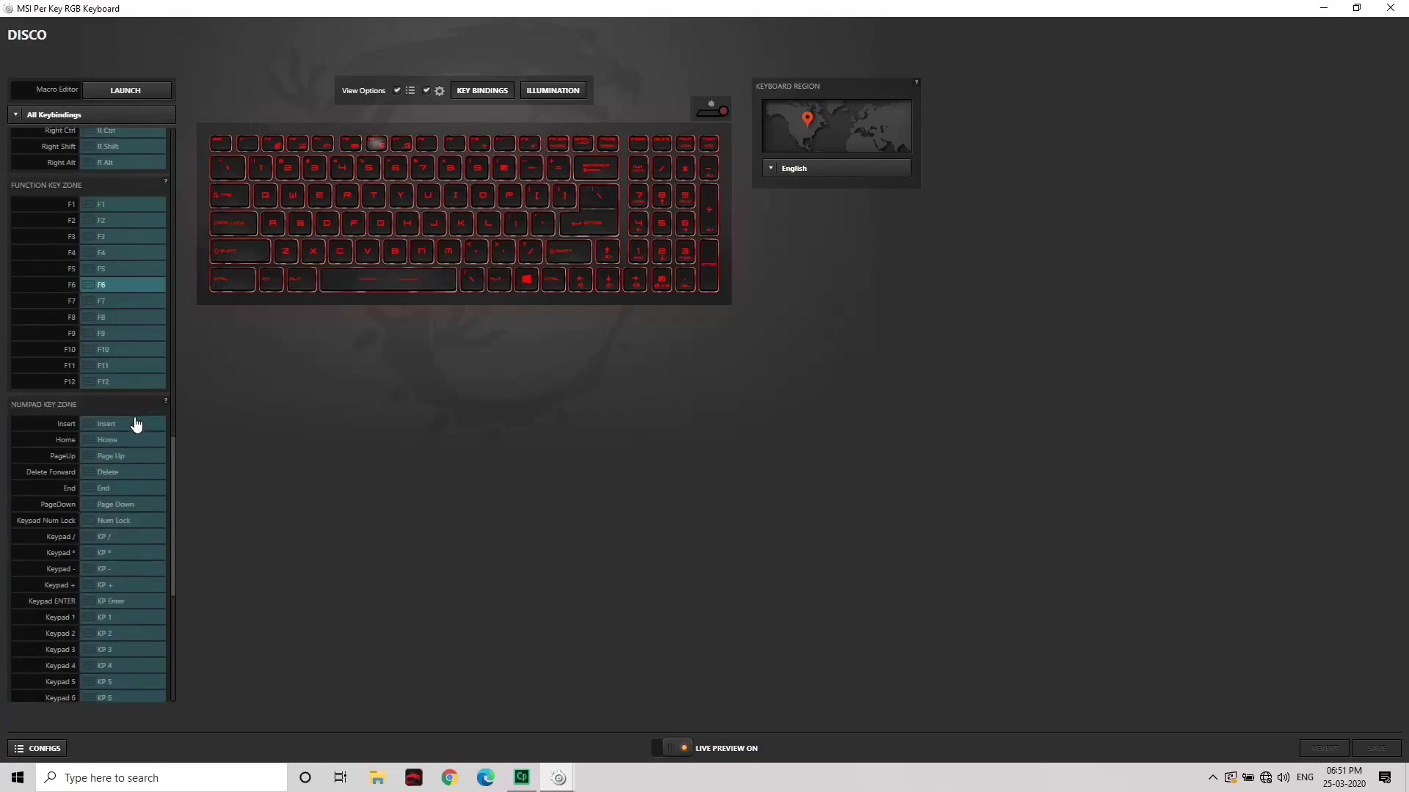
{"action": "scroll", "coordinate": [132, 396], "scroll_direction": "up", "scroll_amount": 5}
{"action": "scroll", "coordinate": [170, 324], "scroll_direction": "down", "scroll_amount": 3}
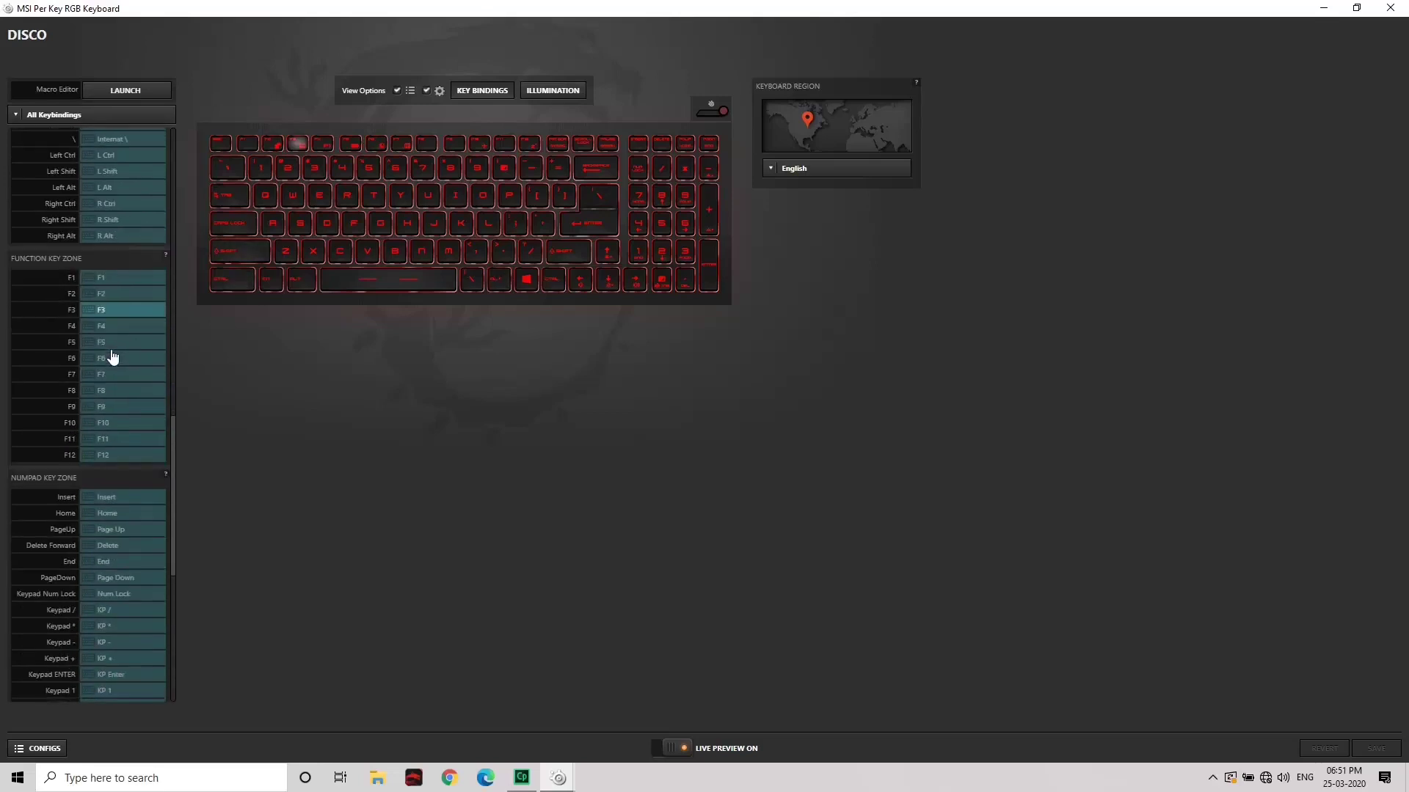
{"action": "scroll", "coordinate": [112, 357], "scroll_direction": "down", "scroll_amount": 6}
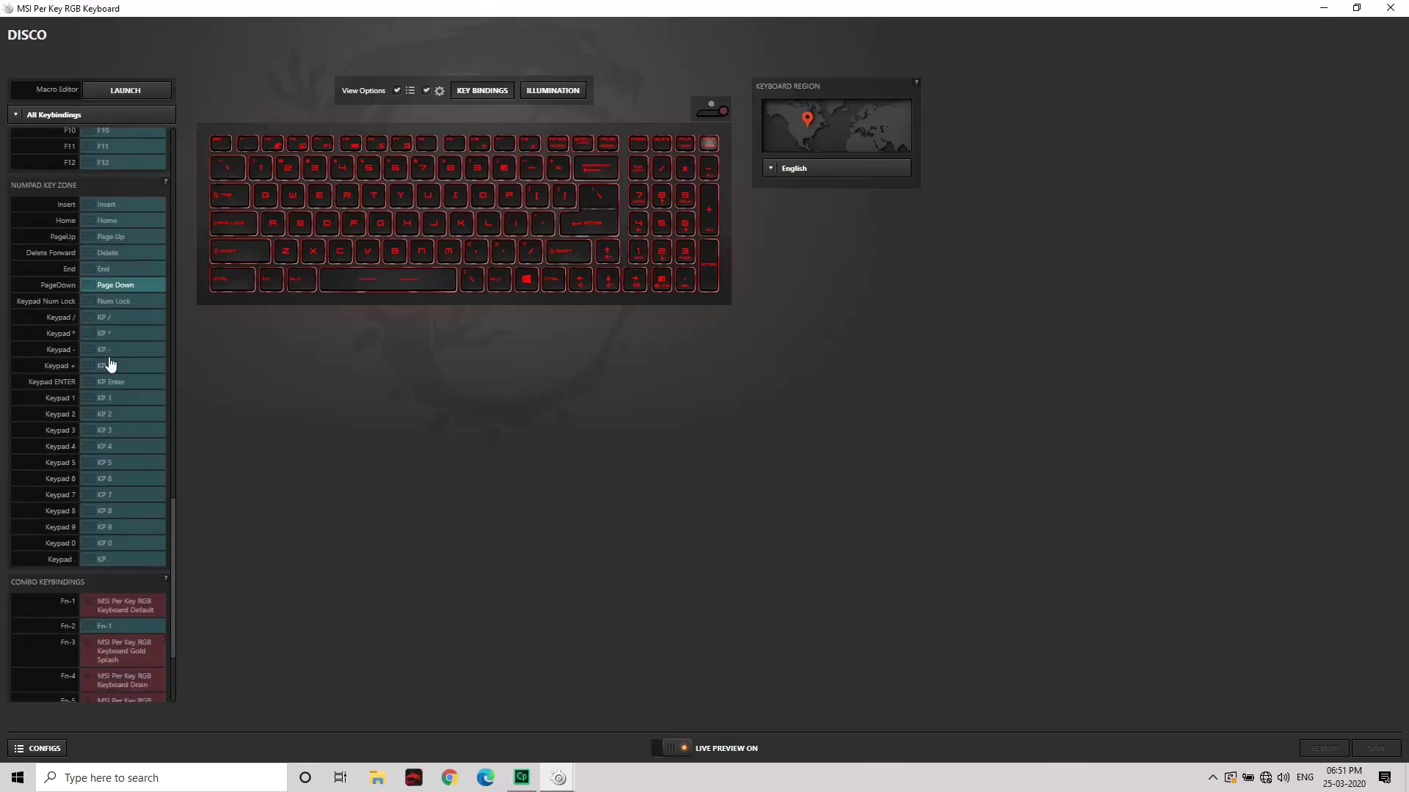
{"action": "scroll", "coordinate": [108, 357], "scroll_direction": "down", "scroll_amount": 1}
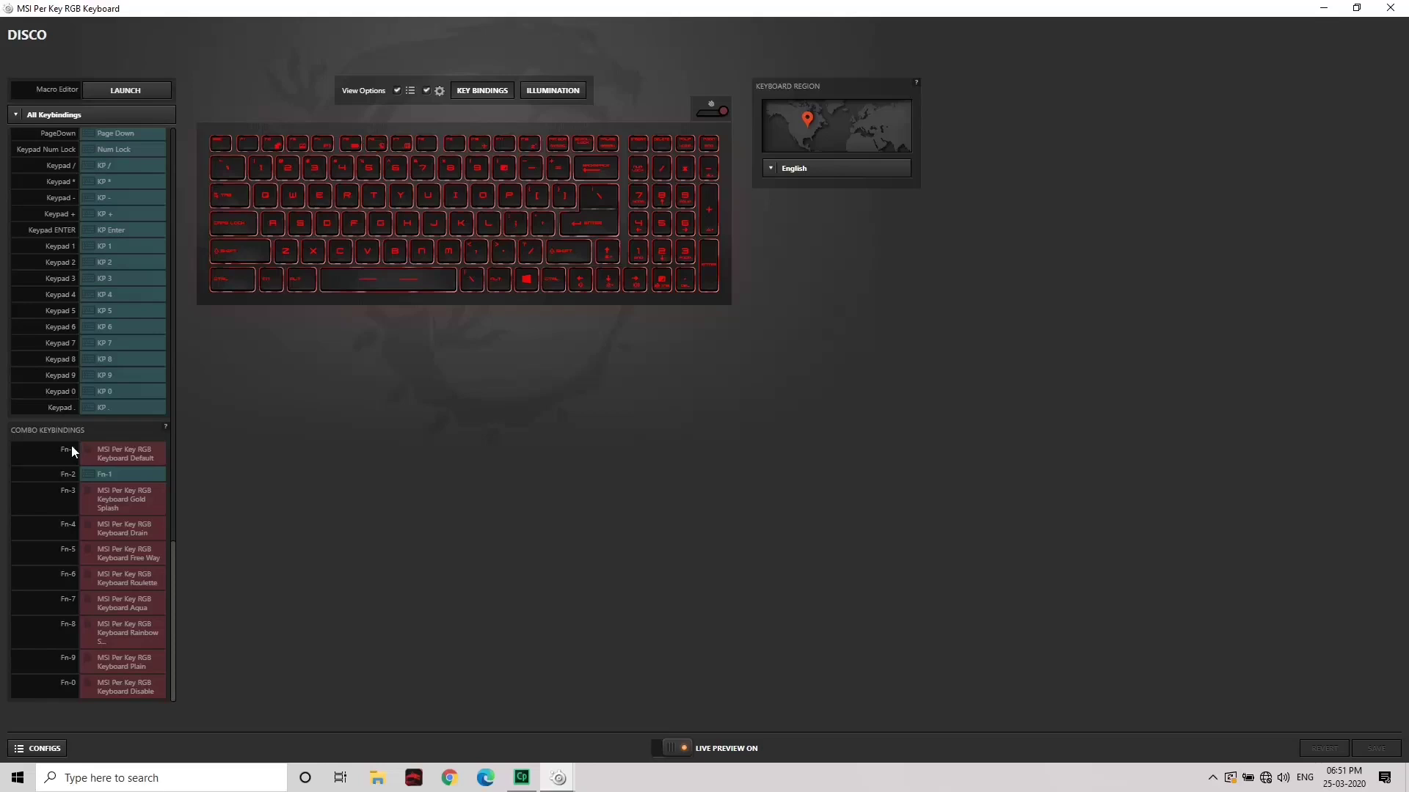
{"action": "scroll", "coordinate": [96, 514], "scroll_direction": "up", "scroll_amount": 3}
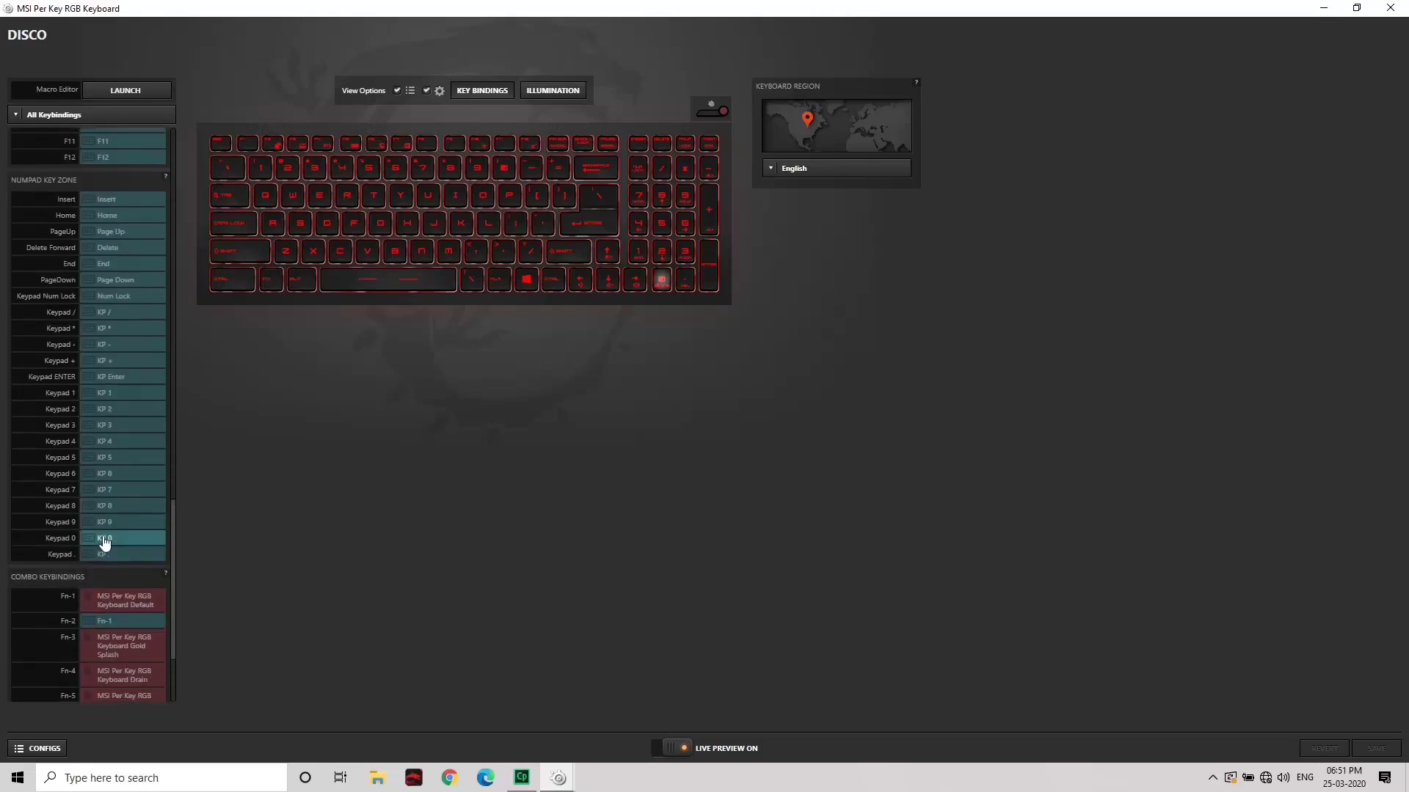
{"action": "scroll", "coordinate": [115, 542], "scroll_direction": "up", "scroll_amount": 12}
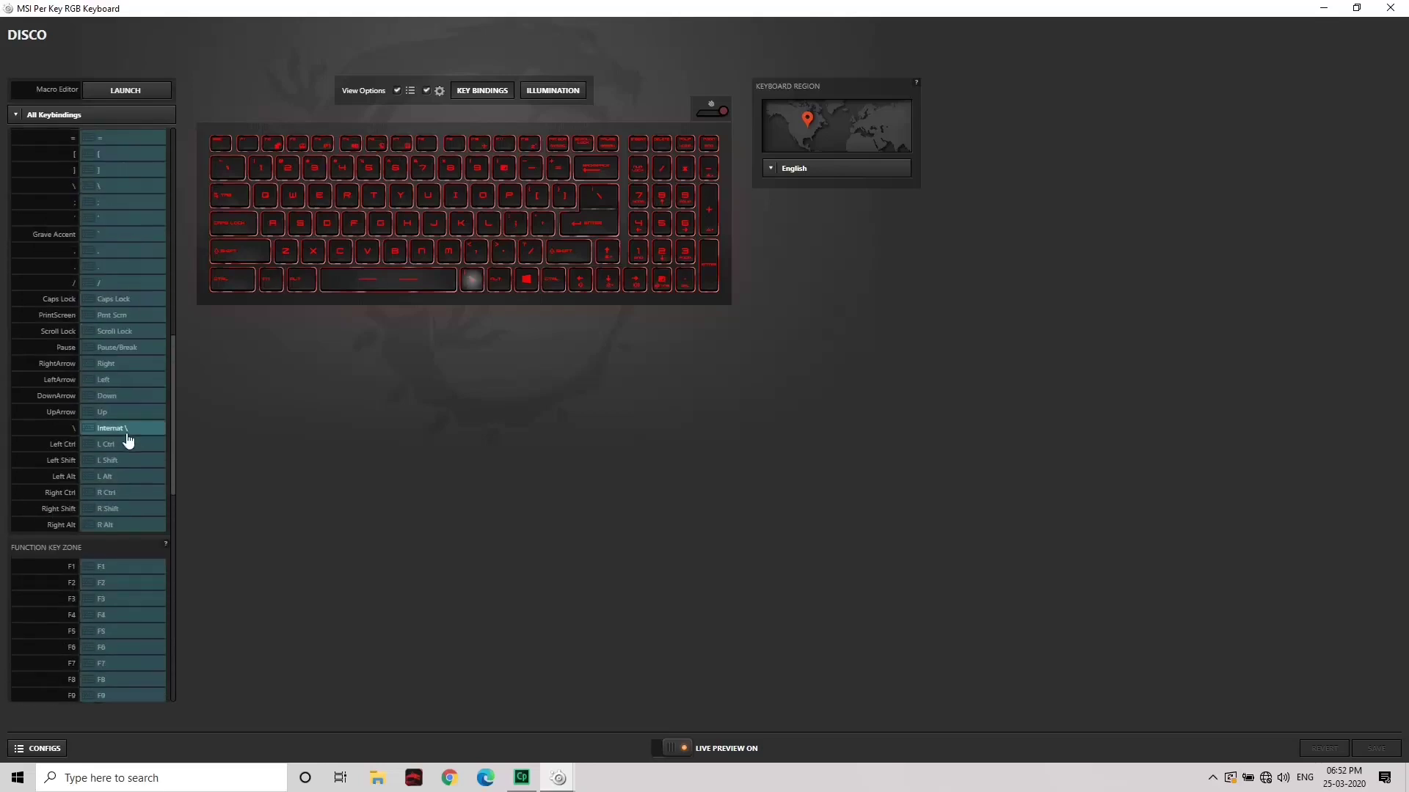
{"action": "scroll", "coordinate": [121, 486], "scroll_direction": "up", "scroll_amount": 10}
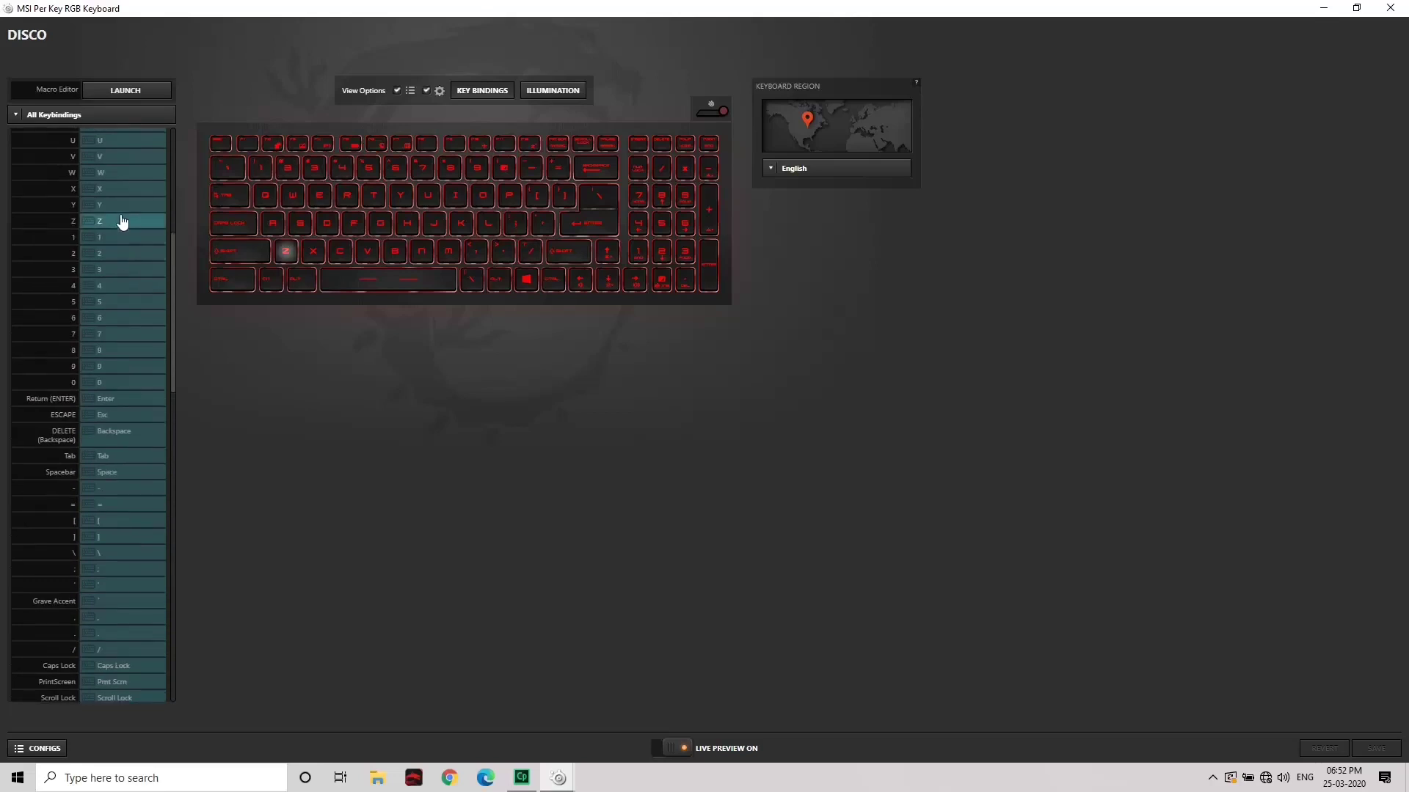
{"action": "scroll", "coordinate": [121, 221], "scroll_direction": "up", "scroll_amount": 3}
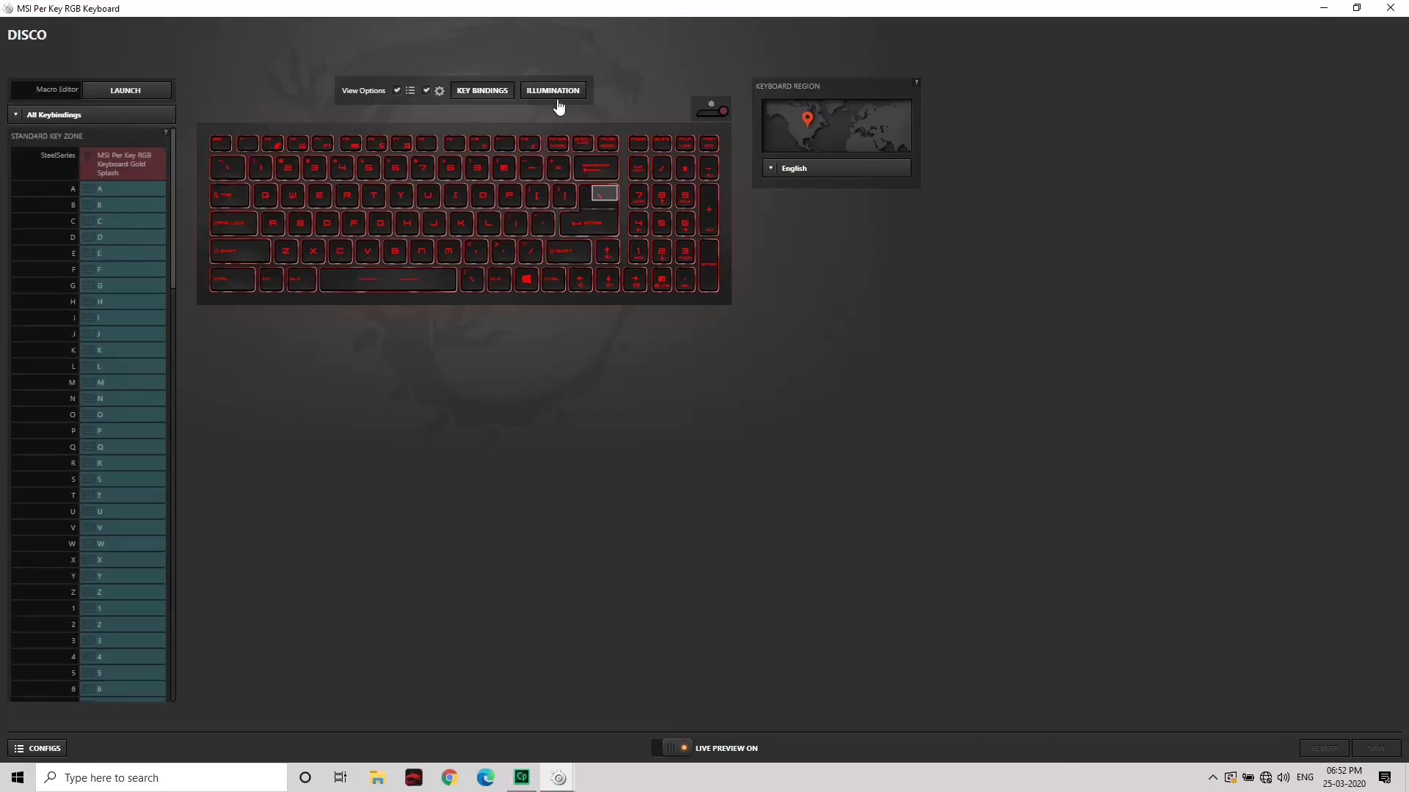
Step: Rebind the backslash key to A
{"action": "left_click", "coordinate": [605, 197]}
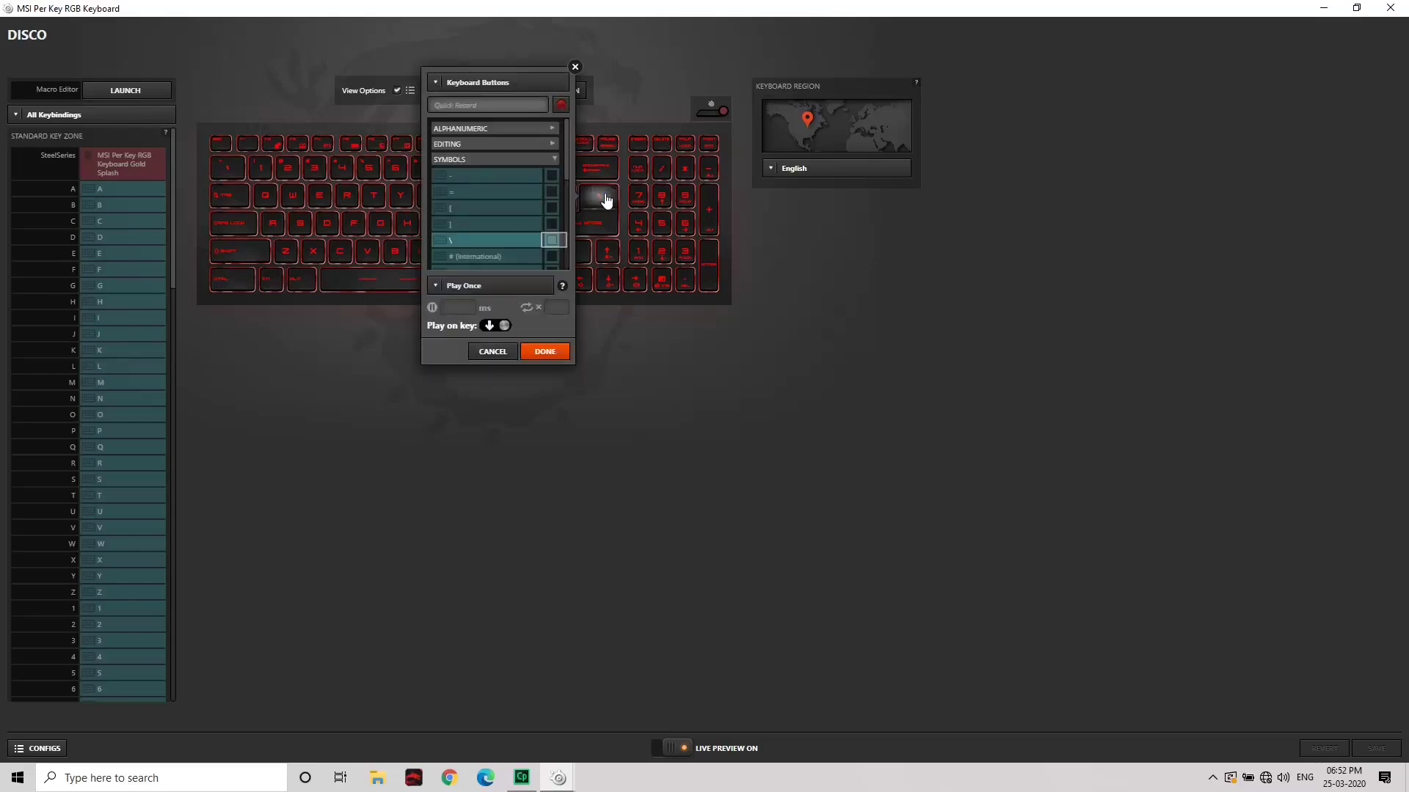
{"action": "left_click", "coordinate": [553, 241]}
{"action": "key", "text": "a"}
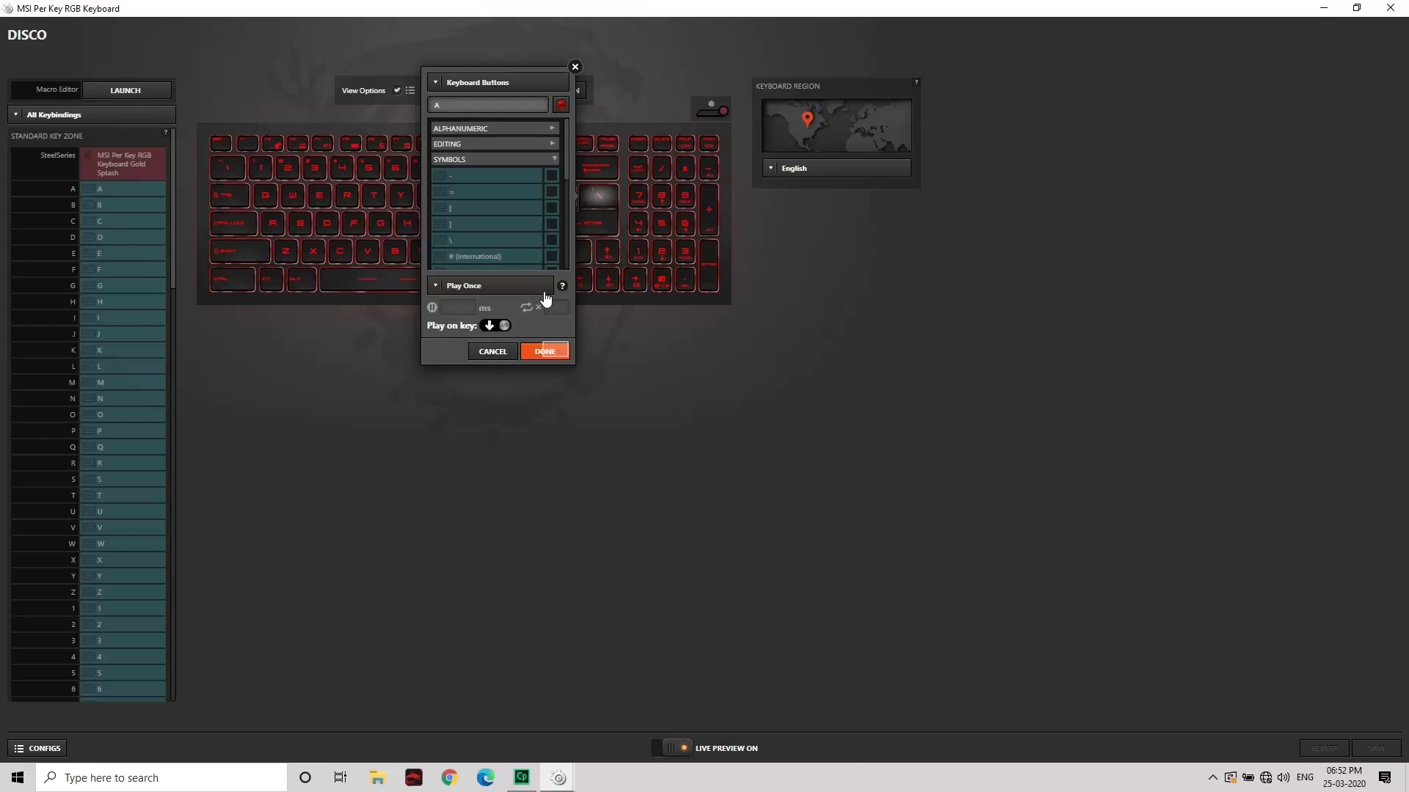
{"action": "left_click", "coordinate": [546, 351]}
Step: Check the backslash key's entry in the keybinding list, and revert the unsaved binding change
{"action": "scroll", "coordinate": [118, 470], "scroll_direction": "down", "scroll_amount": 2}
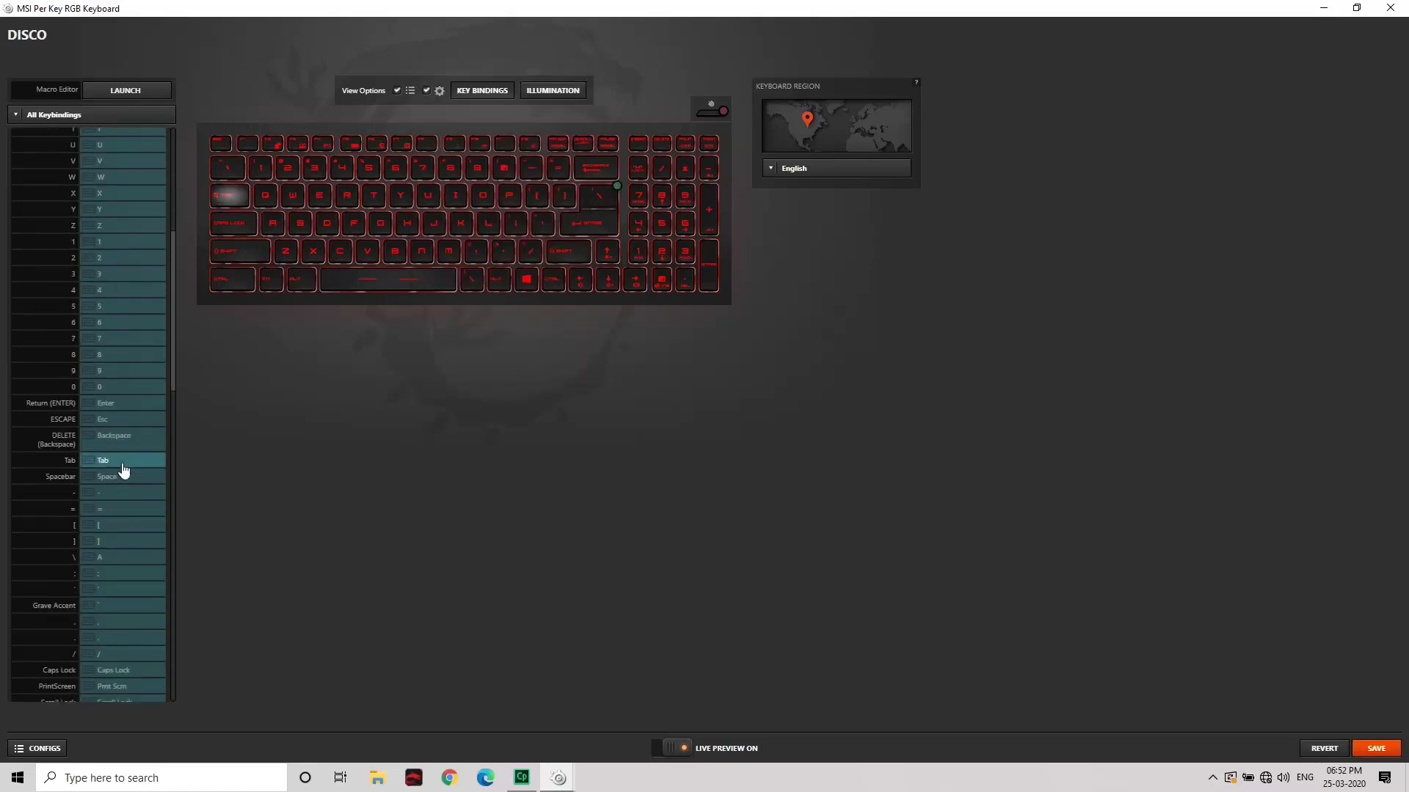
{"action": "scroll", "coordinate": [141, 486], "scroll_direction": "down", "scroll_amount": 2}
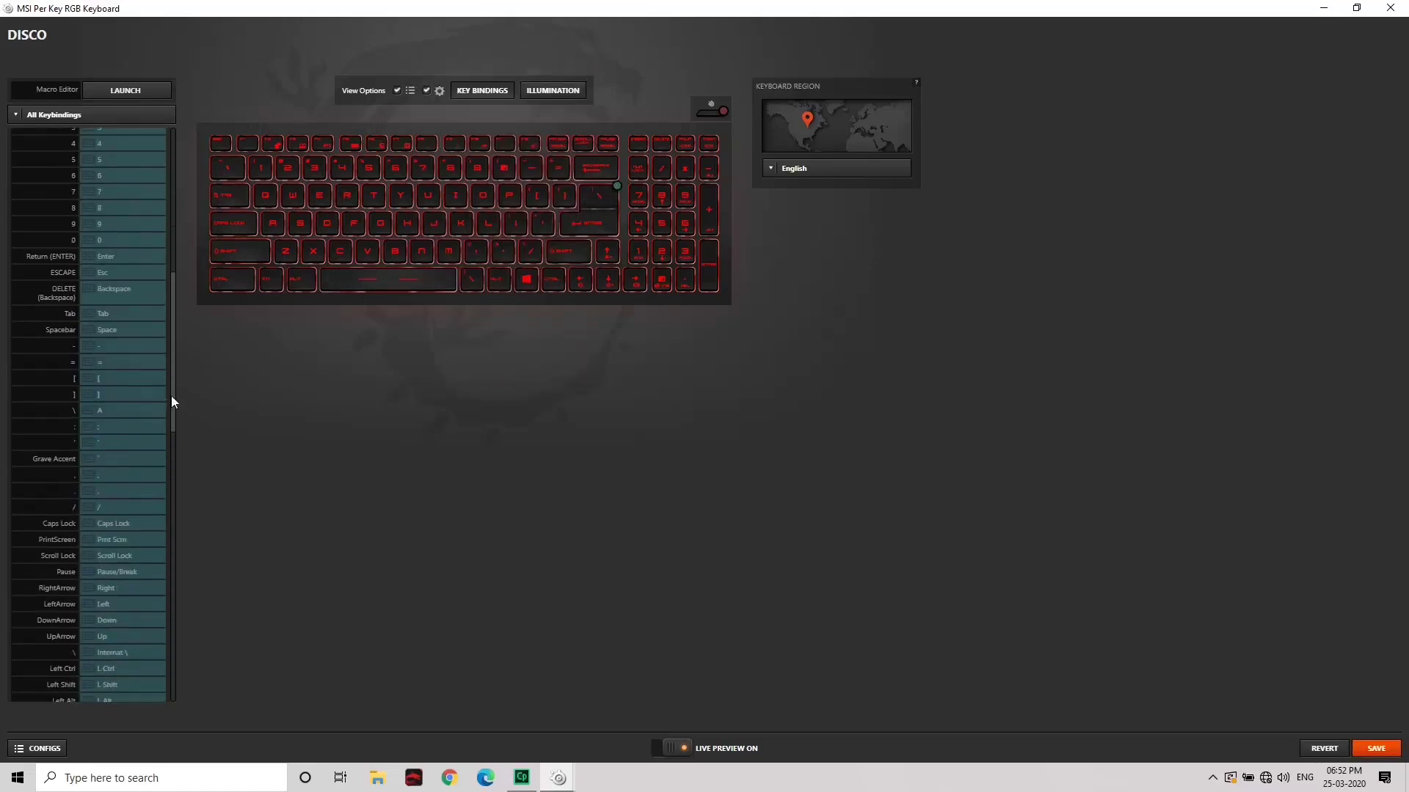
{"action": "left_click", "coordinate": [101, 413]}
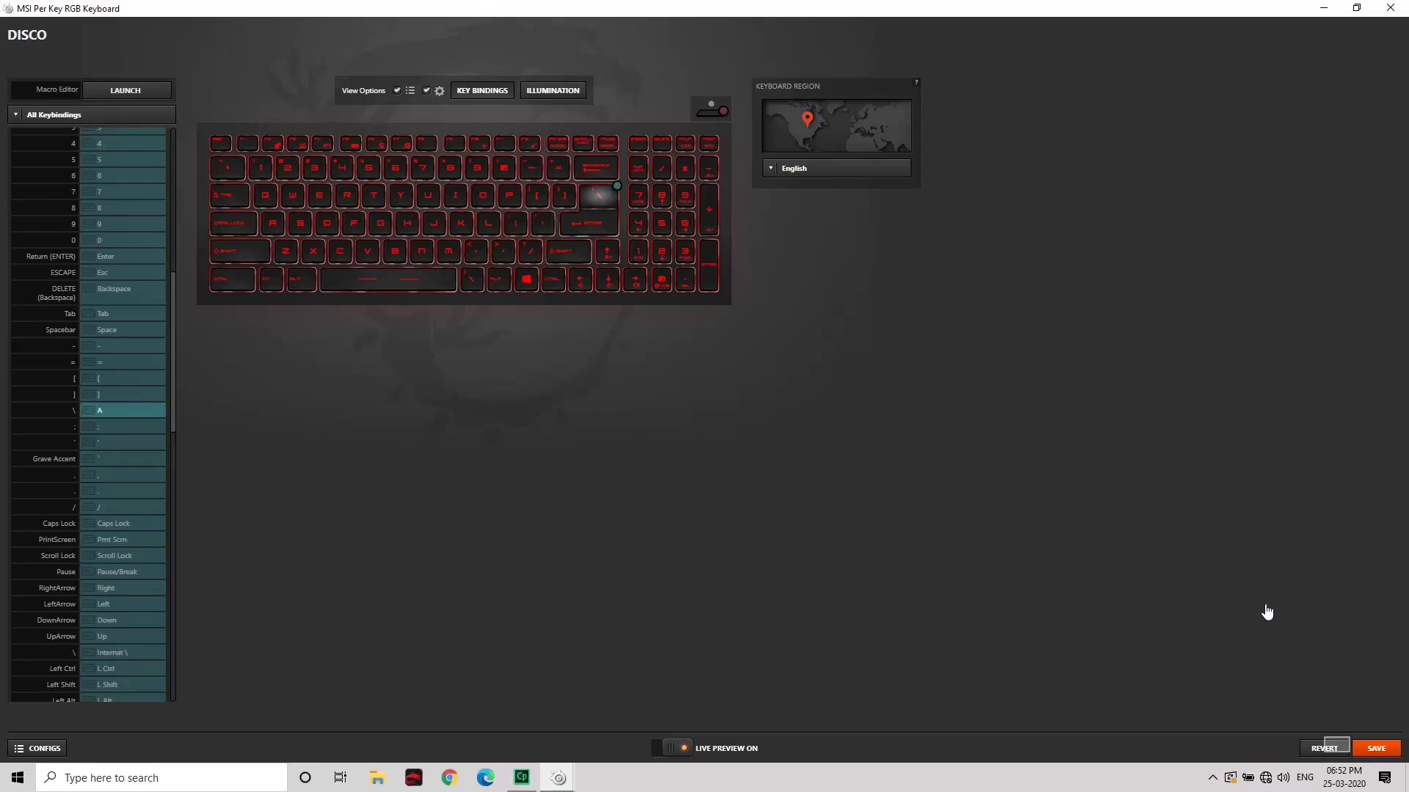
{"action": "left_click", "coordinate": [1337, 747]}
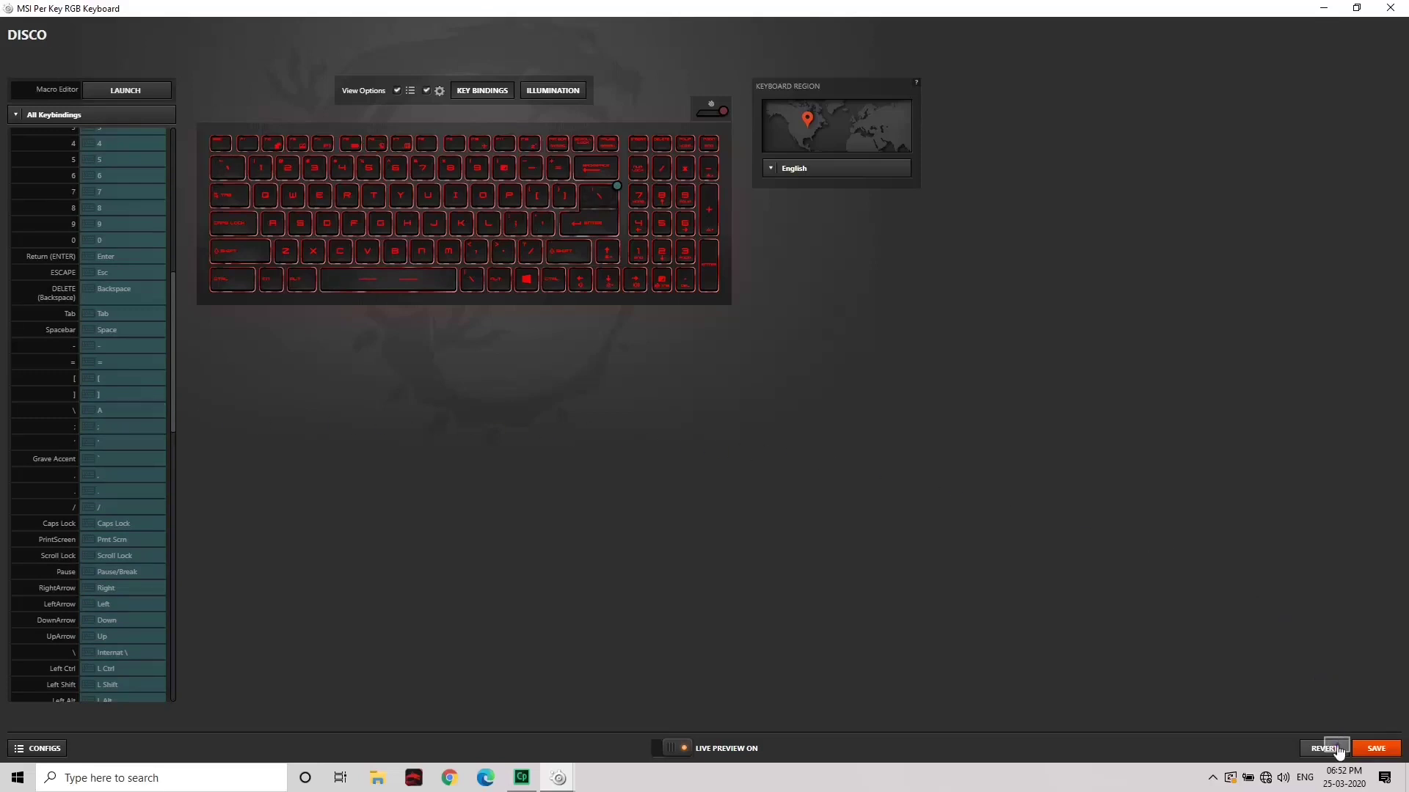
Step: Rebind the Up arrow key to W
{"action": "left_click", "coordinate": [291, 212]}
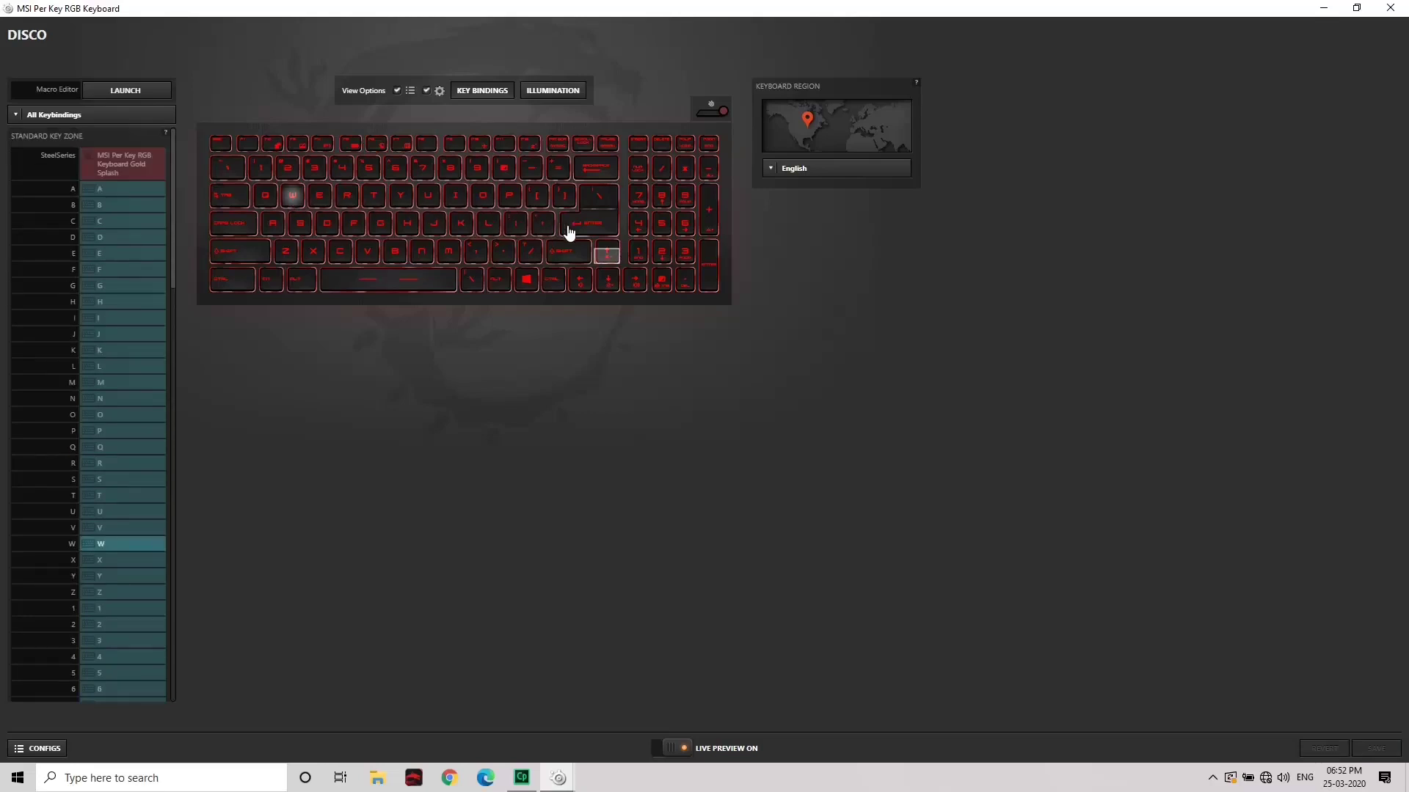
{"action": "left_click", "coordinate": [609, 261]}
{"action": "left_click", "coordinate": [608, 262]}
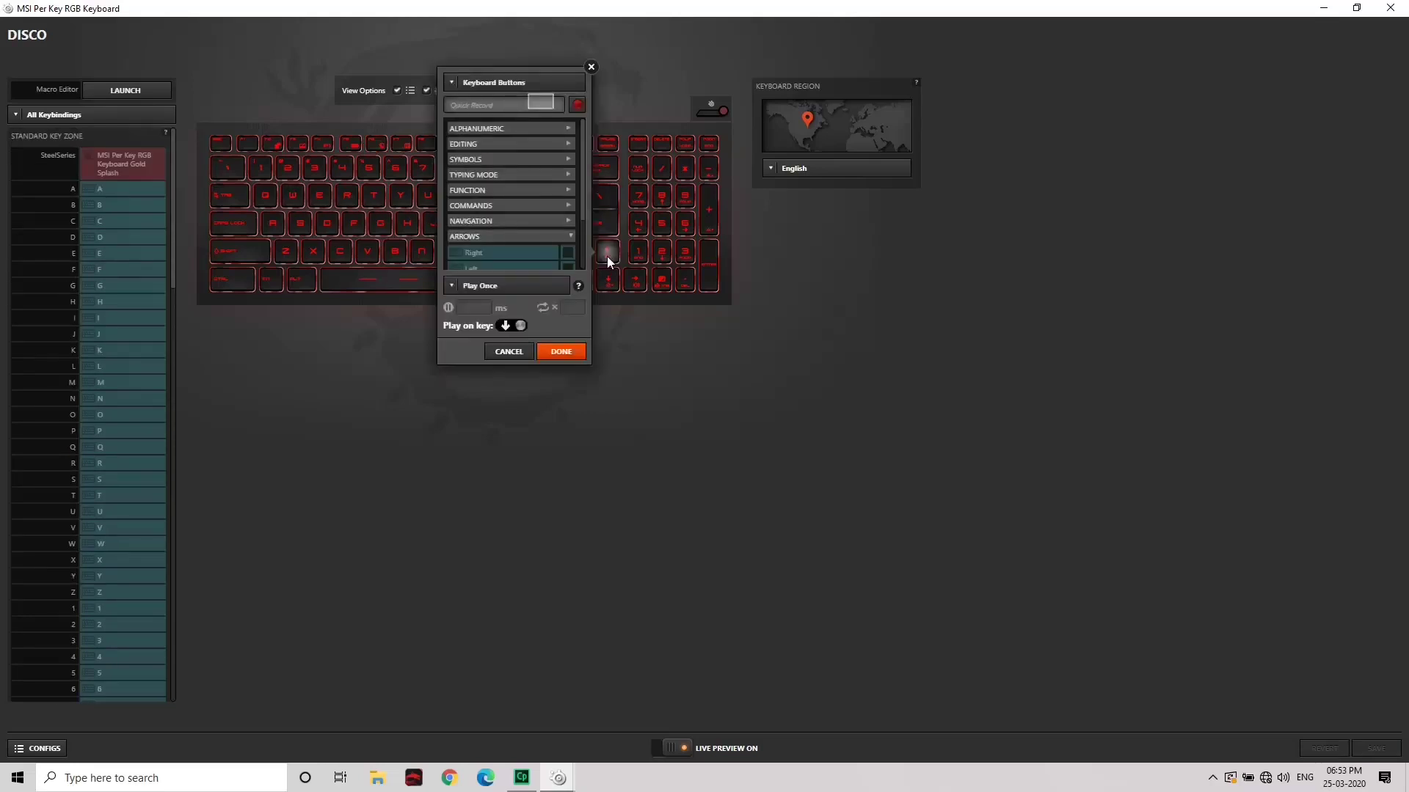
{"action": "left_click", "coordinate": [542, 106]}
{"action": "key", "text": "w"}
{"action": "left_click", "coordinate": [561, 352]}
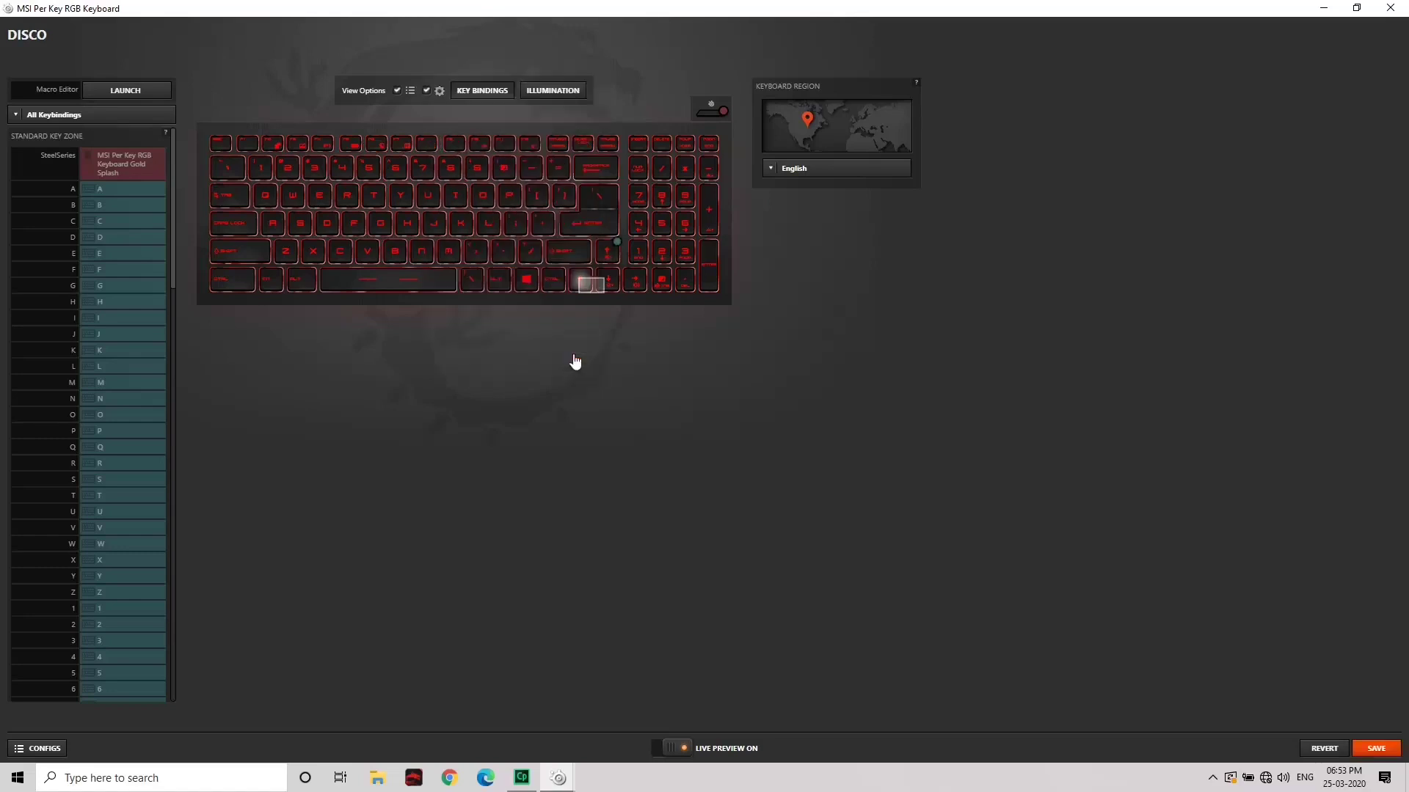
Step: Rebind the Left arrow key to A
{"action": "left_click", "coordinate": [590, 287]}
{"action": "left_click", "coordinate": [474, 103]}
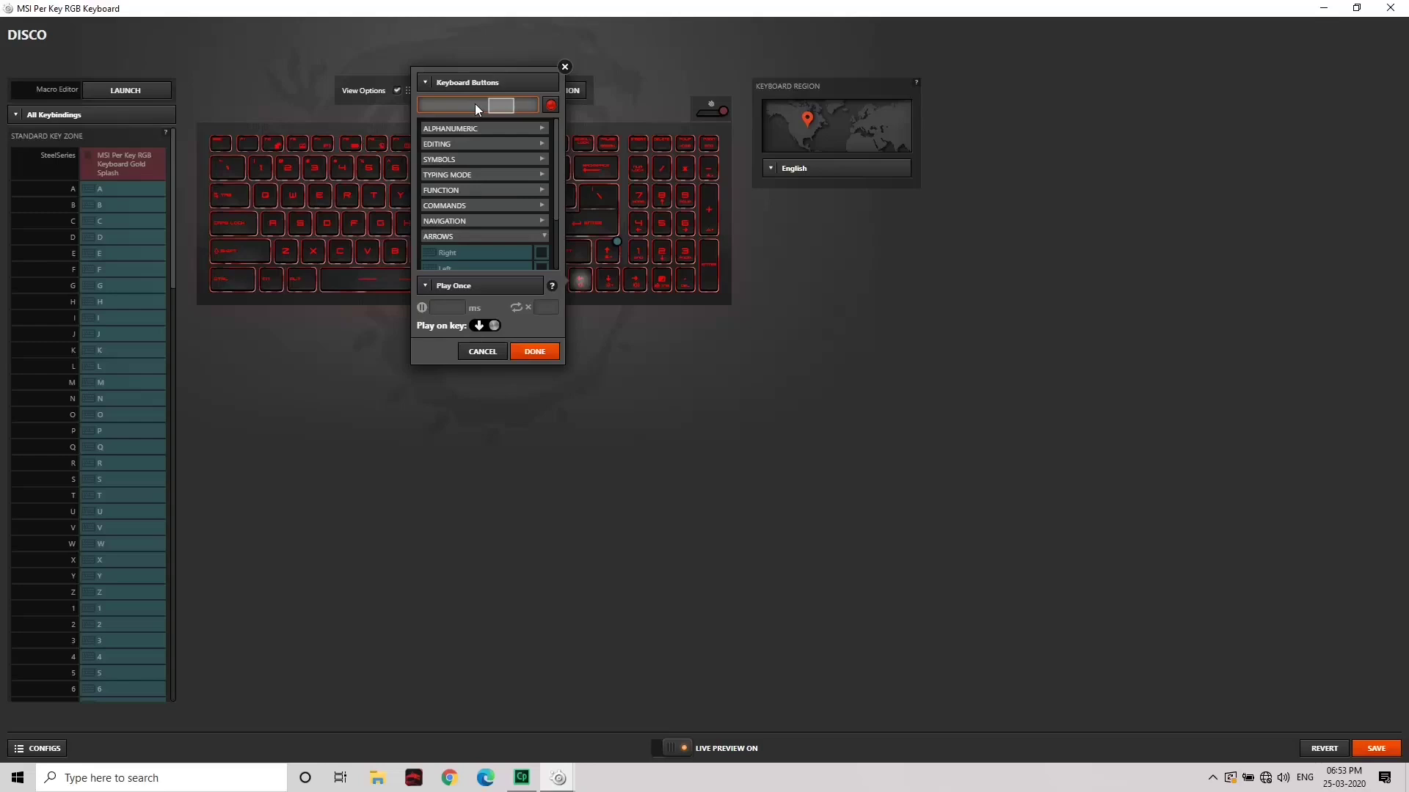
{"action": "key", "text": "a"}
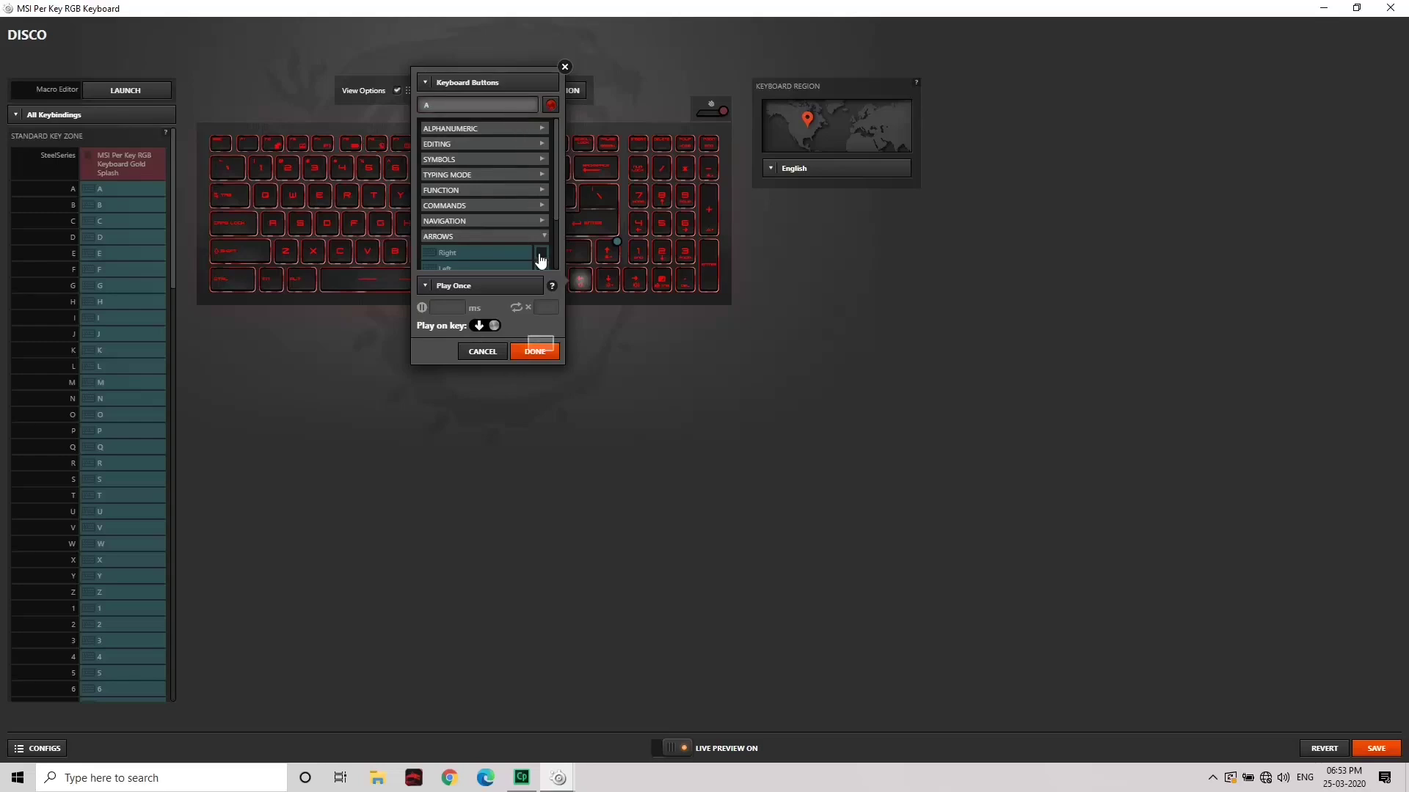
{"action": "left_click", "coordinate": [543, 352]}
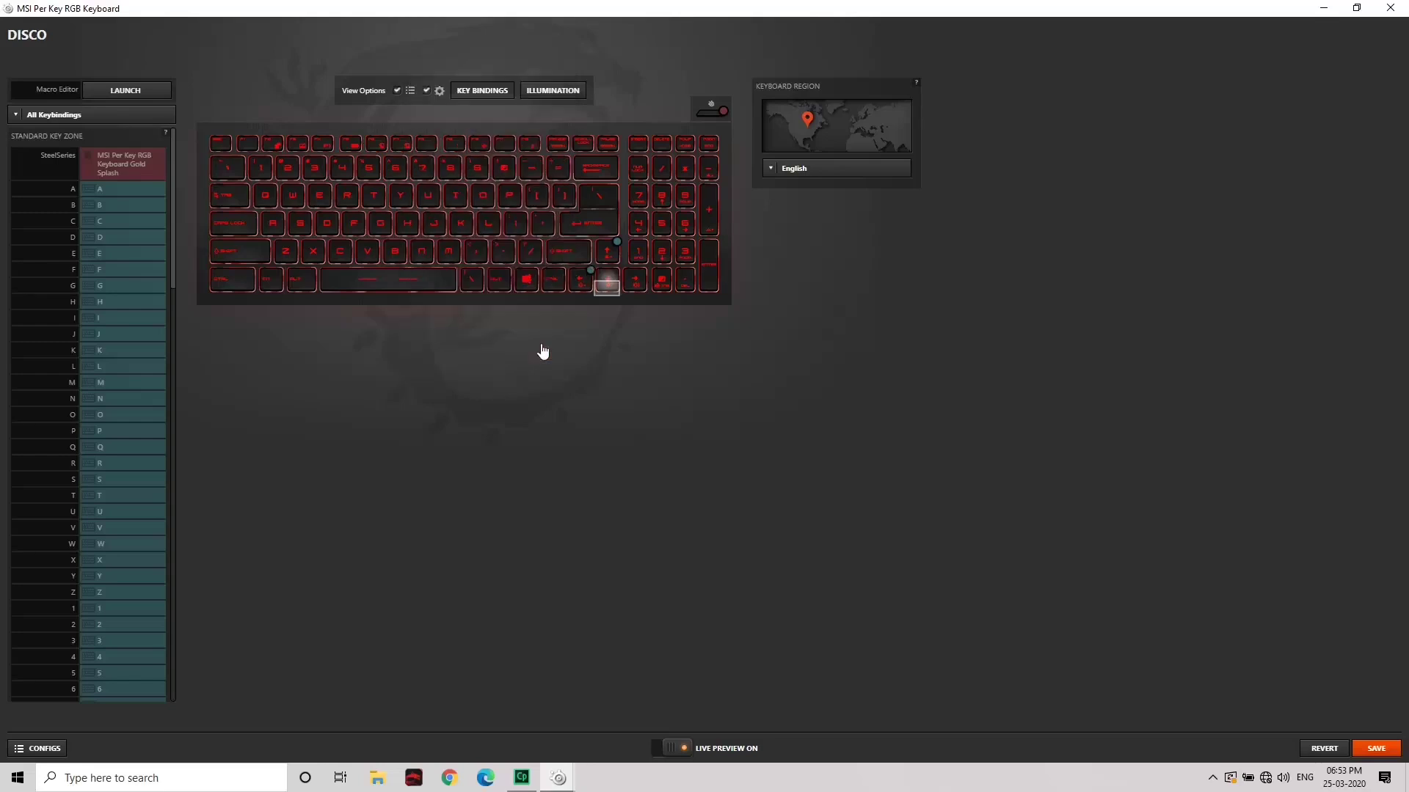
Step: Rebind the Down arrow key to S
{"action": "left_click", "coordinate": [607, 291]}
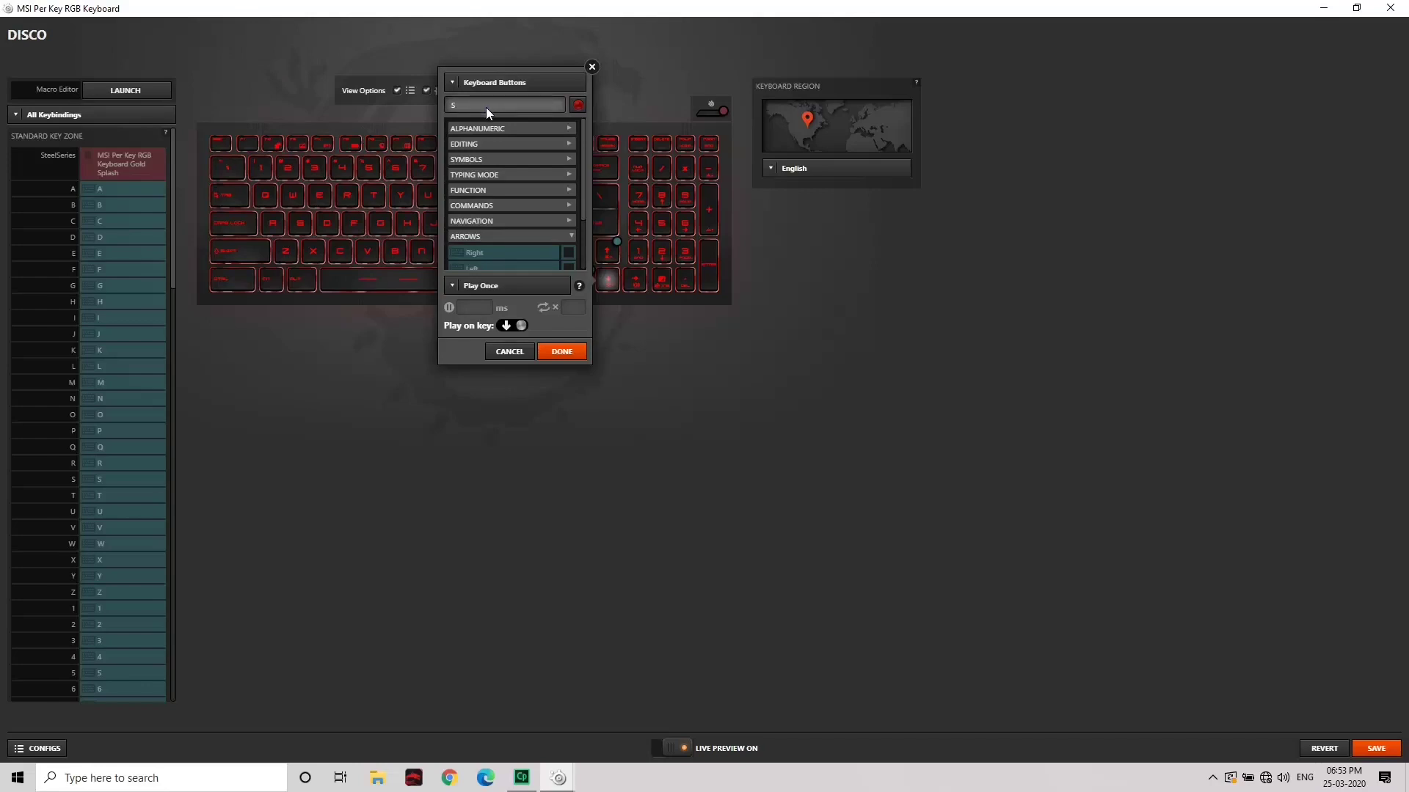
{"action": "key", "text": "Tab"}
{"action": "left_click", "coordinate": [568, 356]}
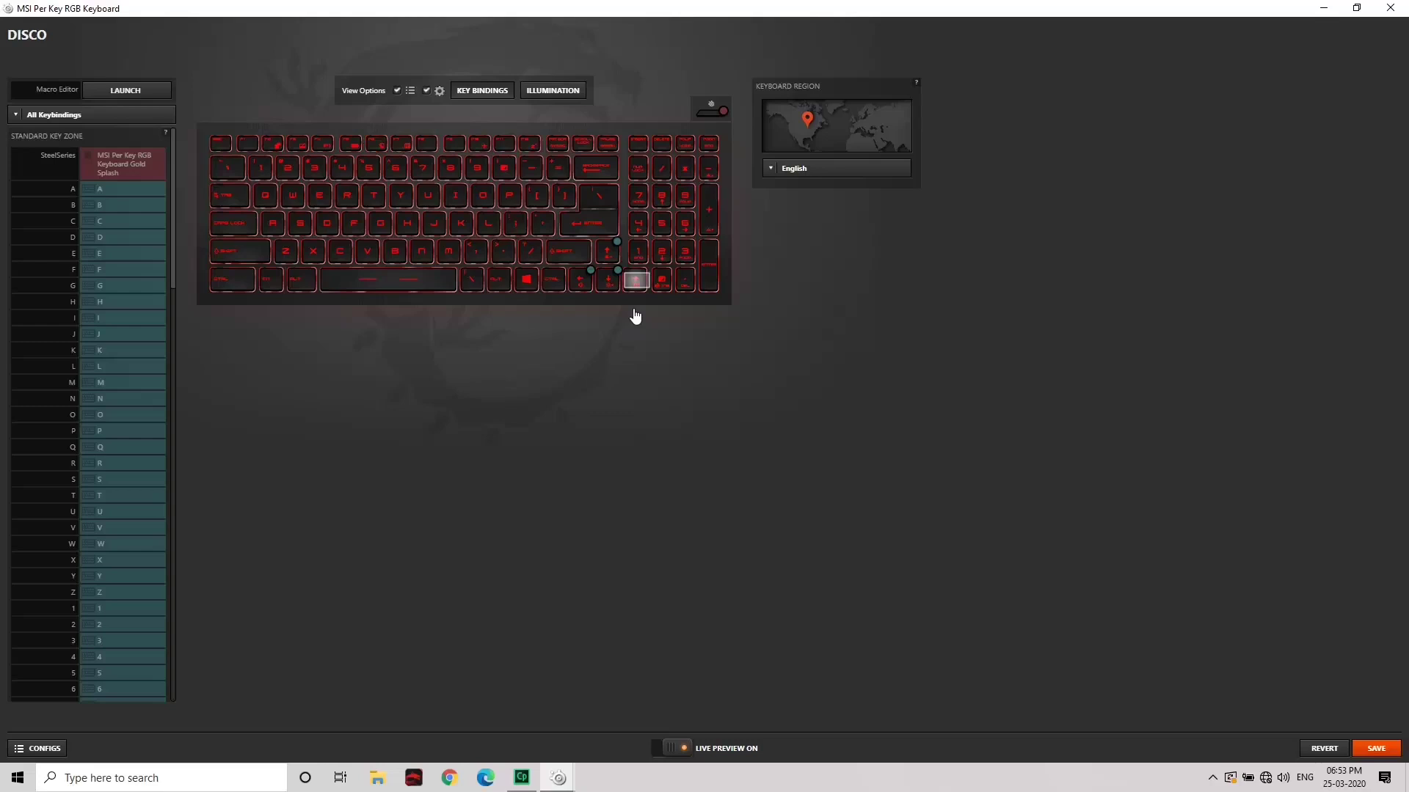
Step: Rebind the Right arrow key to D
{"action": "left_click", "coordinate": [636, 281]}
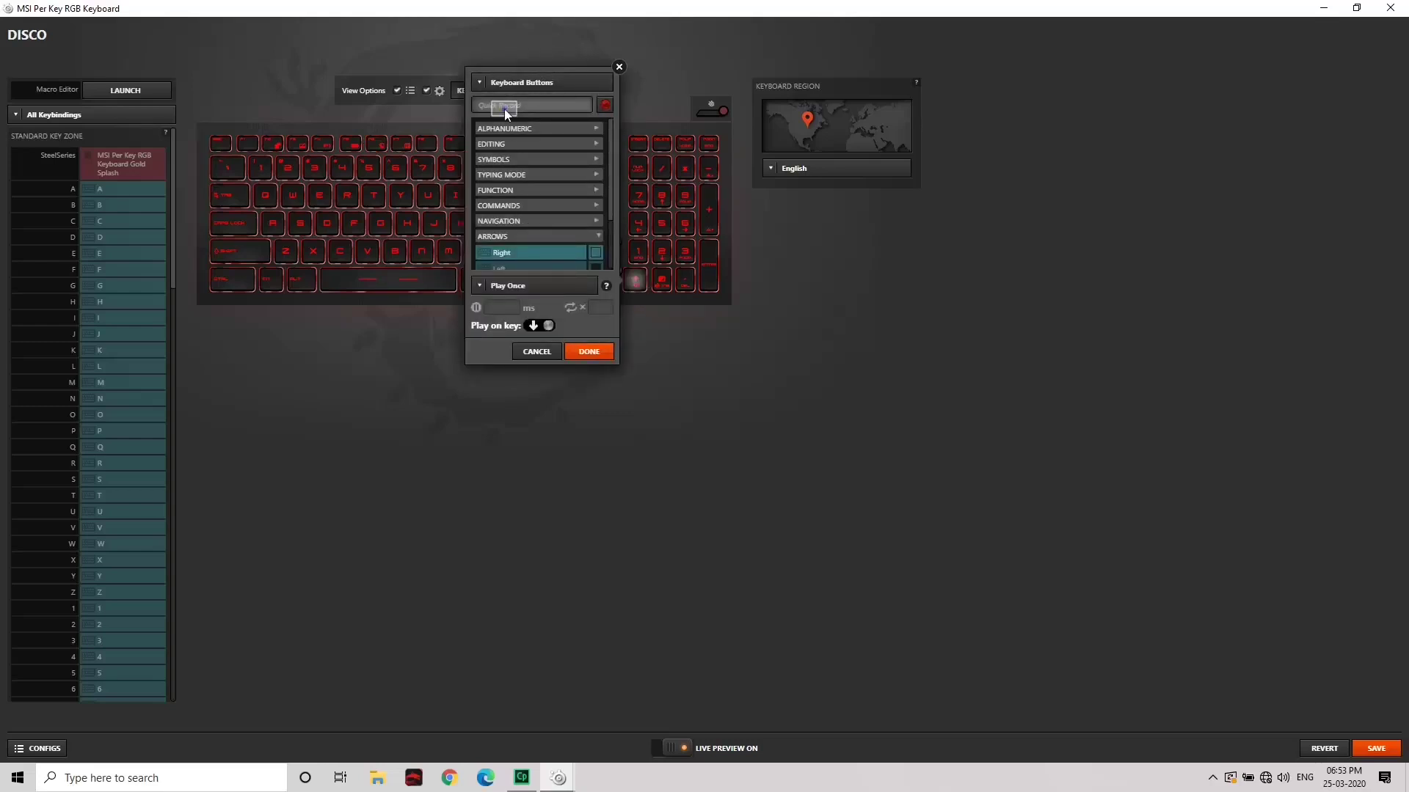
{"action": "key", "text": "d"}
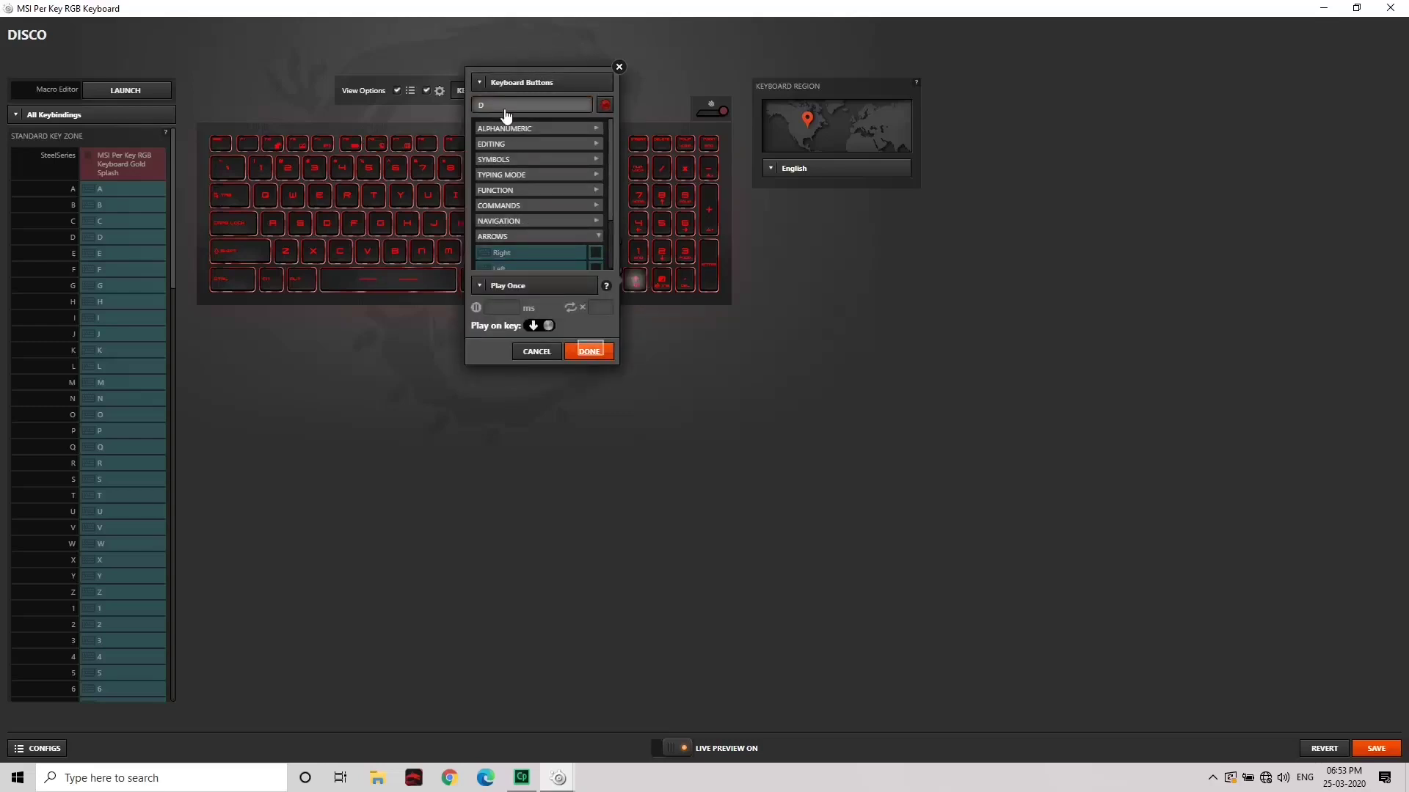
{"action": "left_click", "coordinate": [589, 353]}
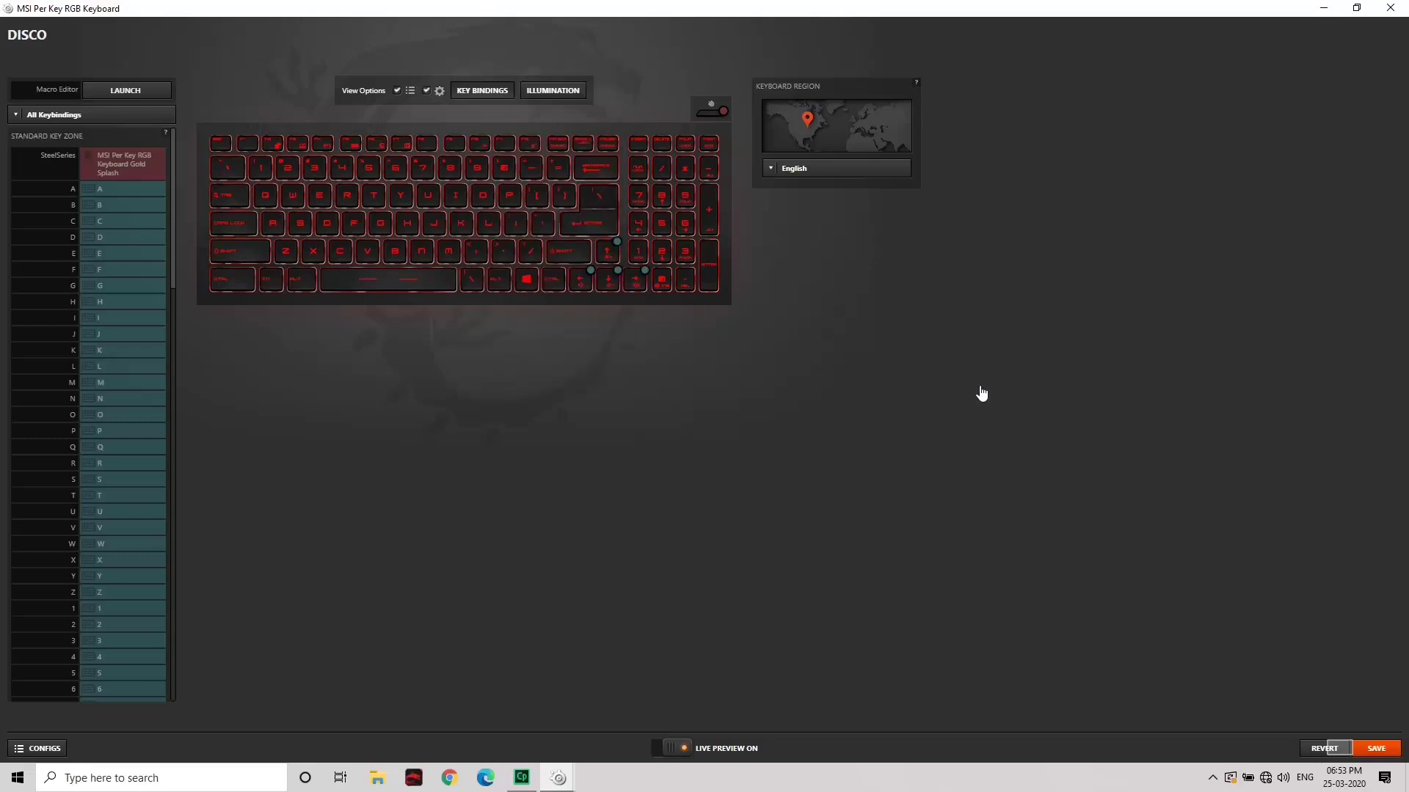
Step: Revert the unsaved arrow-key bindings and open the DISCO configuration's illumination settings
{"action": "left_click", "coordinate": [1339, 747]}
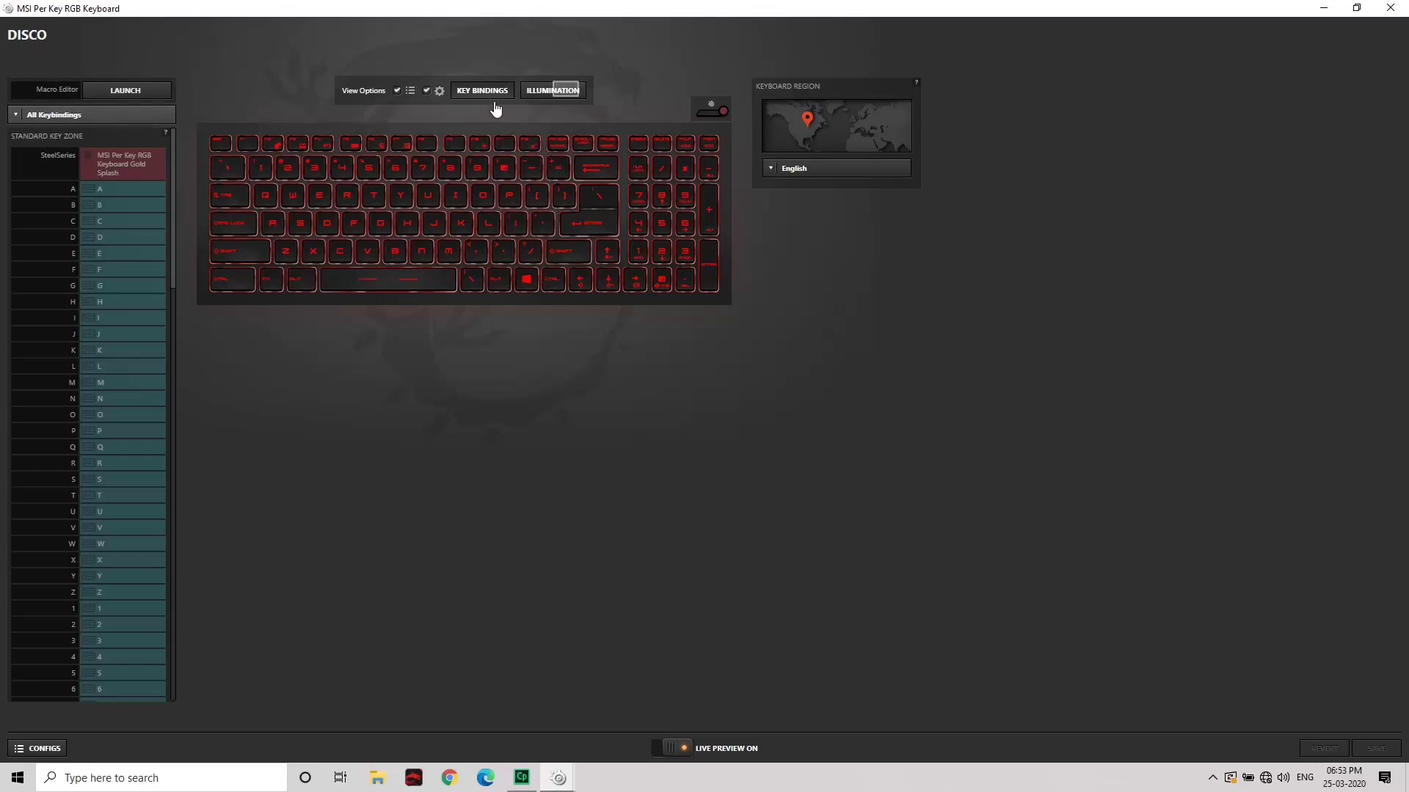
{"action": "left_click", "coordinate": [567, 94]}
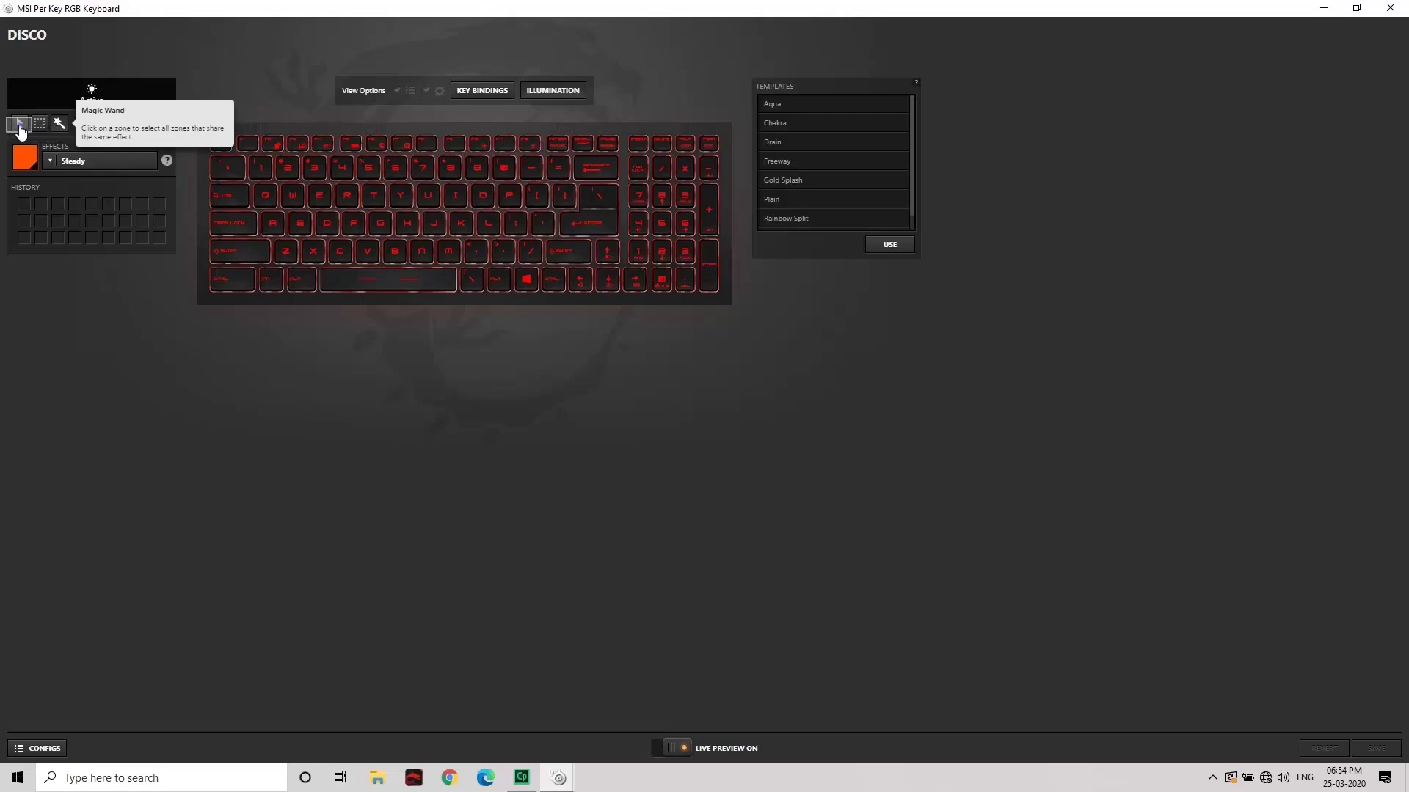
{"action": "left_click", "coordinate": [165, 124]}
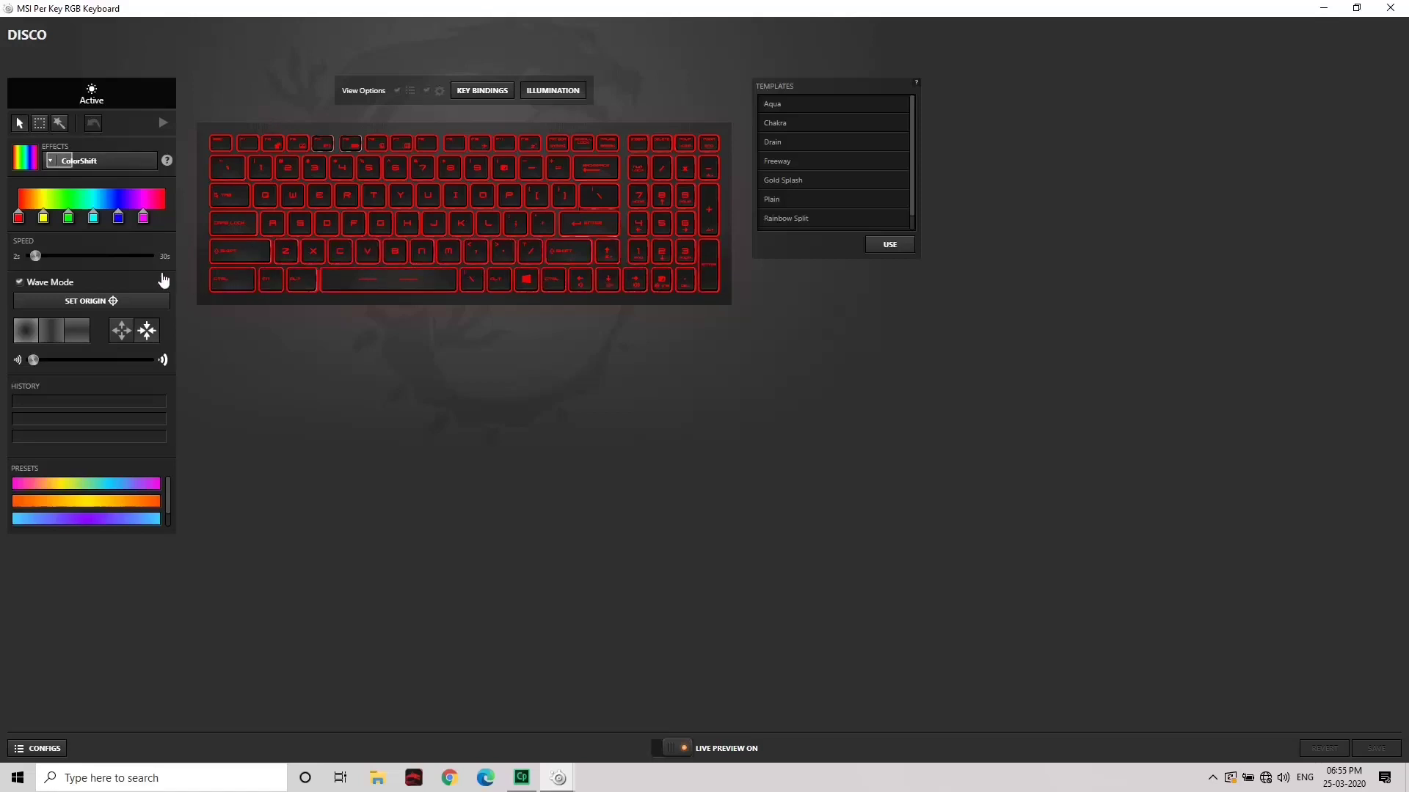
Step: Apply the Disable Illumination effect to all keys, and select the Aqua template in the template list
{"action": "left_click", "coordinate": [62, 165]}
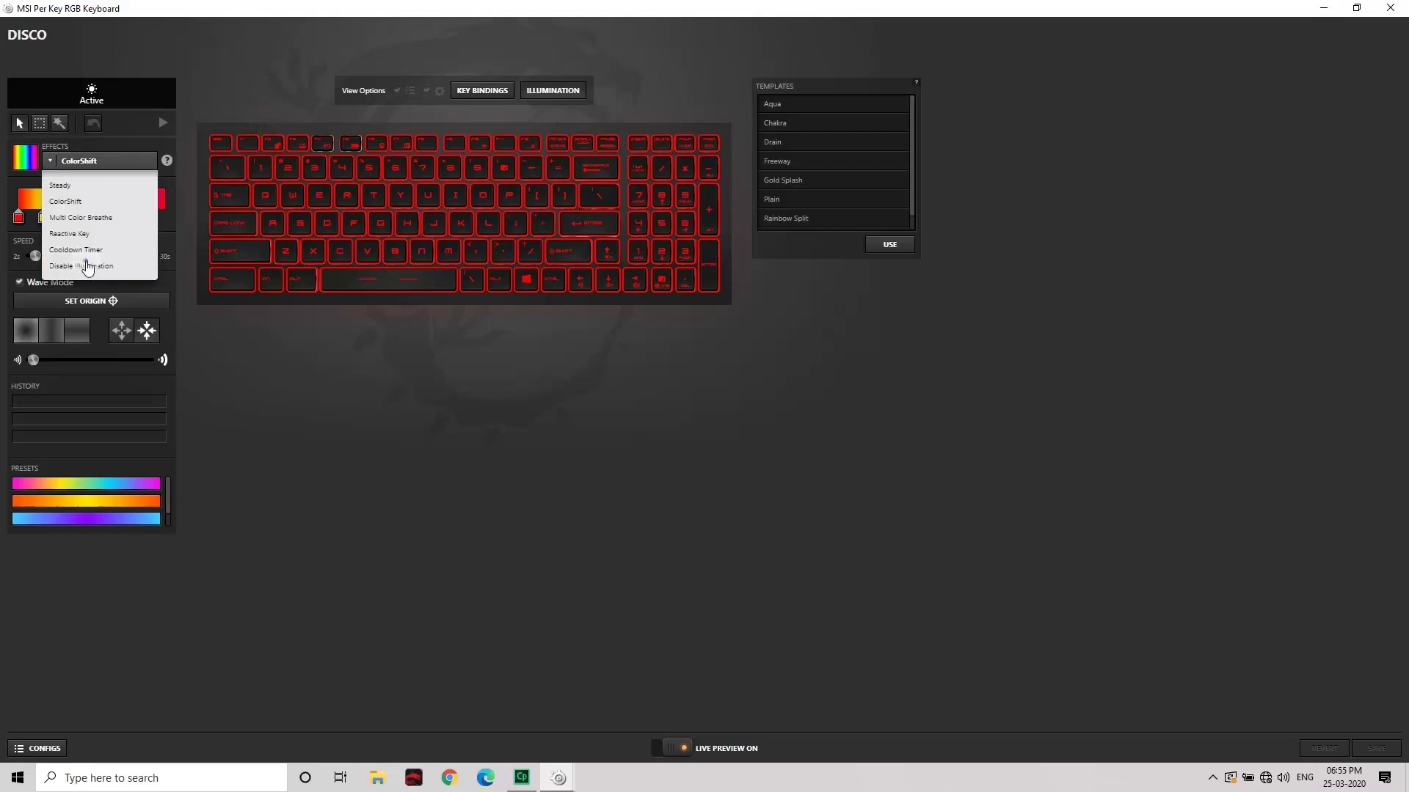
{"action": "left_click", "coordinate": [83, 265]}
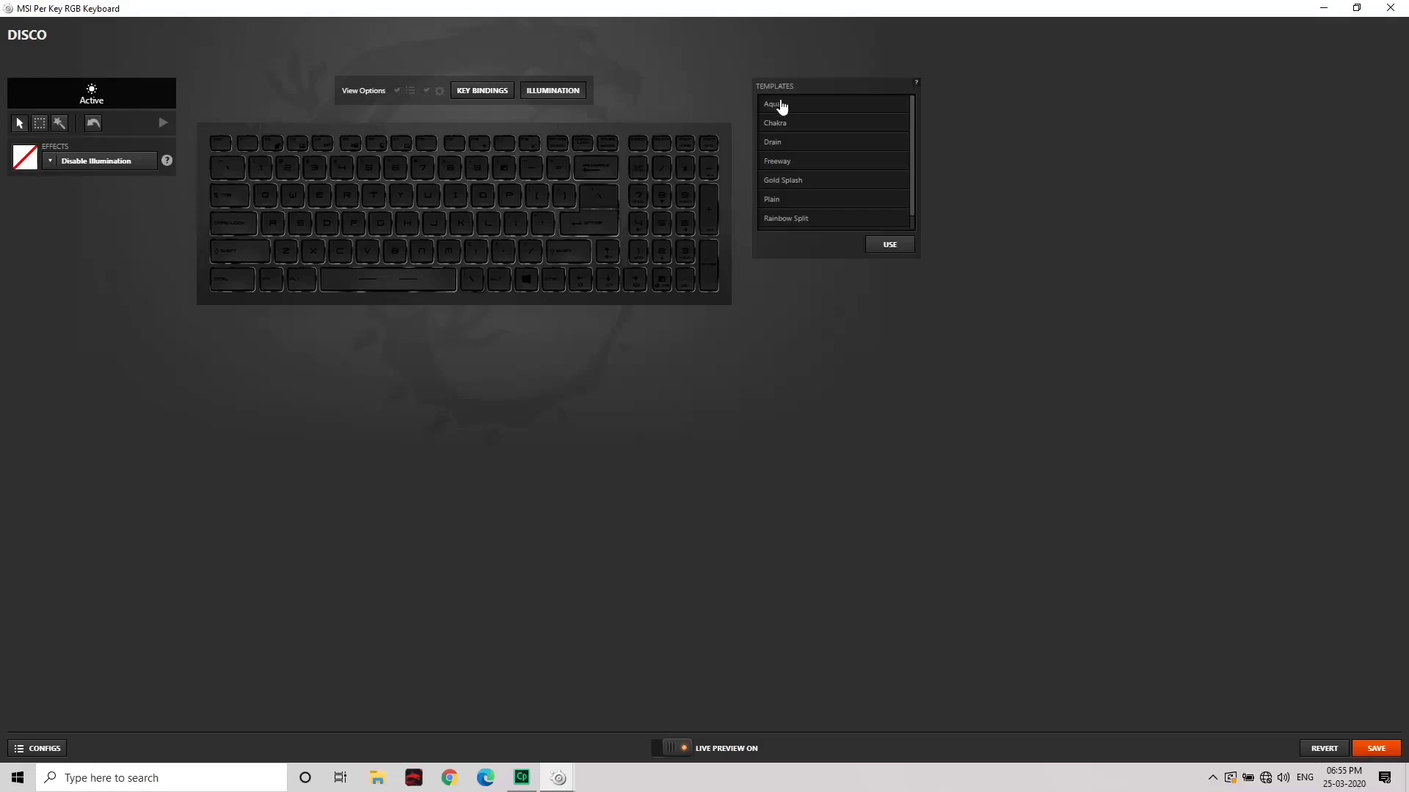
{"action": "left_click", "coordinate": [775, 104]}
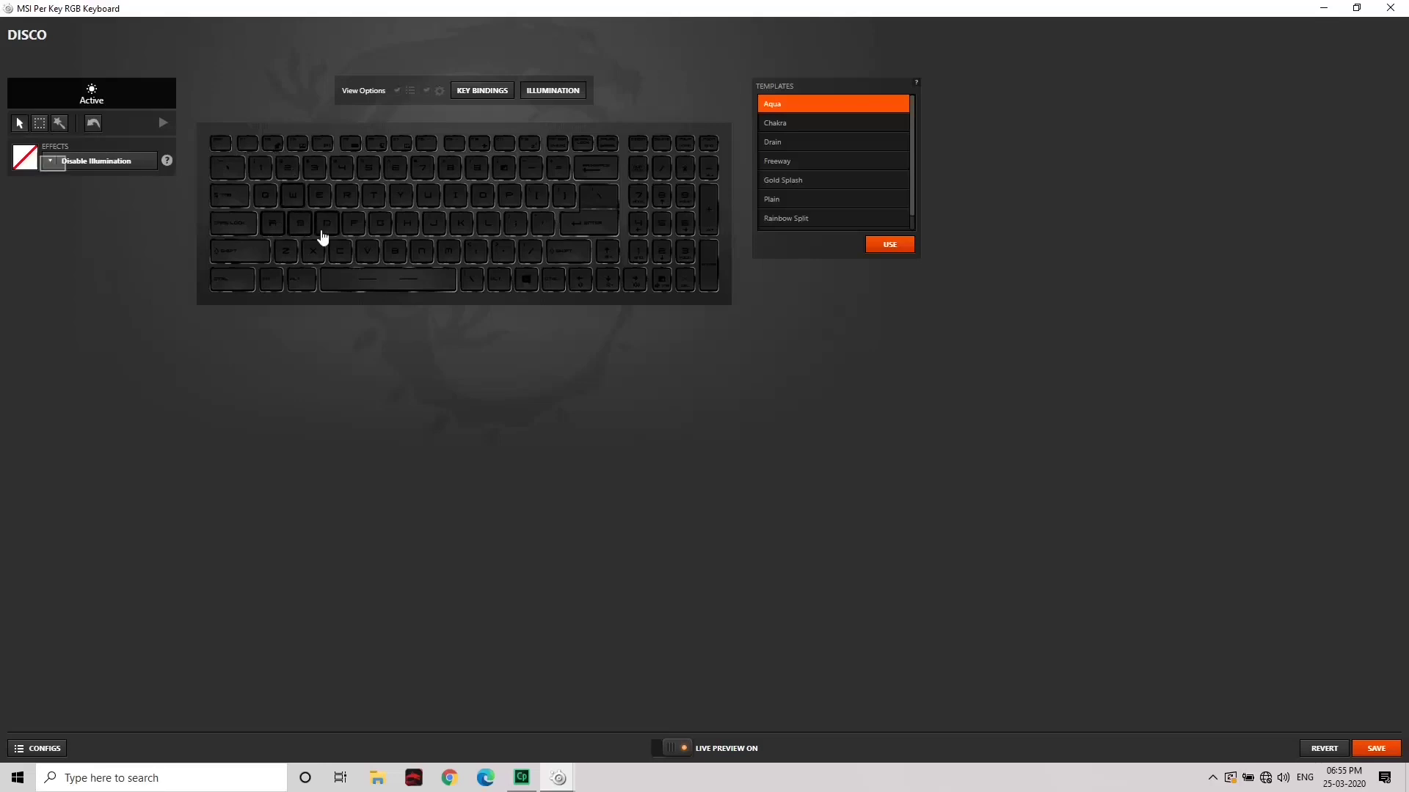
Step: Give the W, A, S and D keys a Steady effect in blue (R 0, G 21, B 252)
{"action": "left_click", "coordinate": [53, 163]}
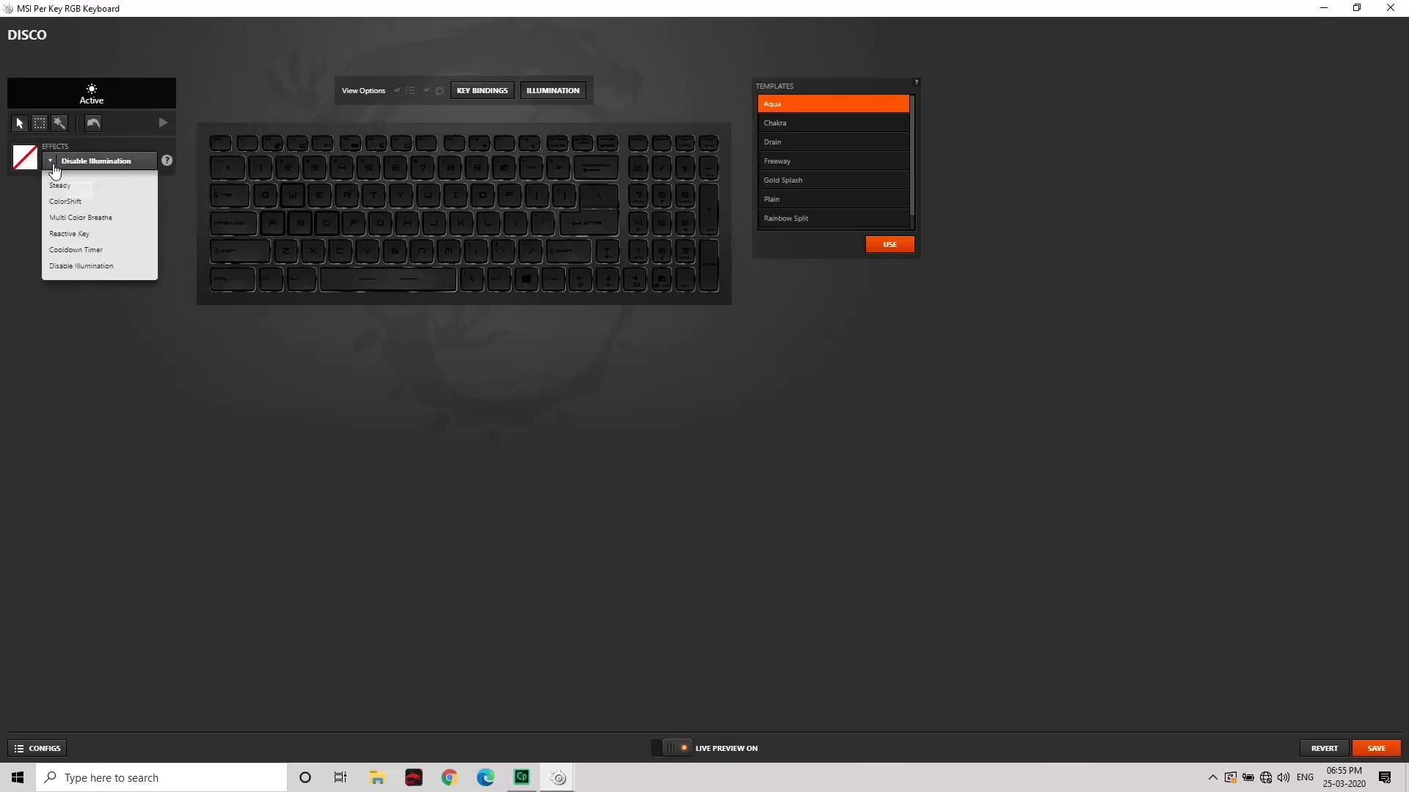
{"action": "left_click", "coordinate": [74, 187]}
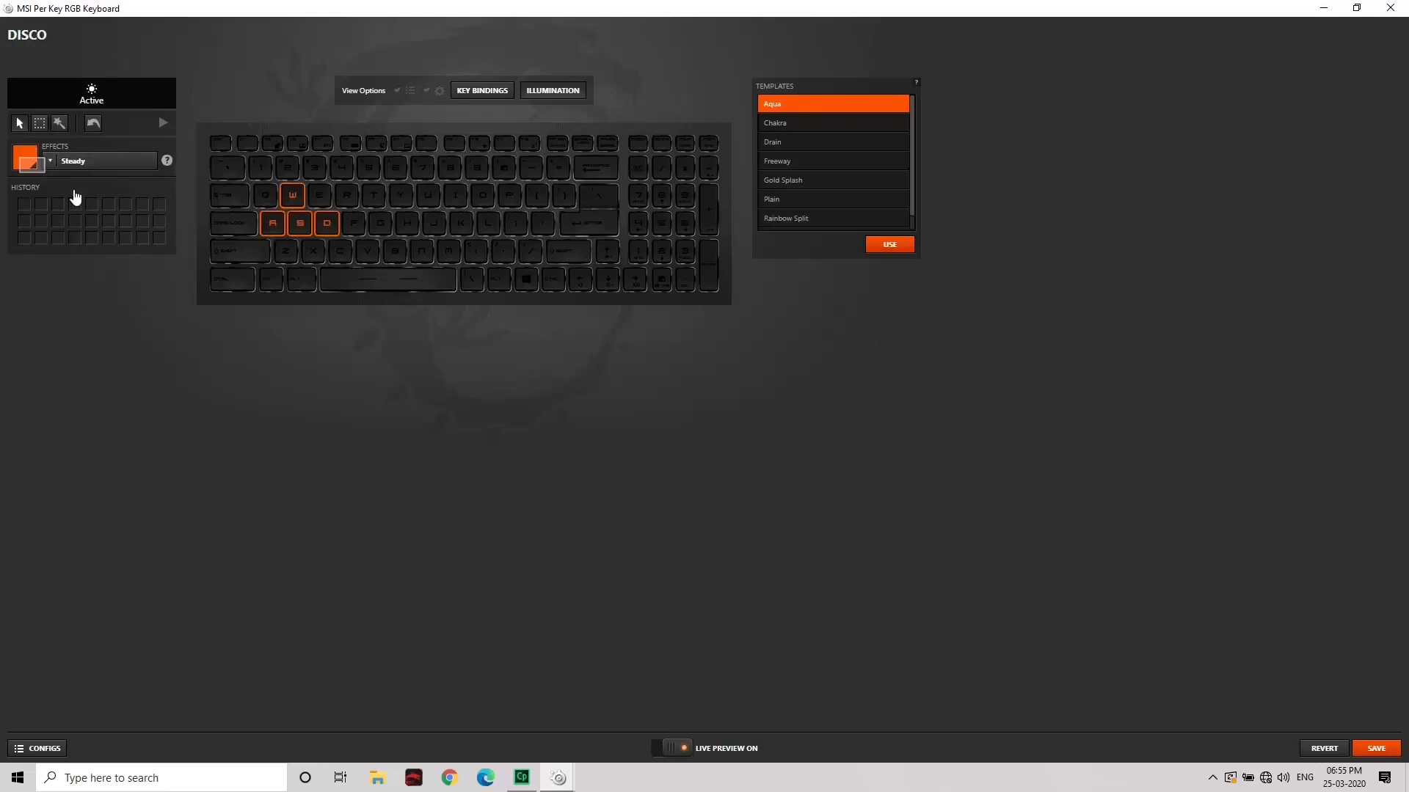
{"action": "left_click", "coordinate": [29, 165]}
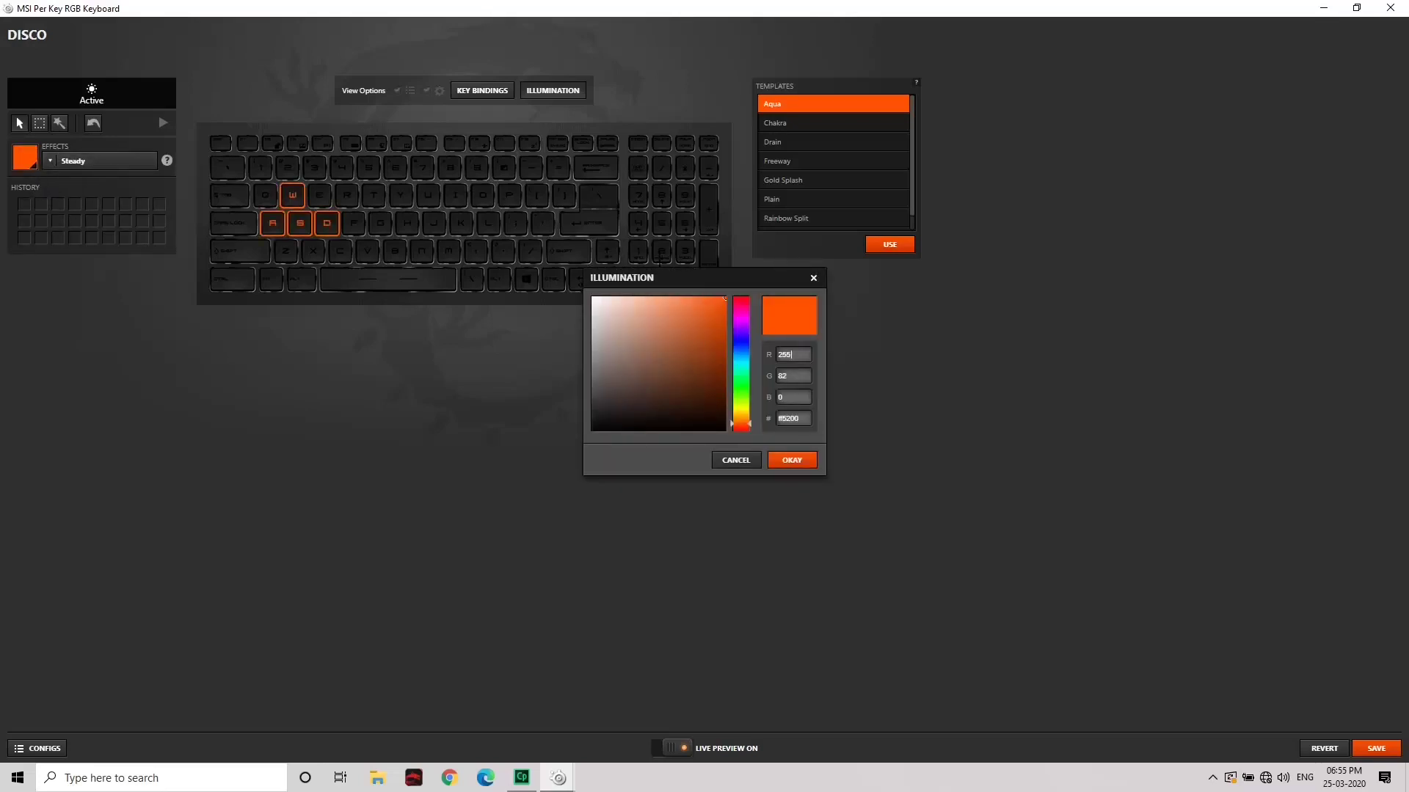
{"action": "left_click", "coordinate": [723, 298]}
{"action": "left_click", "coordinate": [742, 303]}
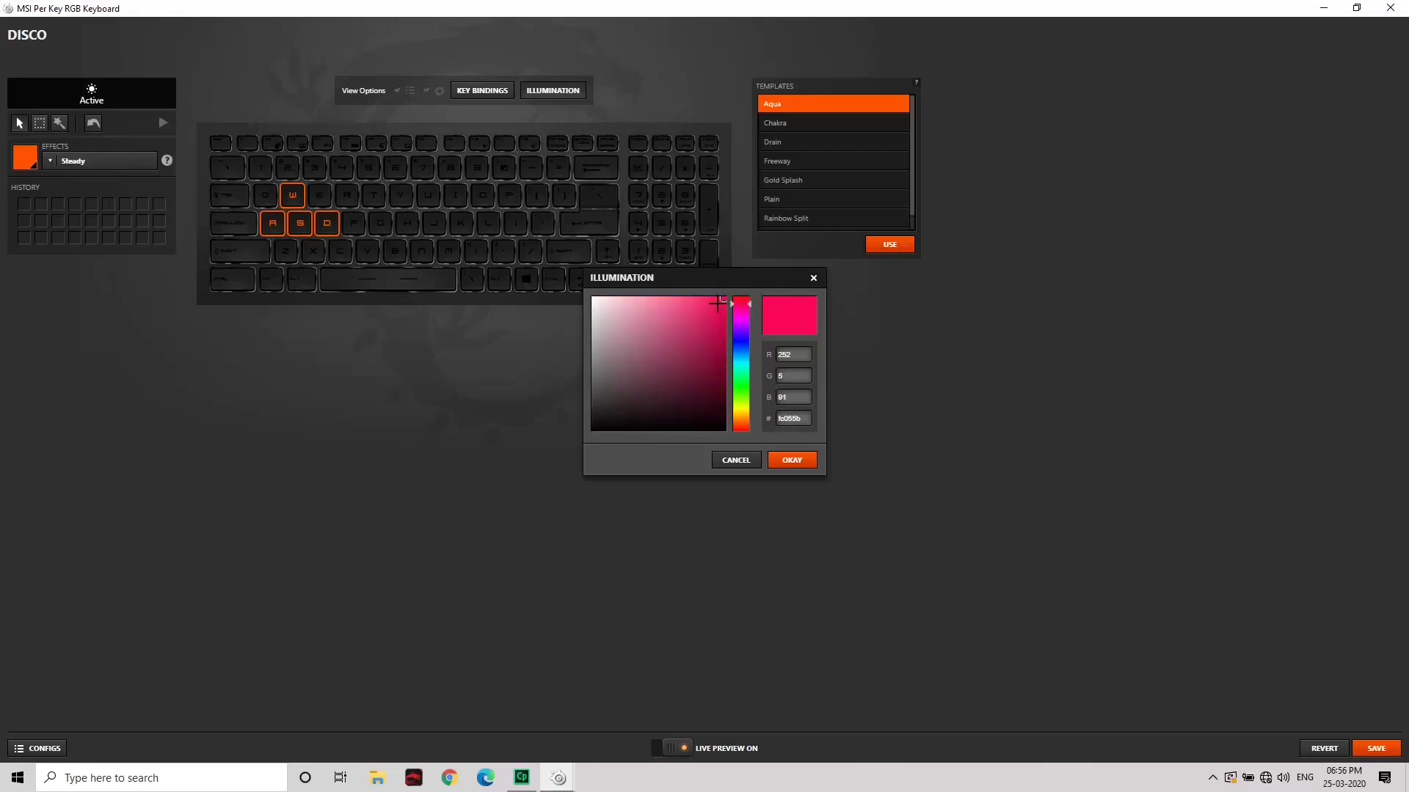
{"action": "left_click", "coordinate": [691, 323]}
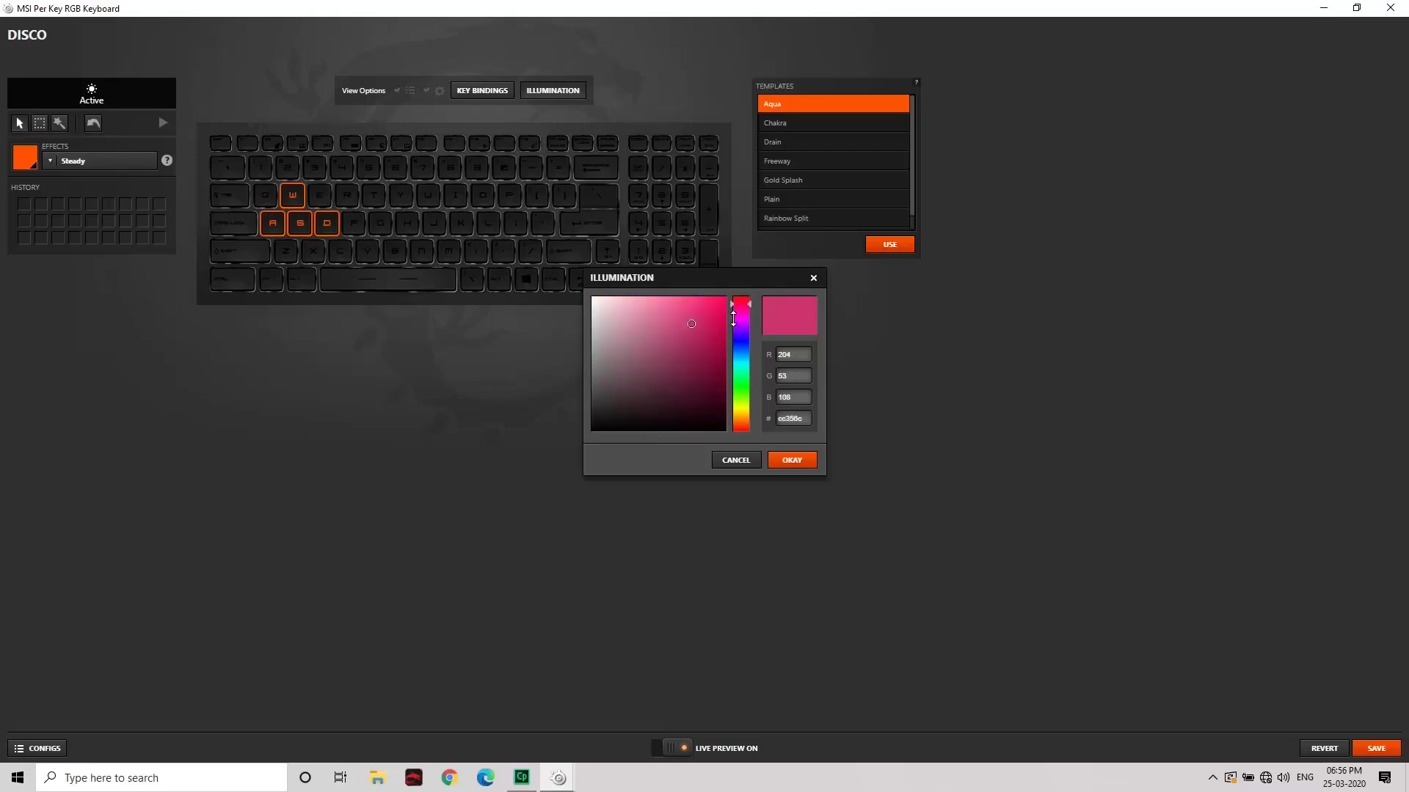
{"action": "mouse_move", "coordinate": [742, 313]}
{"action": "left_mouse_down"}
{"action": "mouse_move", "coordinate": [731, 342]}
{"action": "mouse_move", "coordinate": [726, 297]}
{"action": "left_mouse_up"}
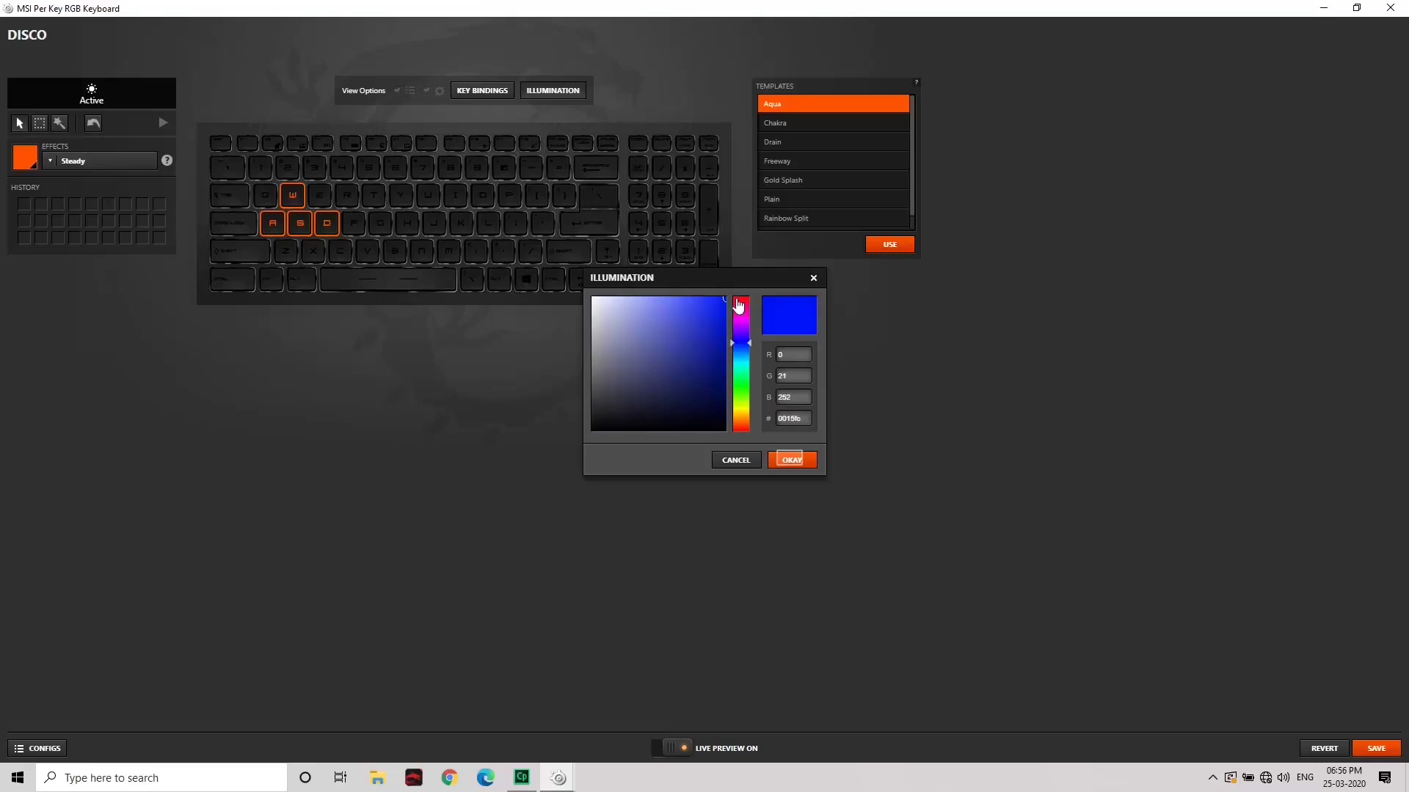
{"action": "left_click", "coordinate": [792, 460]}
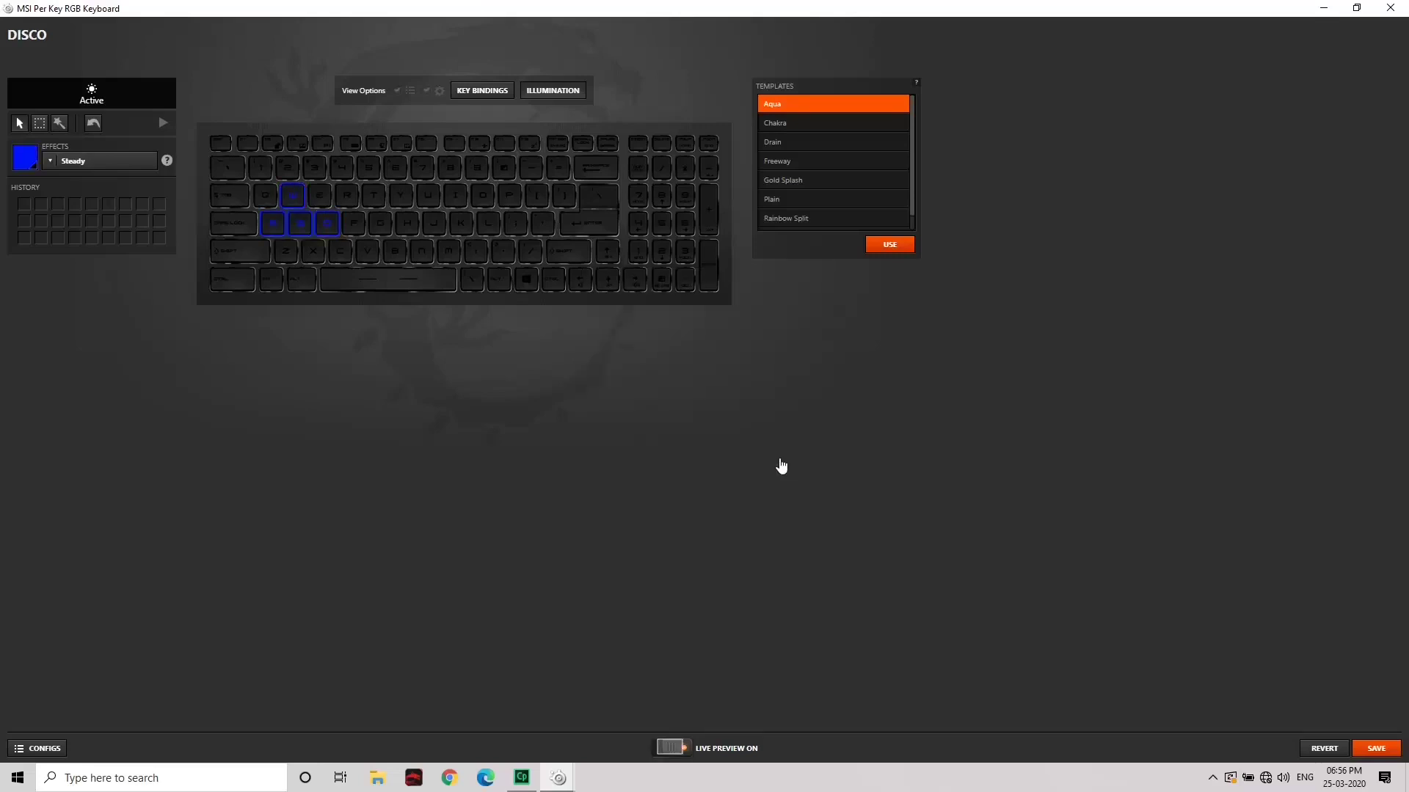
Step: Toggle Live Preview off and back on
{"action": "left_click", "coordinate": [669, 748]}
{"action": "left_click", "coordinate": [670, 748]}
{"action": "left_click", "coordinate": [672, 748]}
{"action": "left_click", "coordinate": [670, 748]}
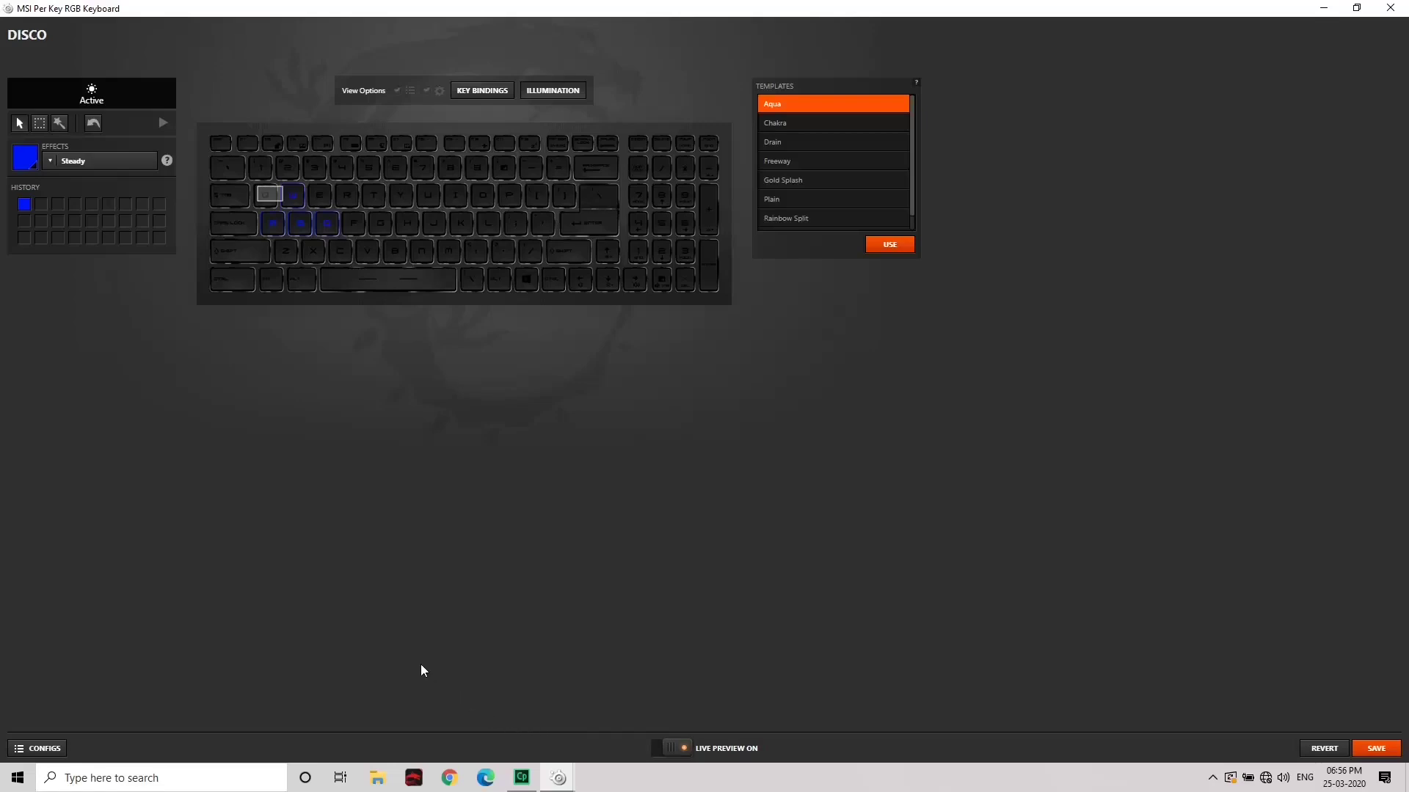
Step: Select the Q and E keys together and apply the ColorShift effect to them
{"action": "left_click", "coordinate": [270, 195]}
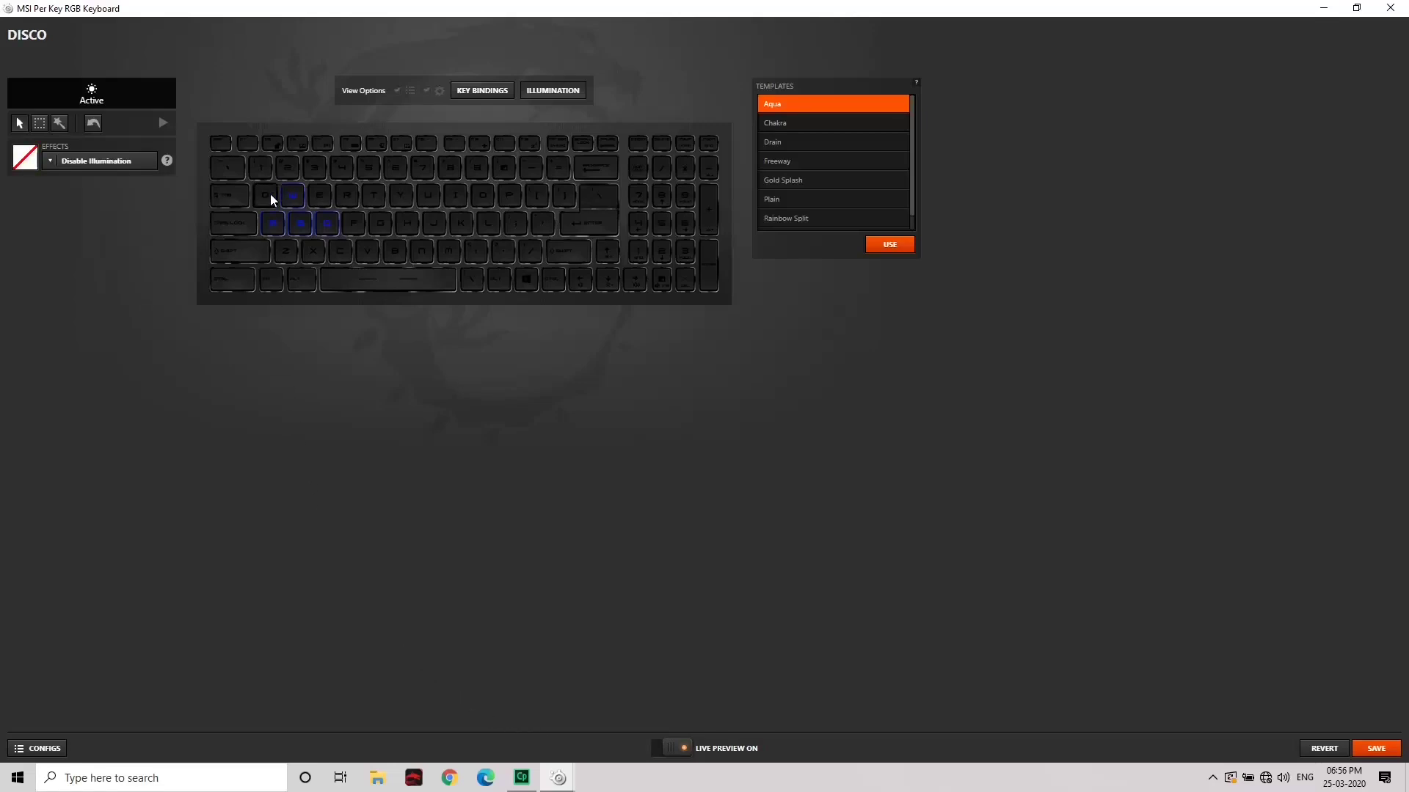
{"action": "left_click_drag", "start_coordinate": [270, 194], "coordinate": [319, 195]}
{"action": "left_click", "coordinate": [266, 196]}
{"action": "left_click", "coordinate": [263, 197]}
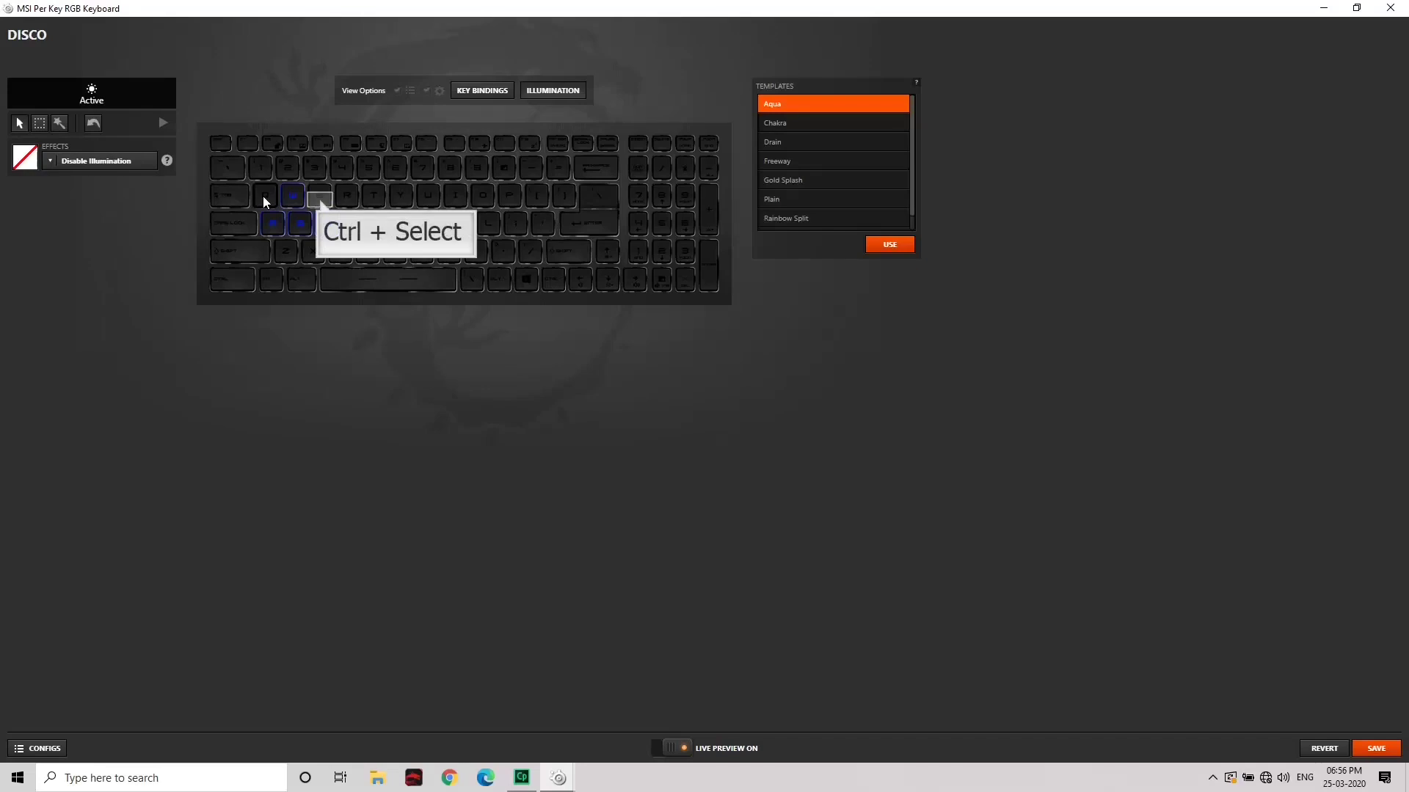
{"action": "left_click", "coordinate": [319, 200], "text": "ctrl"}
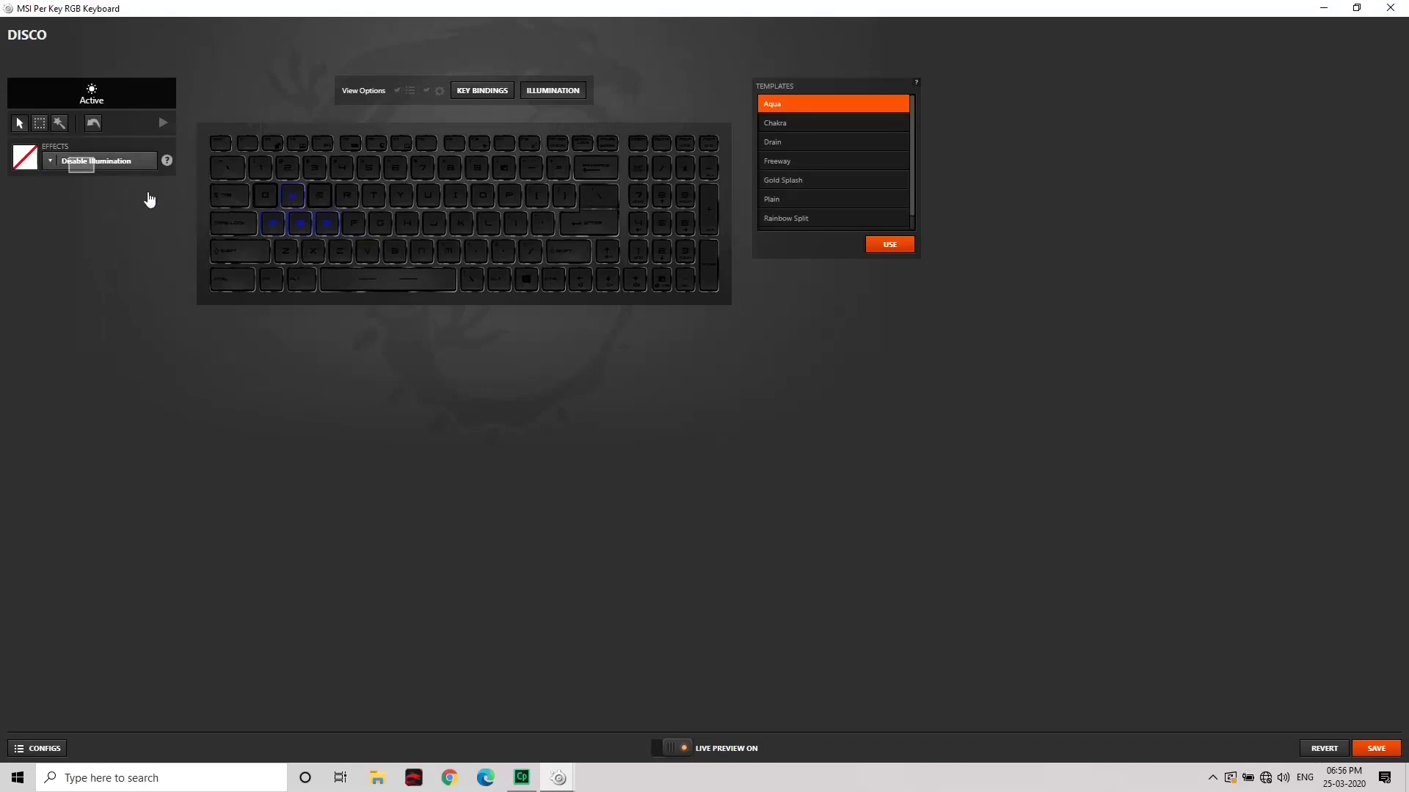
{"action": "left_click", "coordinate": [85, 169]}
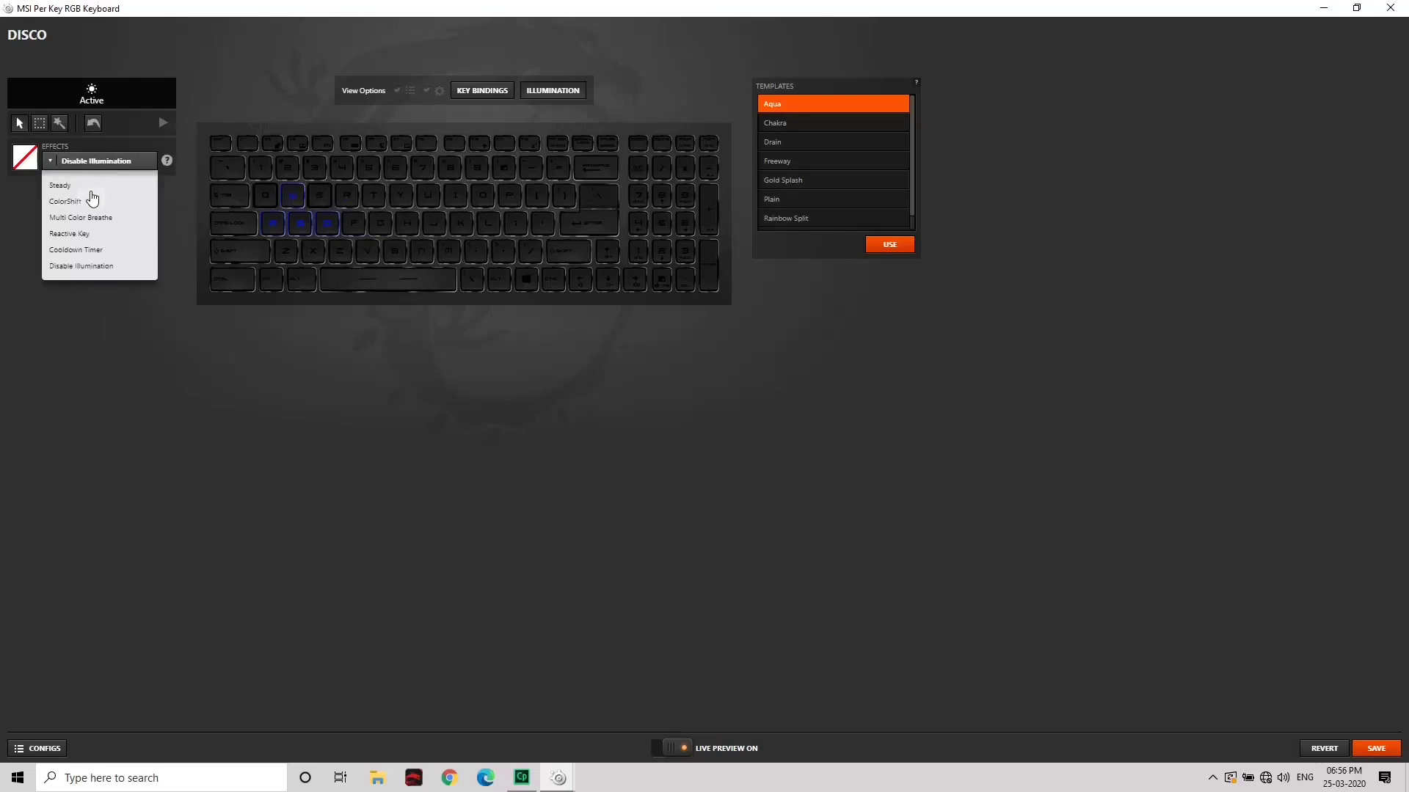
{"action": "left_click", "coordinate": [87, 201]}
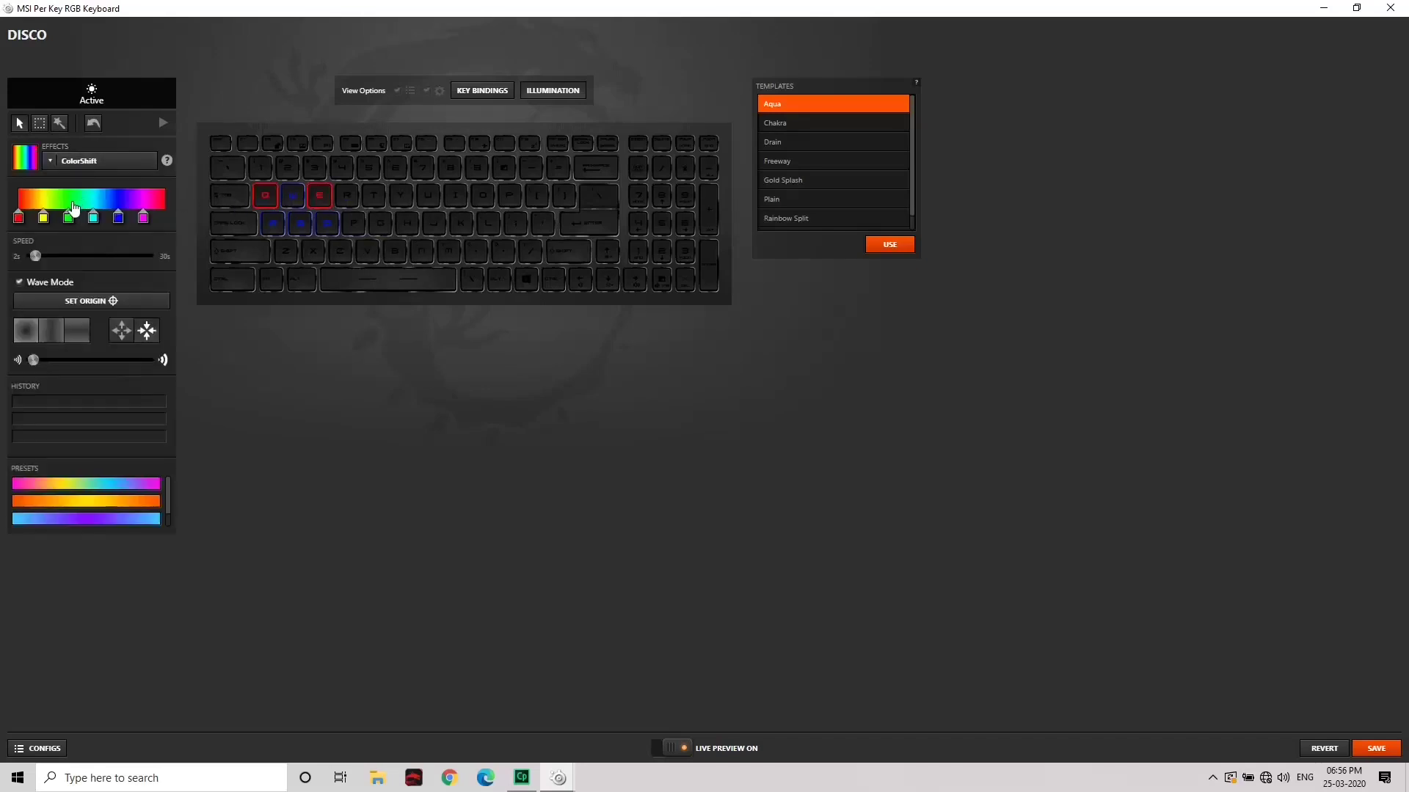
Step: Recolor the ColorShift gradient's first stop to blue (R 0, G 9, B 255) and its third stop to magenta (R 247, G 0, B 255)
{"action": "double_click", "coordinate": [18, 217]}
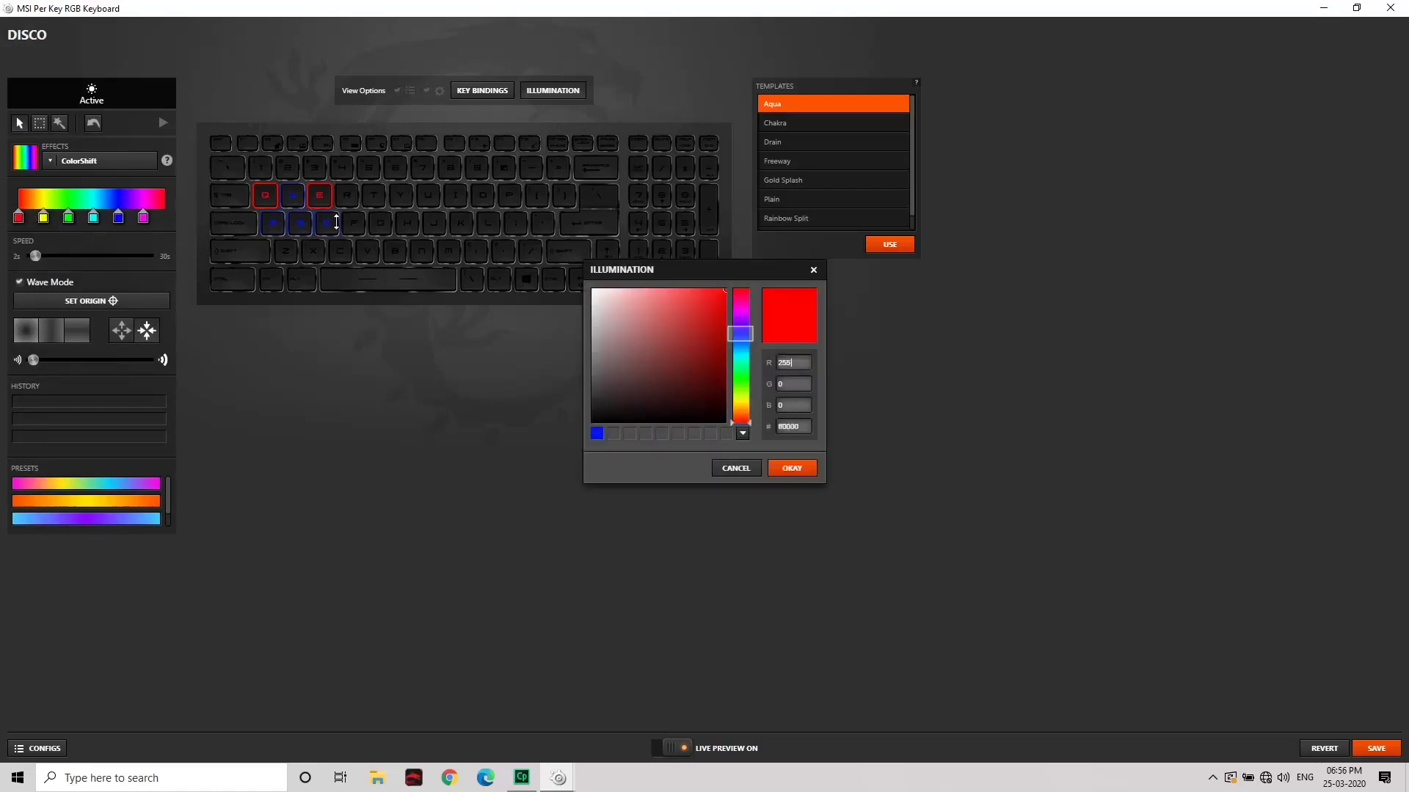
{"action": "left_click", "coordinate": [741, 335]}
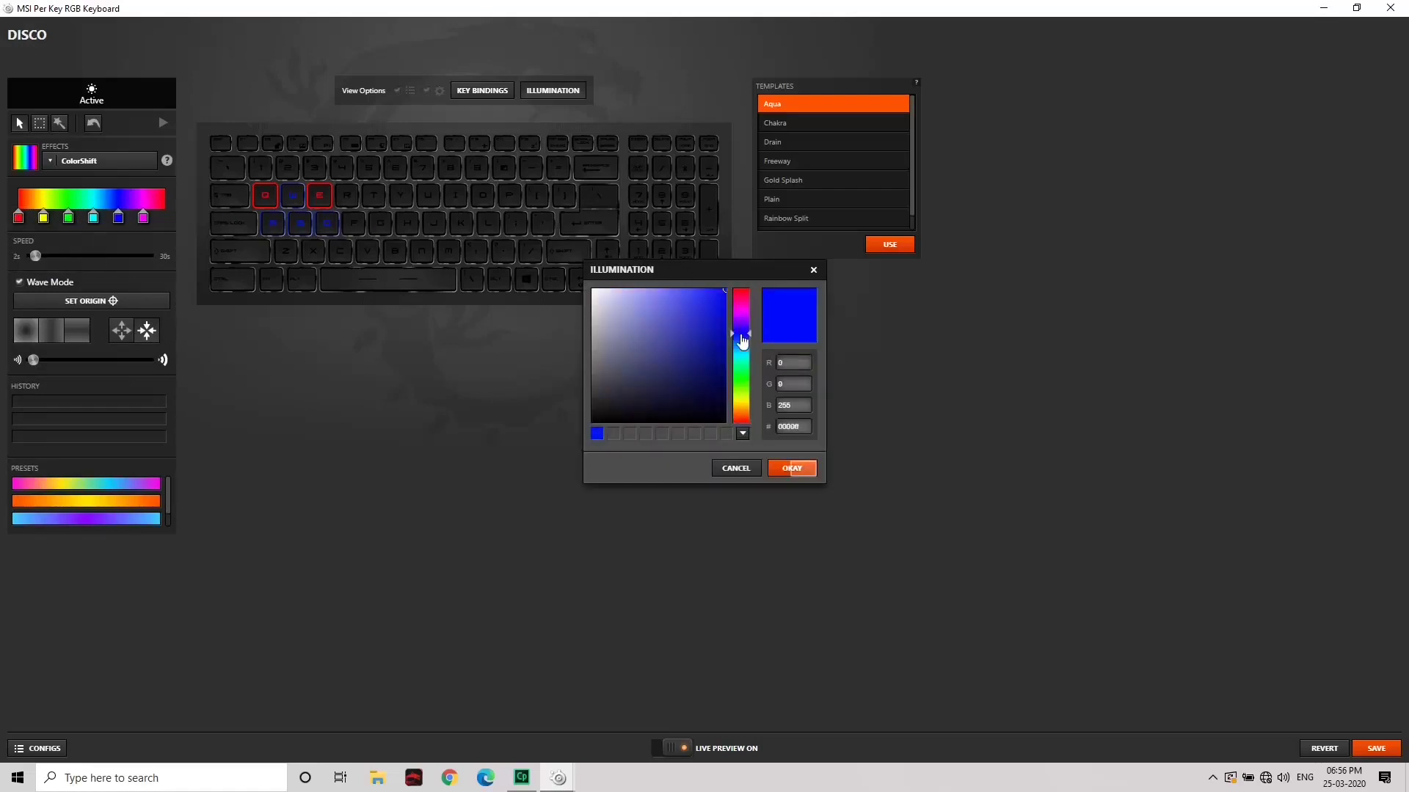
{"action": "left_click", "coordinate": [792, 468]}
{"action": "double_click", "coordinate": [68, 216]}
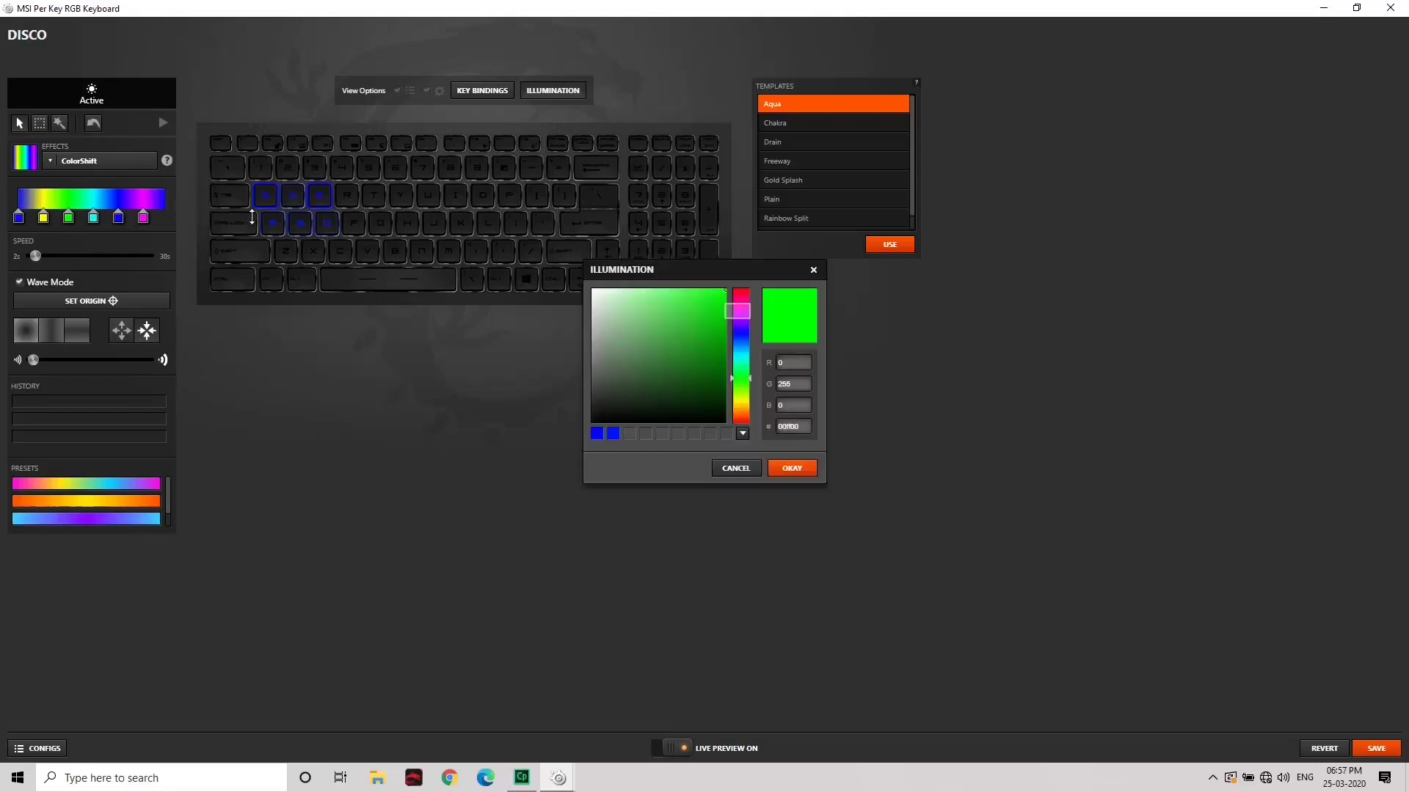
{"action": "left_click", "coordinate": [740, 312]}
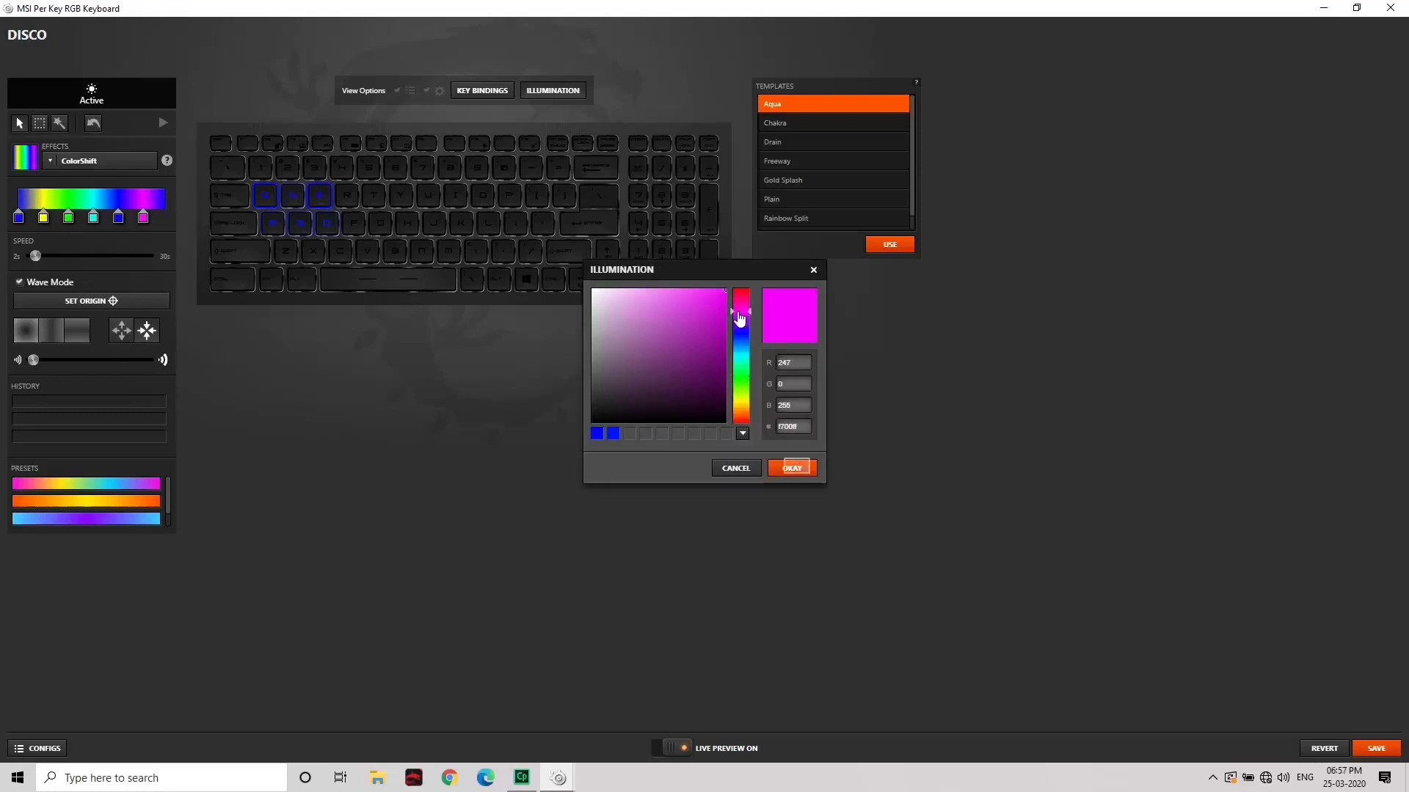
{"action": "left_click", "coordinate": [793, 468]}
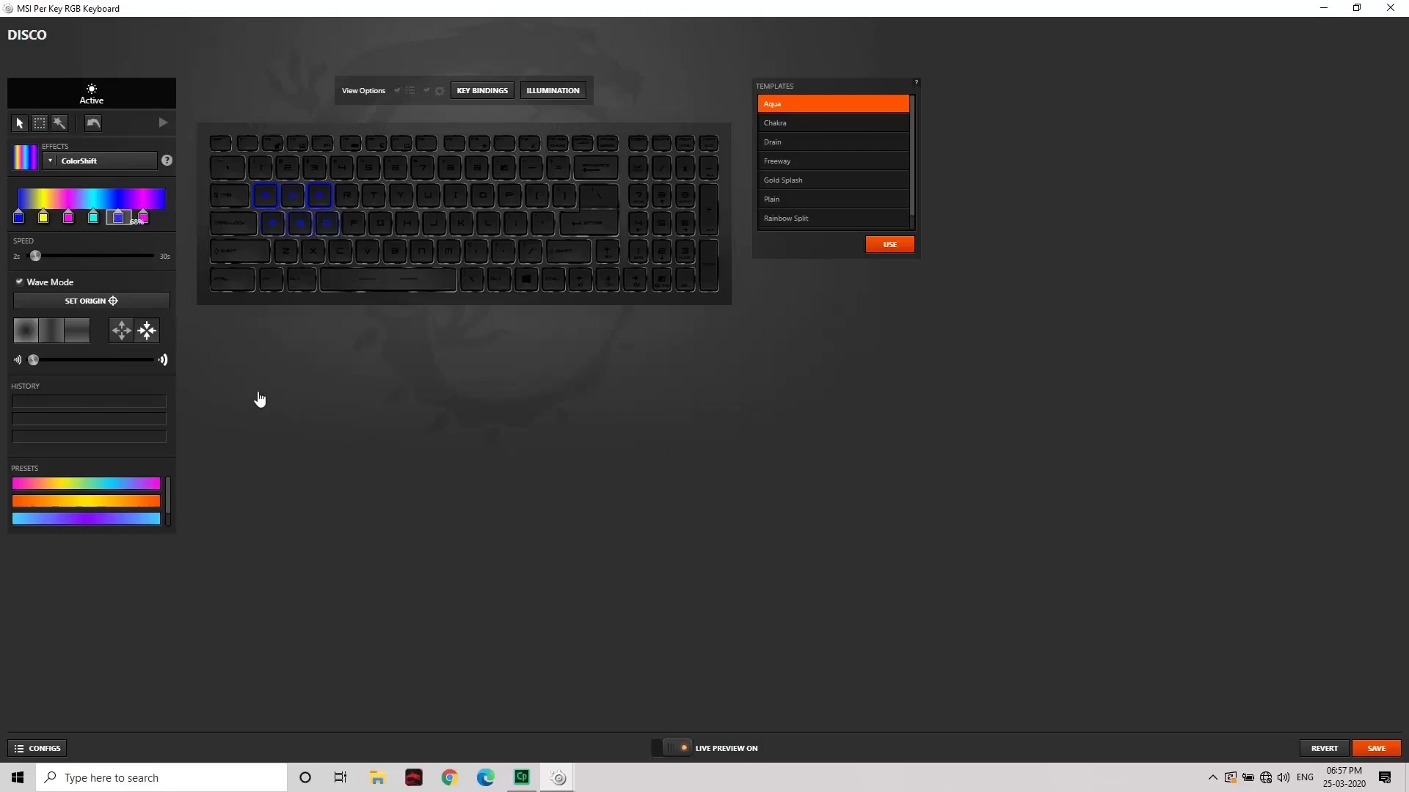
Step: Recolor the ColorShift gradient's fifth stop to green (R 0, G 255, B 43)
{"action": "double_click", "coordinate": [118, 217]}
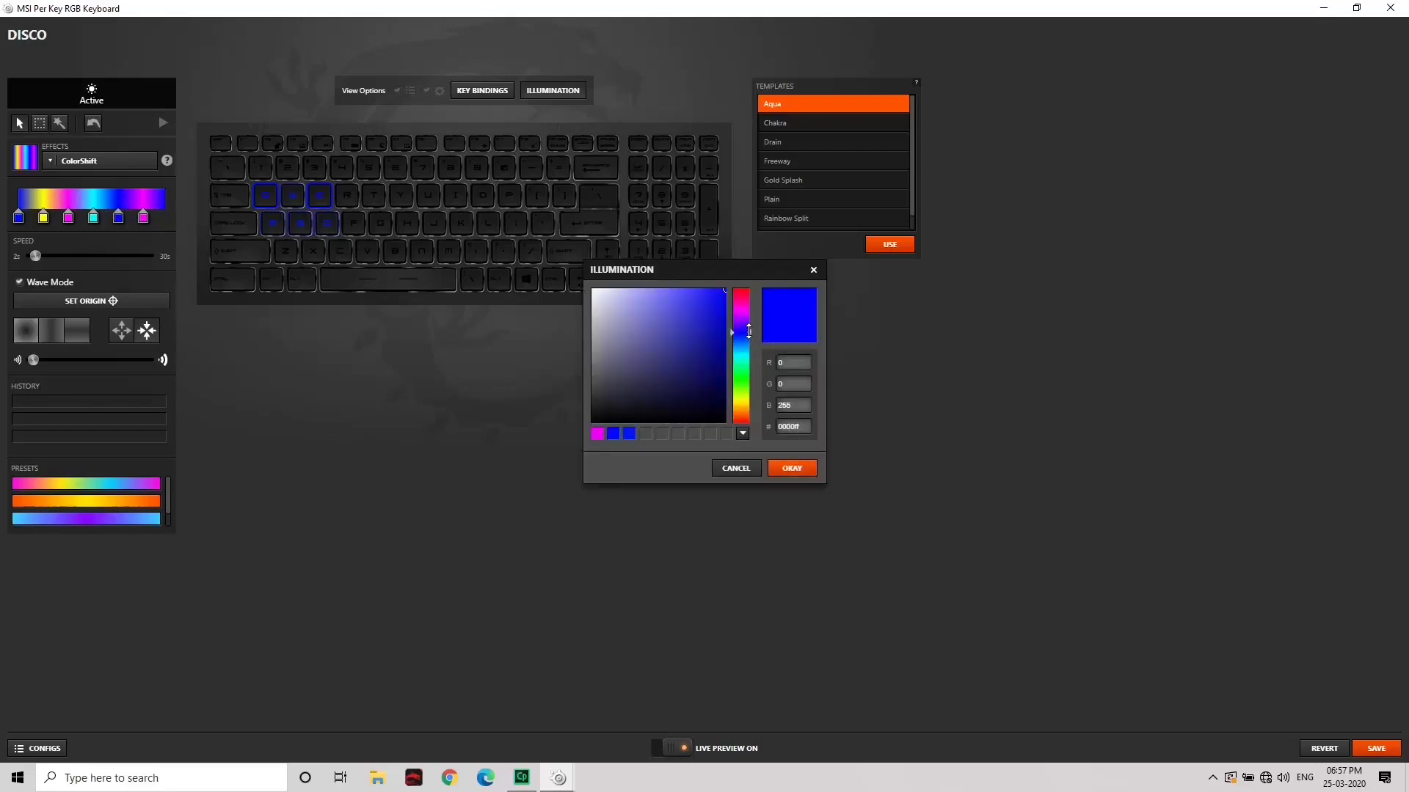
{"action": "left_click_drag", "start_coordinate": [748, 332], "coordinate": [749, 374]}
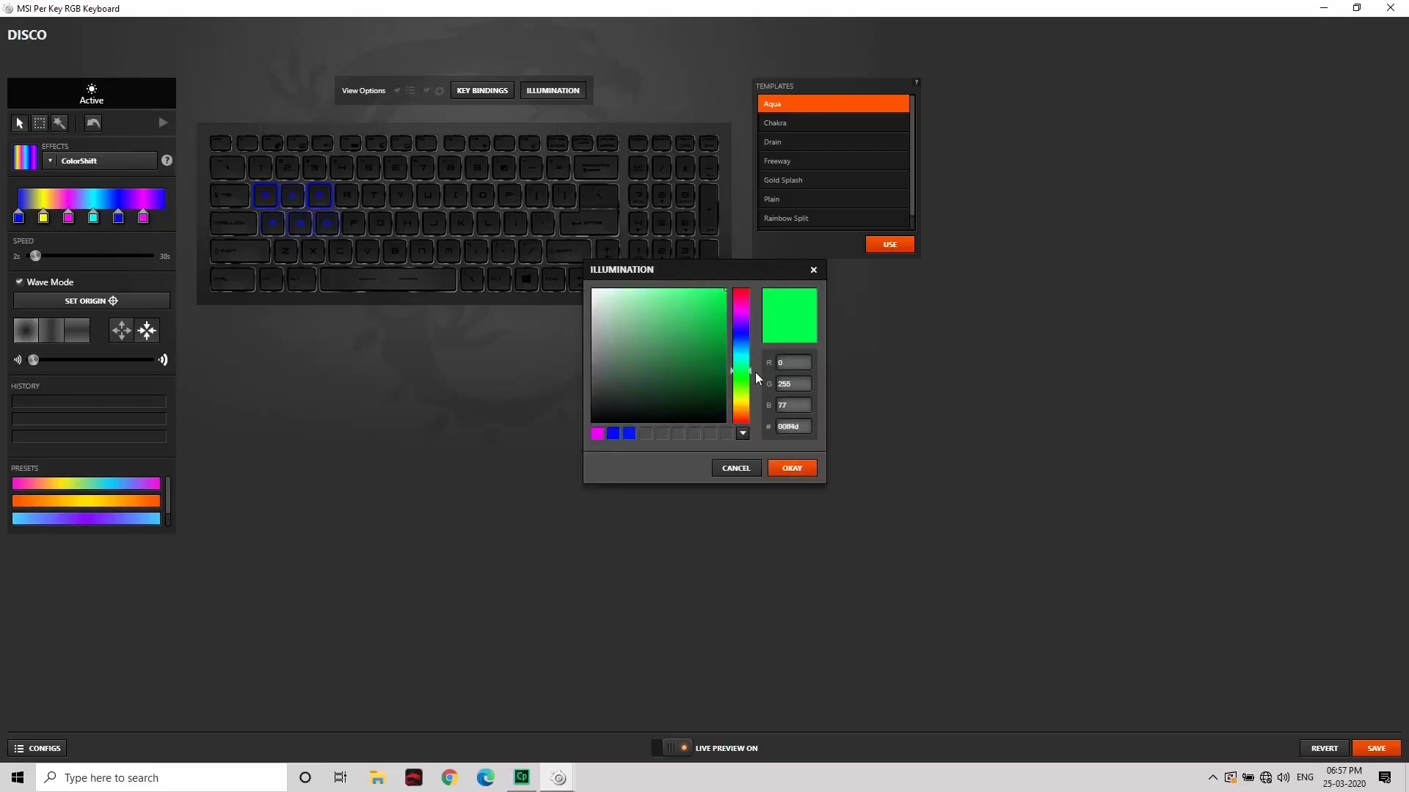
{"action": "left_click", "coordinate": [795, 469]}
Step: Select the Space, left Shift and C keys together and apply the Multi Color Breathe effect to them
{"action": "left_click", "coordinate": [302, 281]}
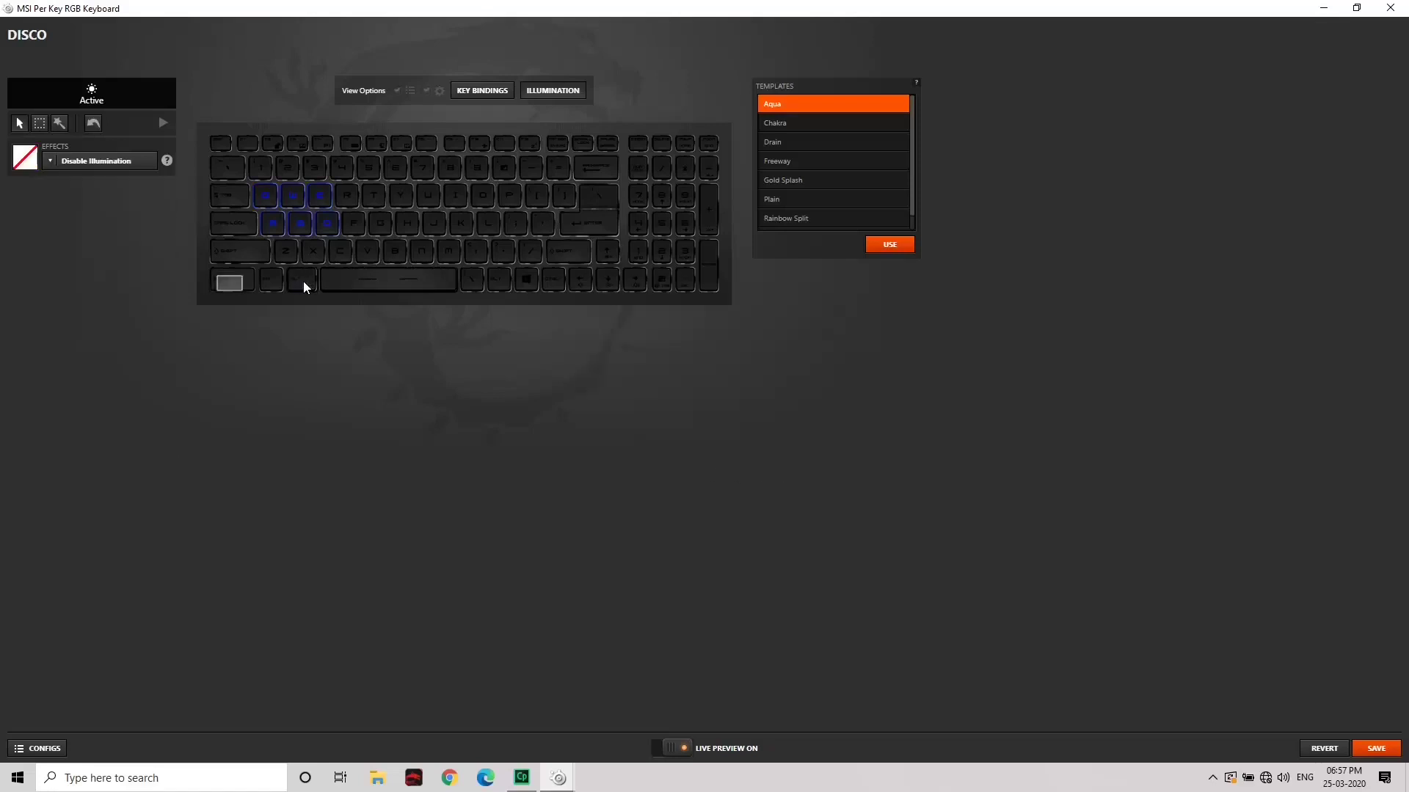
{"action": "key", "text": "space"}
{"action": "key", "text": "shift"}
{"action": "key", "text": "c"}
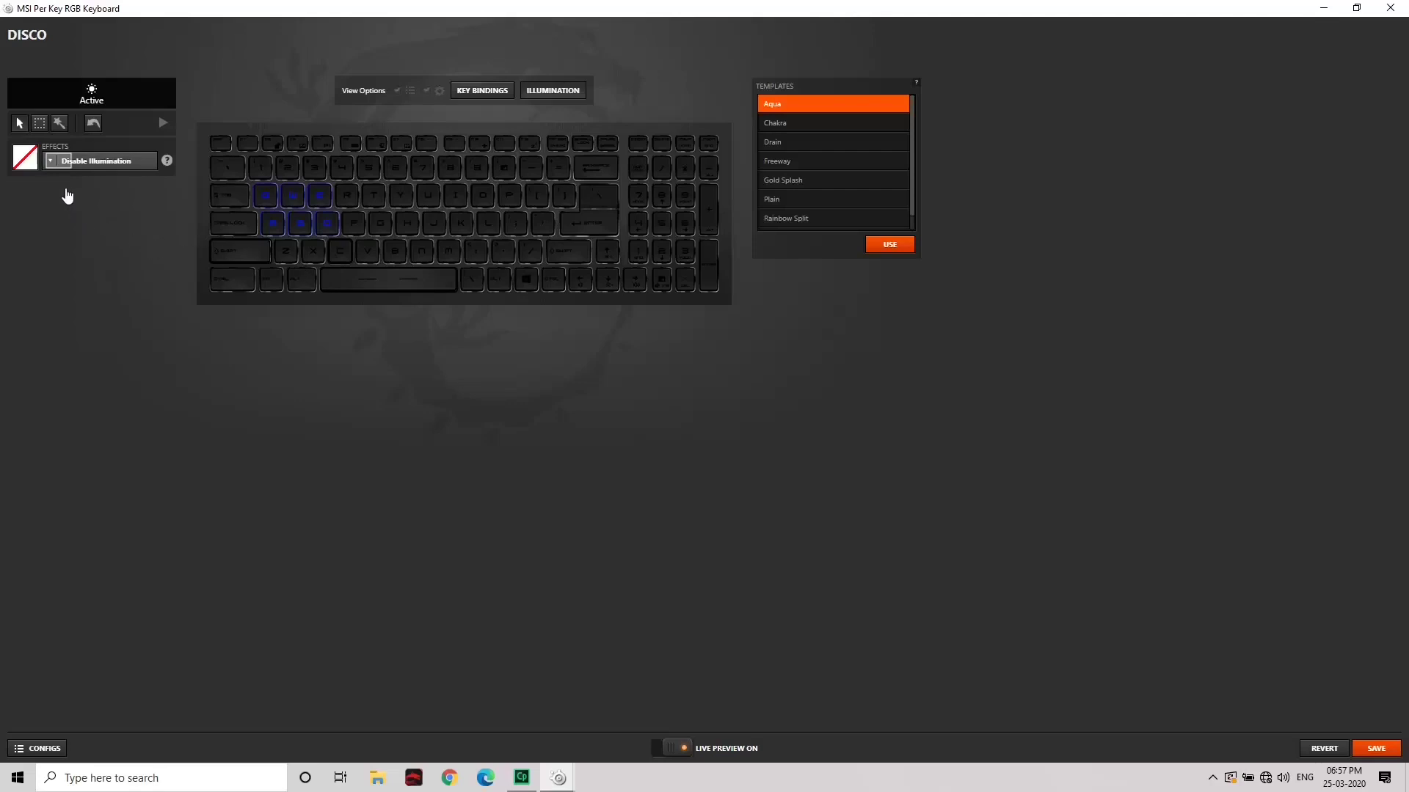
{"action": "left_click", "coordinate": [61, 163]}
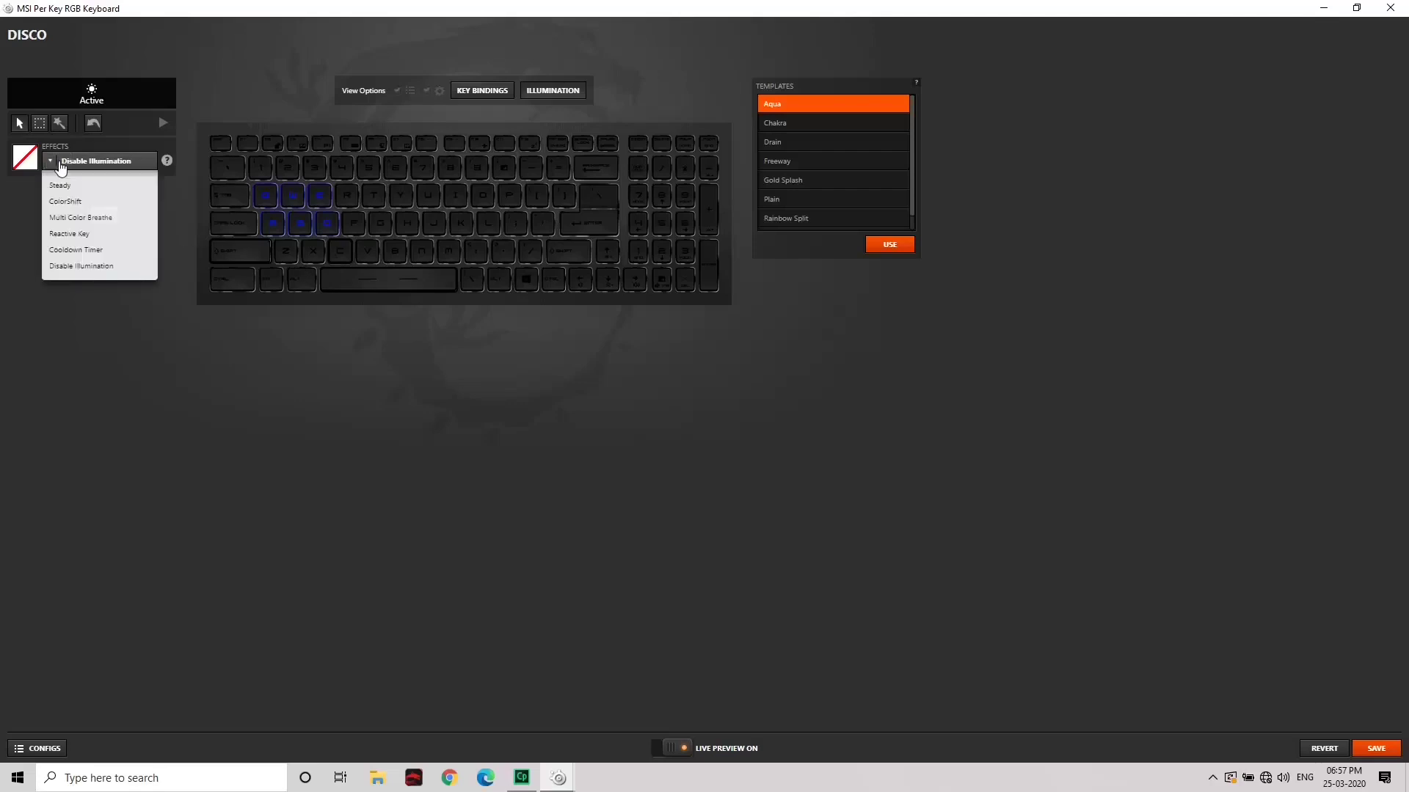
{"action": "left_click", "coordinate": [101, 218]}
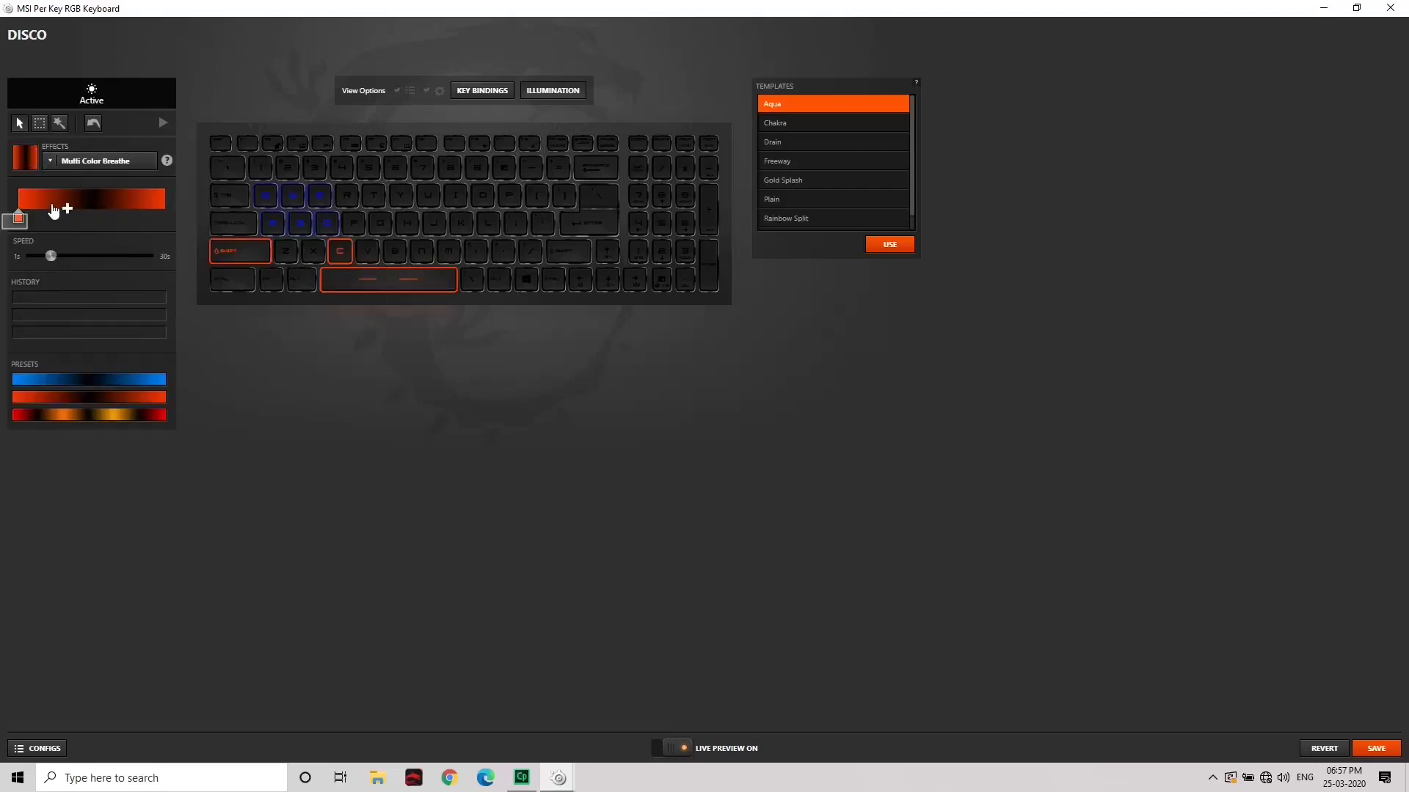
Step: Recolor the Multi Color Breathe gradient's first stop to red (R 255, G 0, B 0)
{"action": "double_click", "coordinate": [18, 217]}
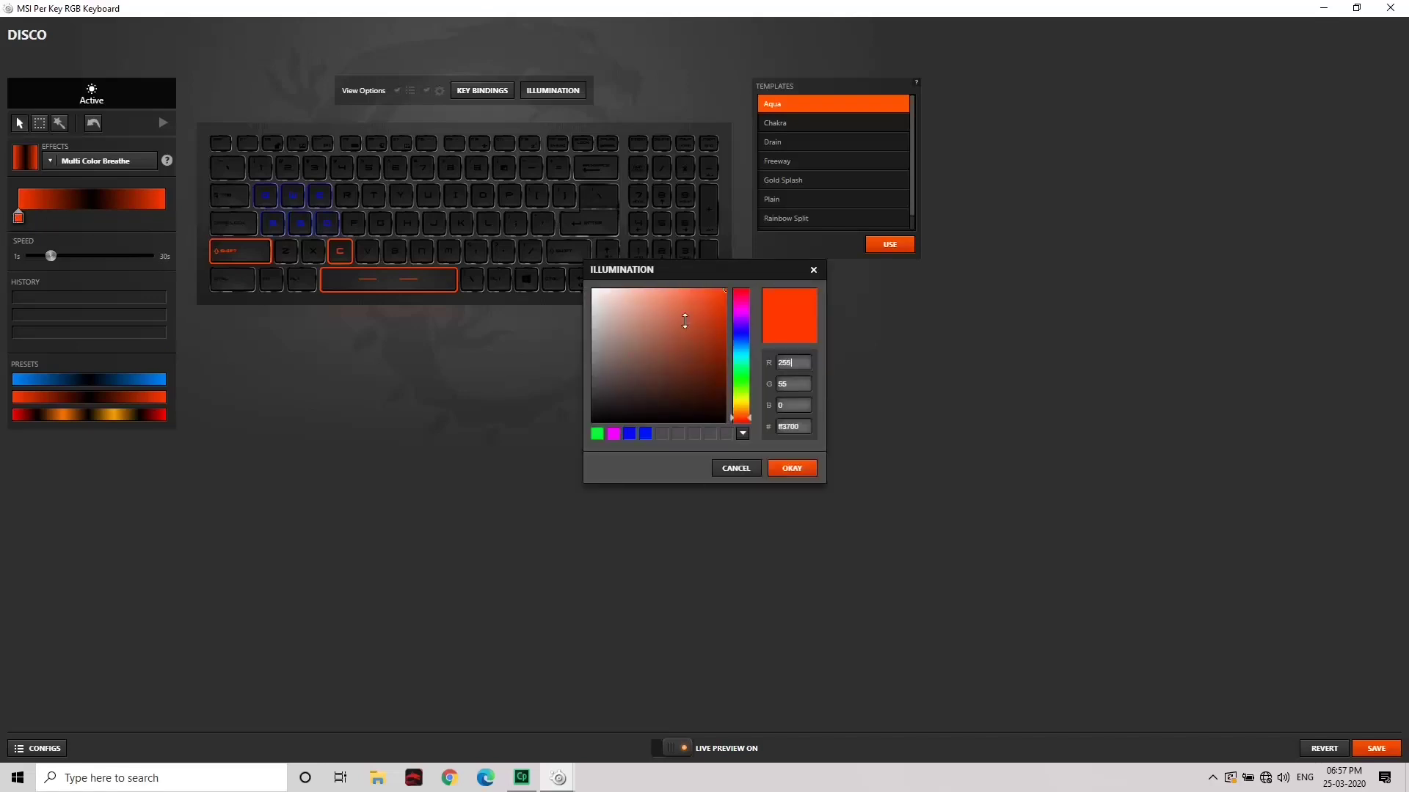
{"action": "left_click", "coordinate": [742, 422]}
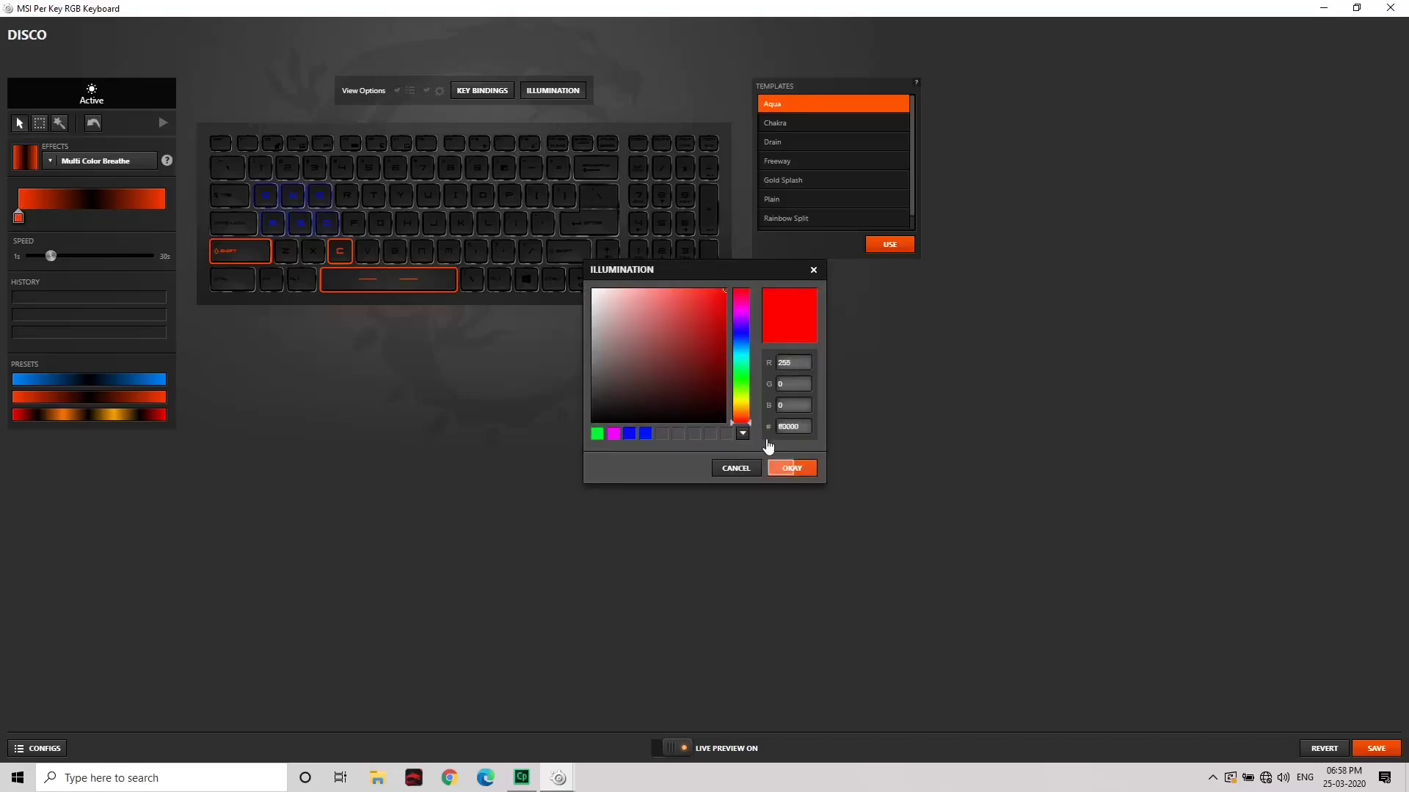
{"action": "left_click", "coordinate": [792, 468]}
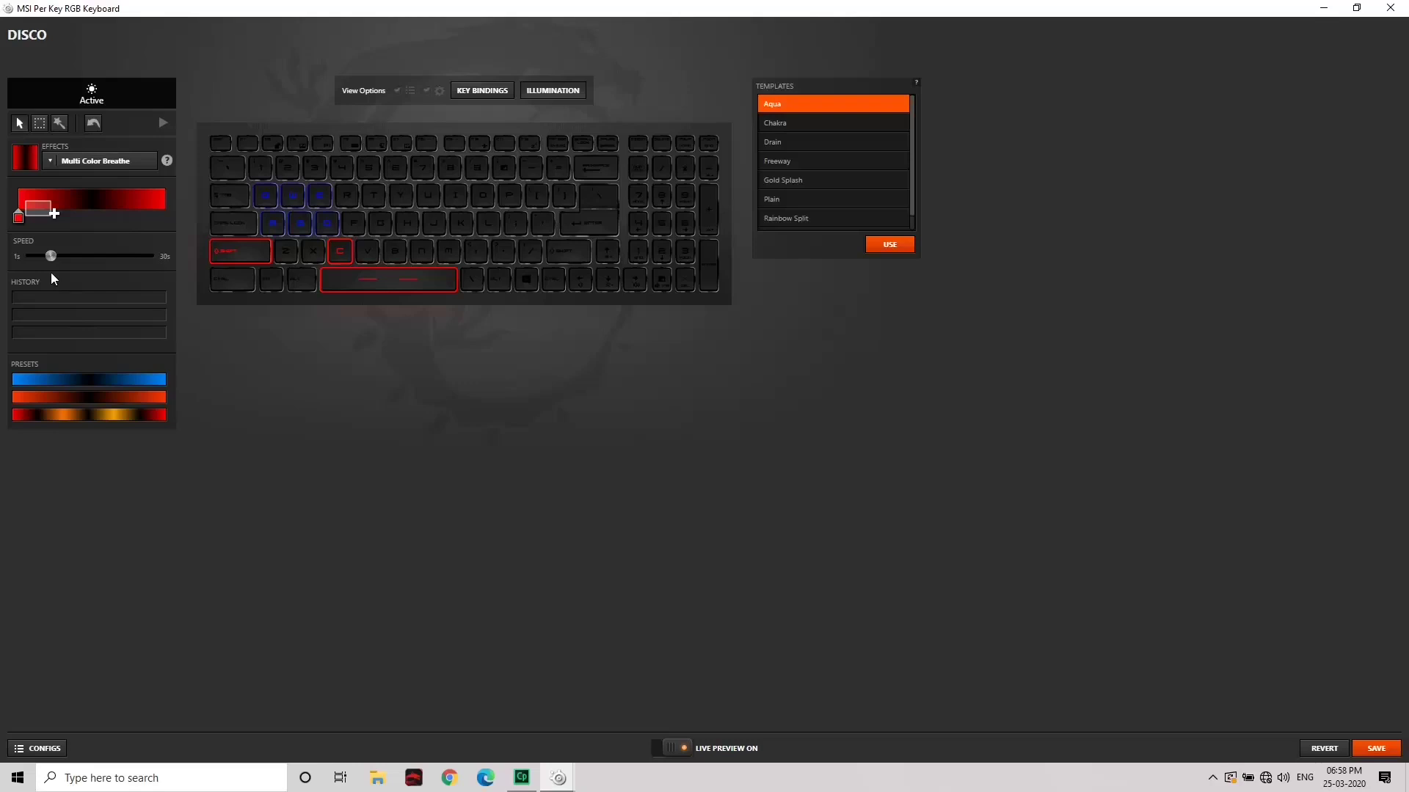
Step: Add a second stop near the start of the breathe gradient and color it white (R 255, G 255, B 255)
{"action": "left_click", "coordinate": [37, 216]}
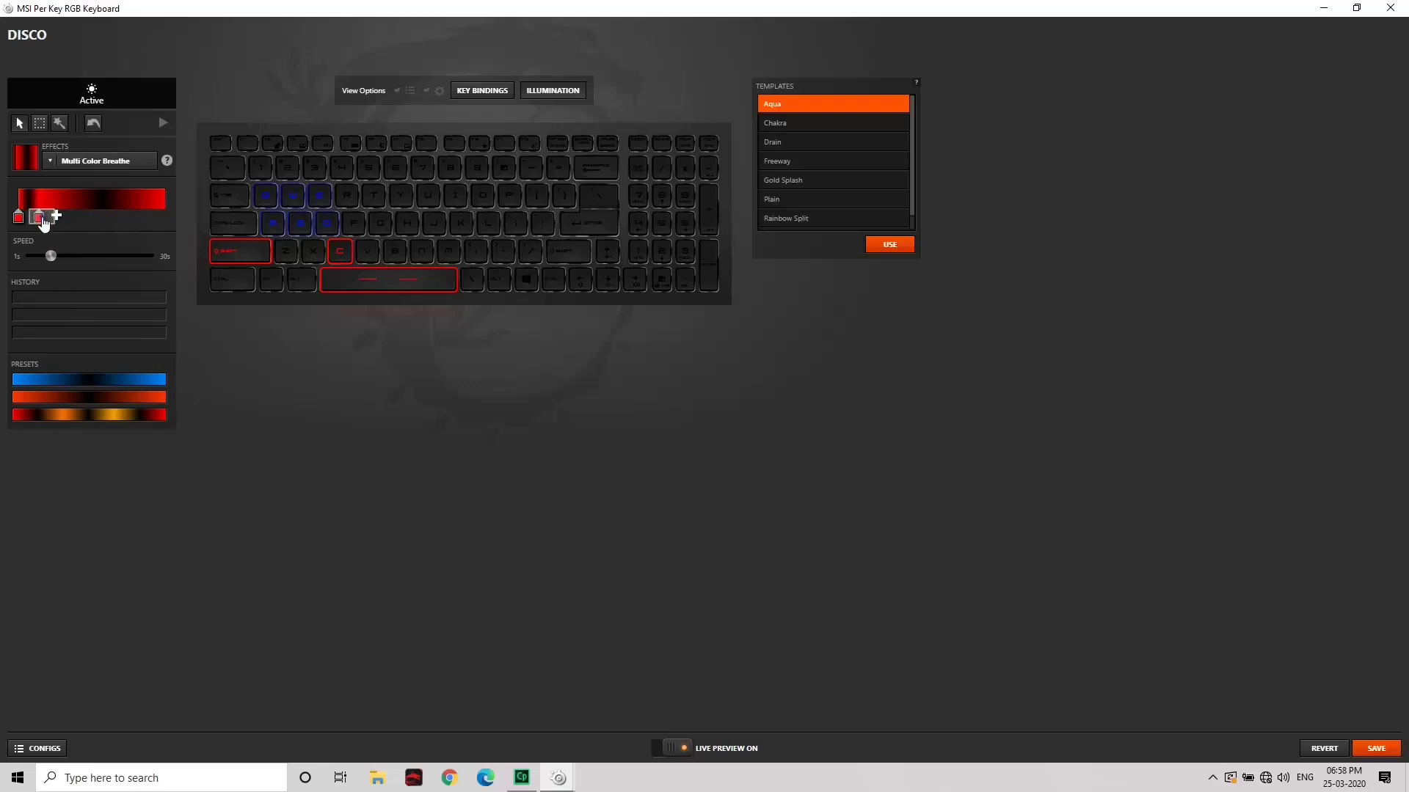
{"action": "double_click", "coordinate": [39, 216]}
{"action": "left_click_drag", "start_coordinate": [725, 290], "coordinate": [560, 260]}
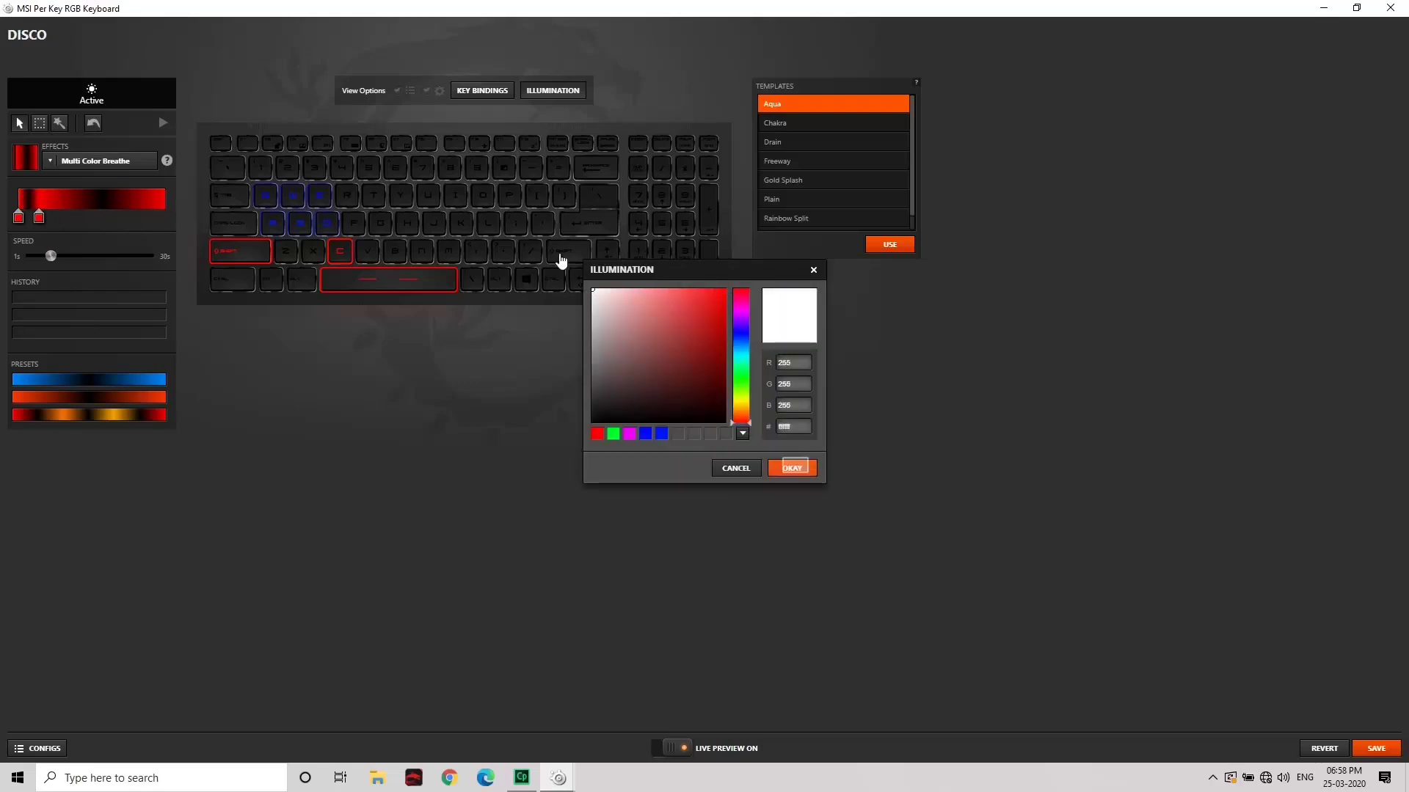
{"action": "left_click", "coordinate": [792, 468]}
Step: Move the white stop to about one third of the gradient and add another white stop at about two thirds
{"action": "left_click_drag", "start_coordinate": [38, 216], "coordinate": [88, 217]}
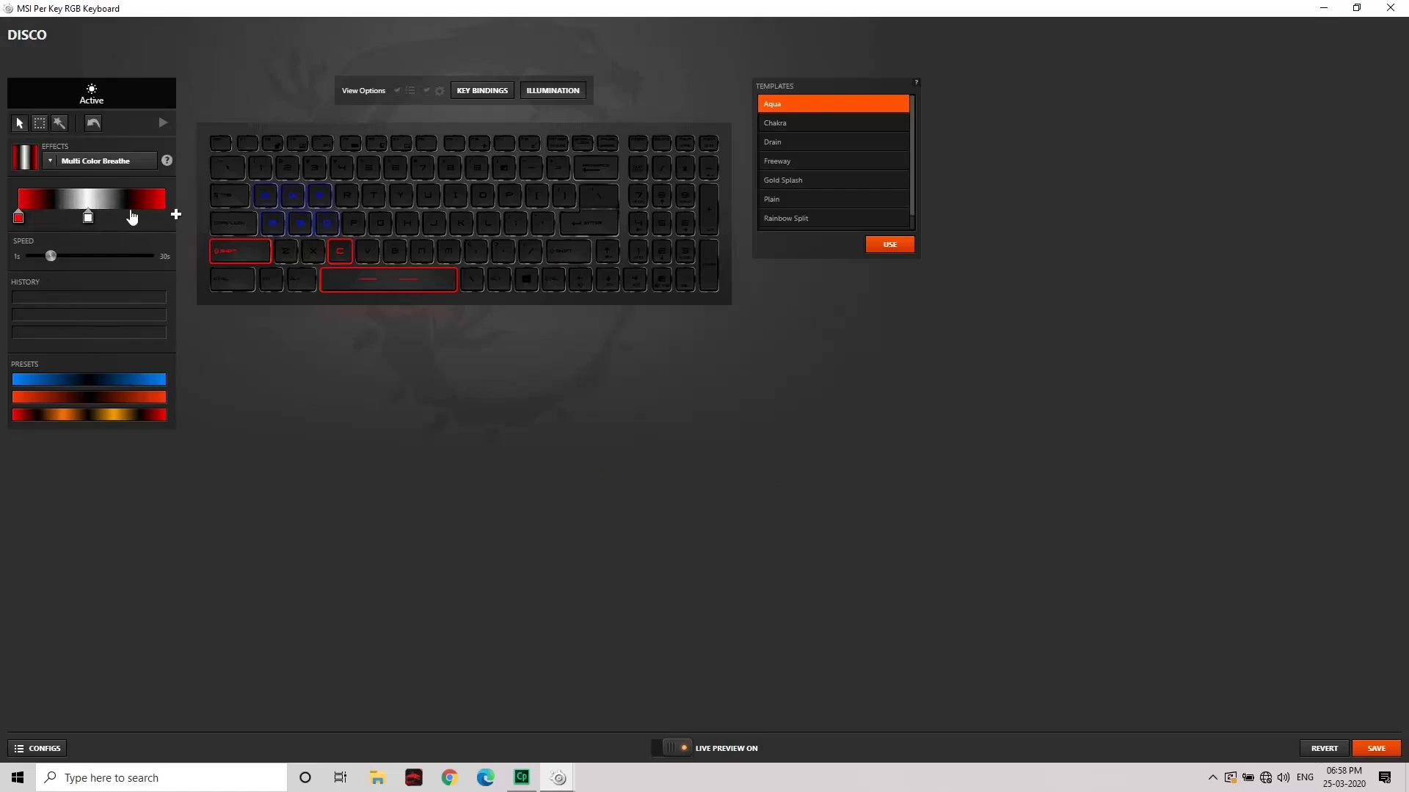
{"action": "left_click_drag", "start_coordinate": [88, 218], "coordinate": [71, 220]}
{"action": "left_click", "coordinate": [71, 219]}
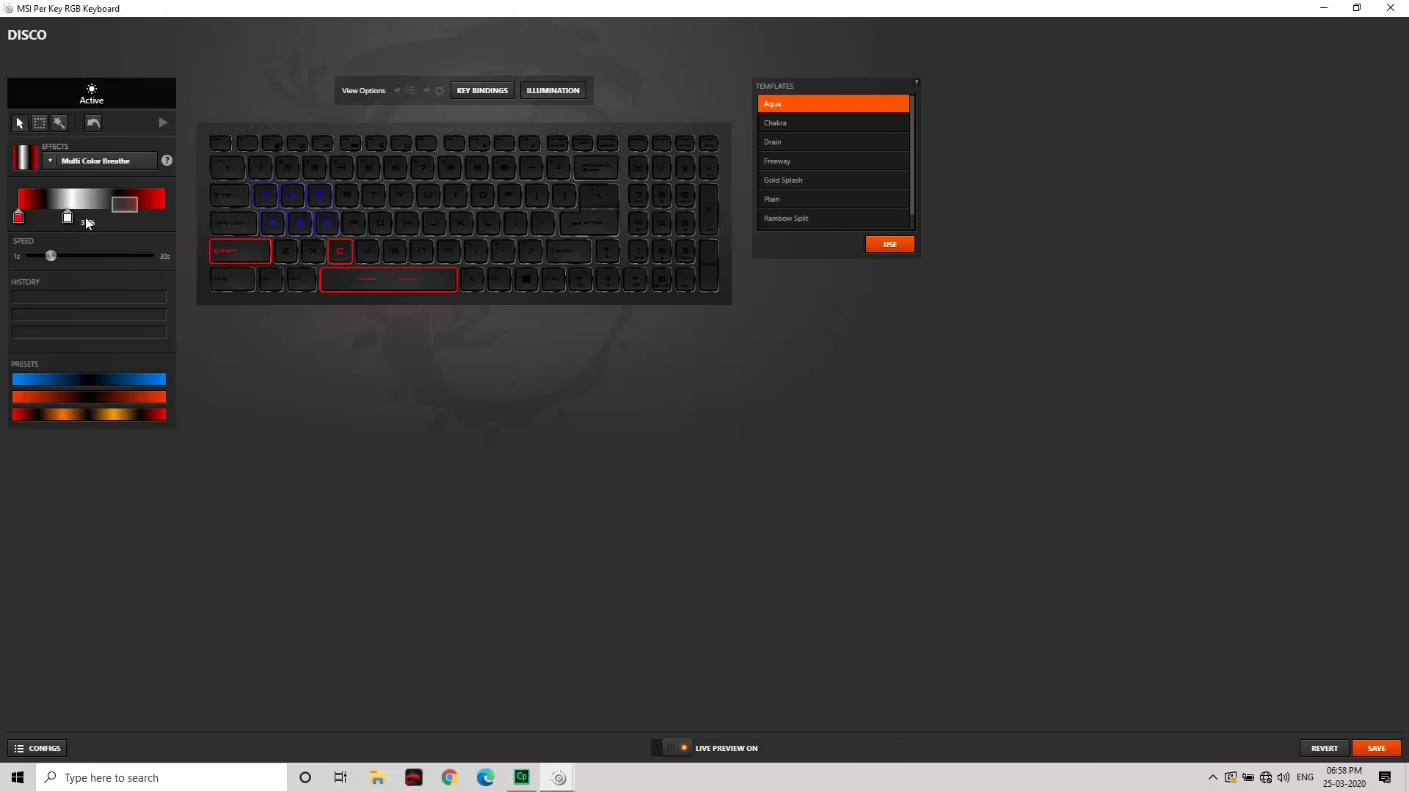
{"action": "left_click", "coordinate": [125, 210]}
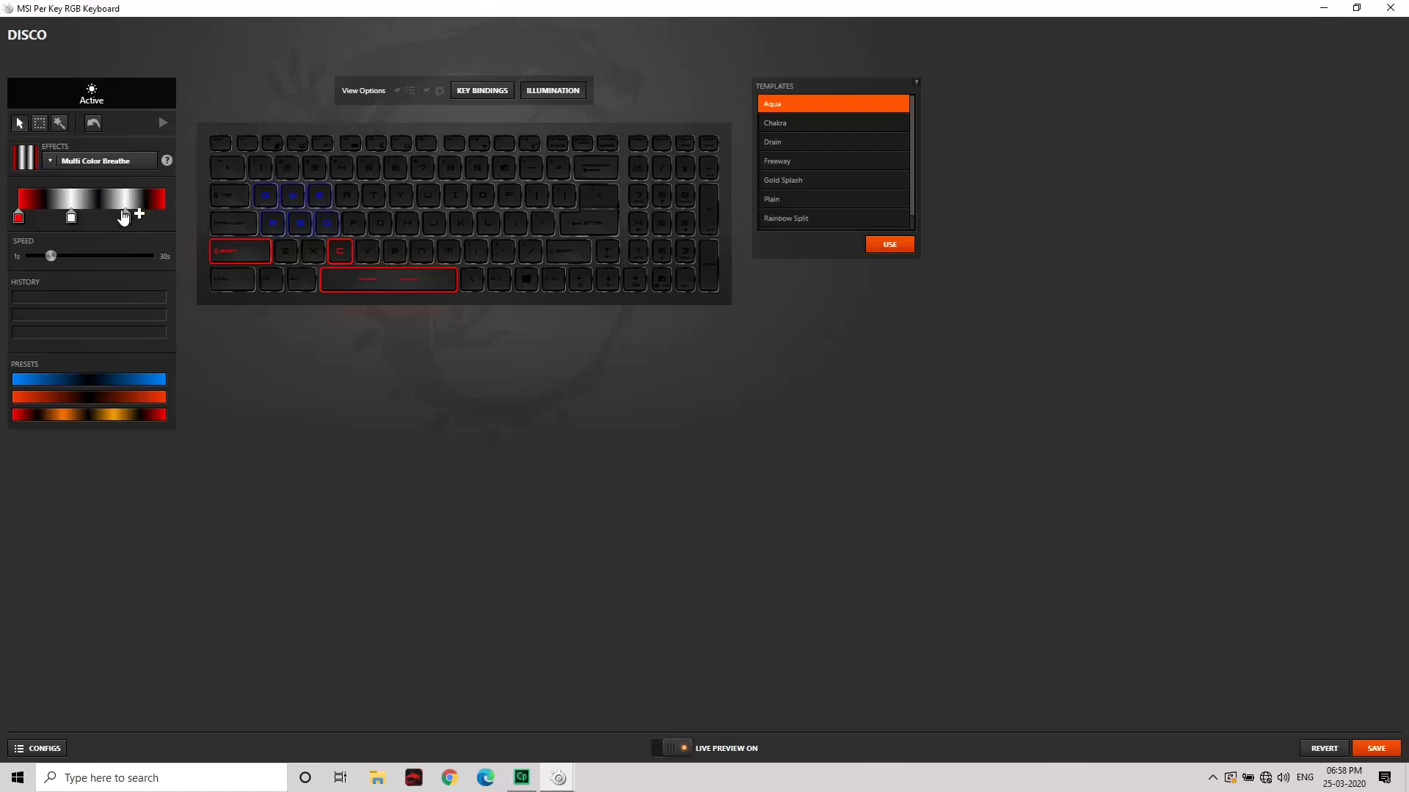
{"action": "left_click_drag", "start_coordinate": [123, 222], "coordinate": [119, 224]}
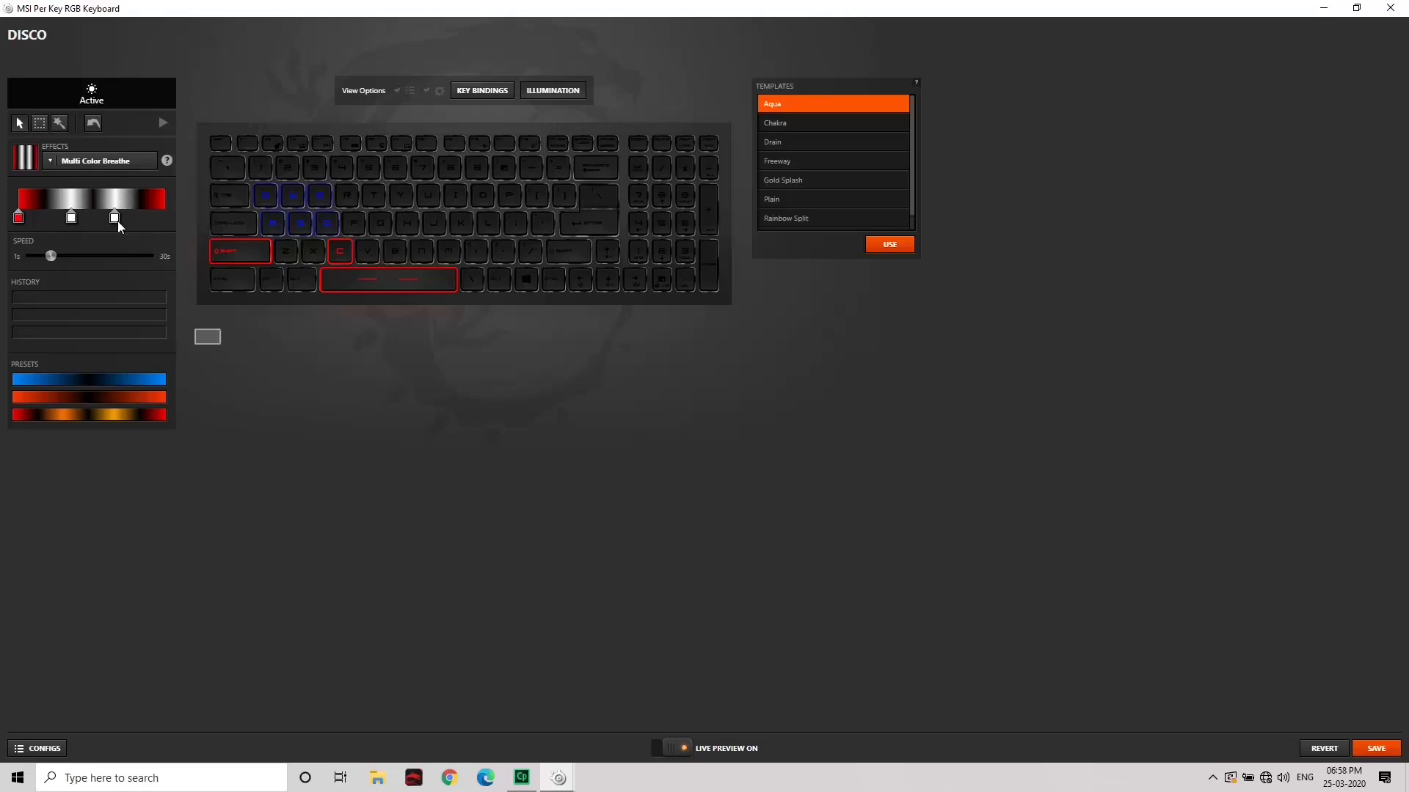
{"action": "left_click", "coordinate": [208, 338]}
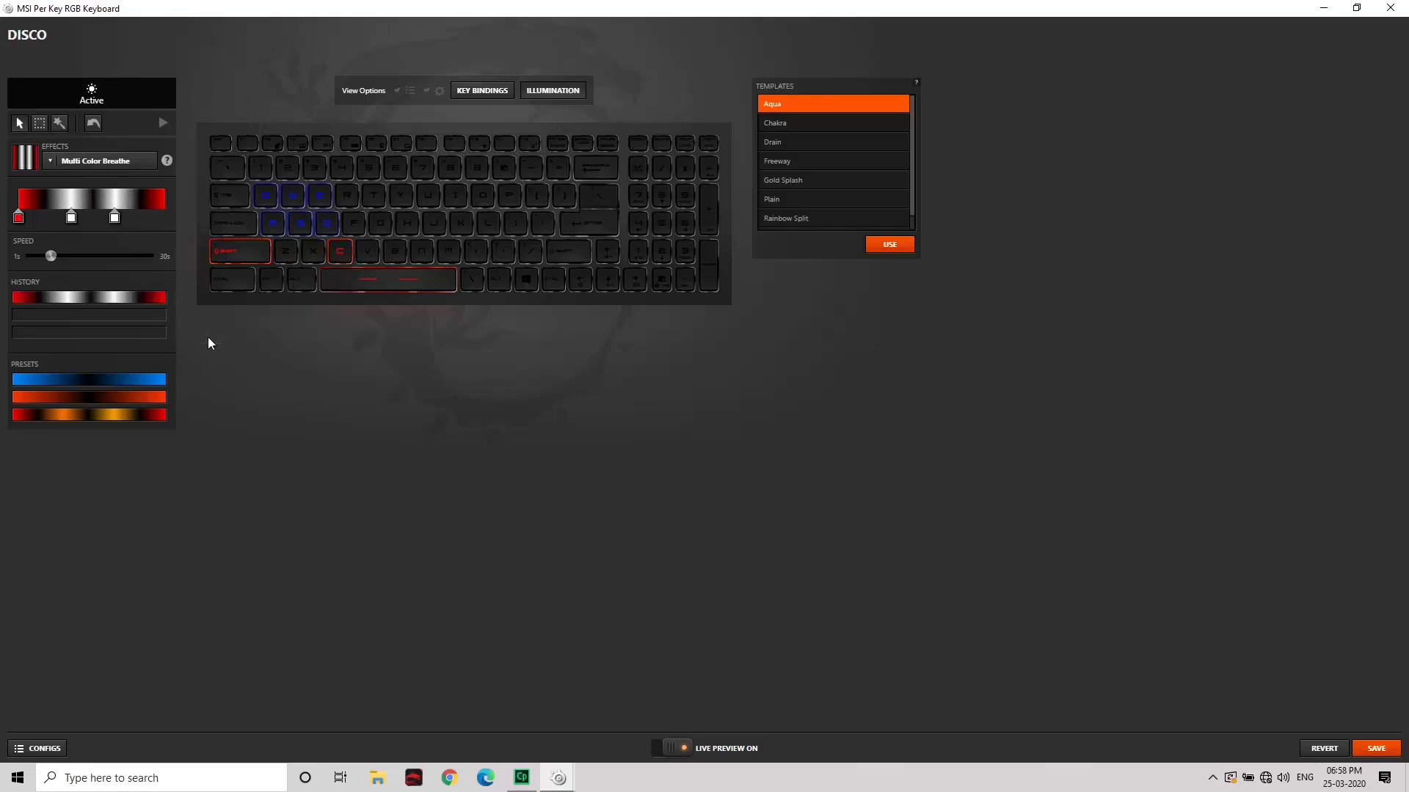
Step: Select the F and G keys together and apply the Reactive Key effect to them
{"action": "left_click", "coordinate": [356, 222]}
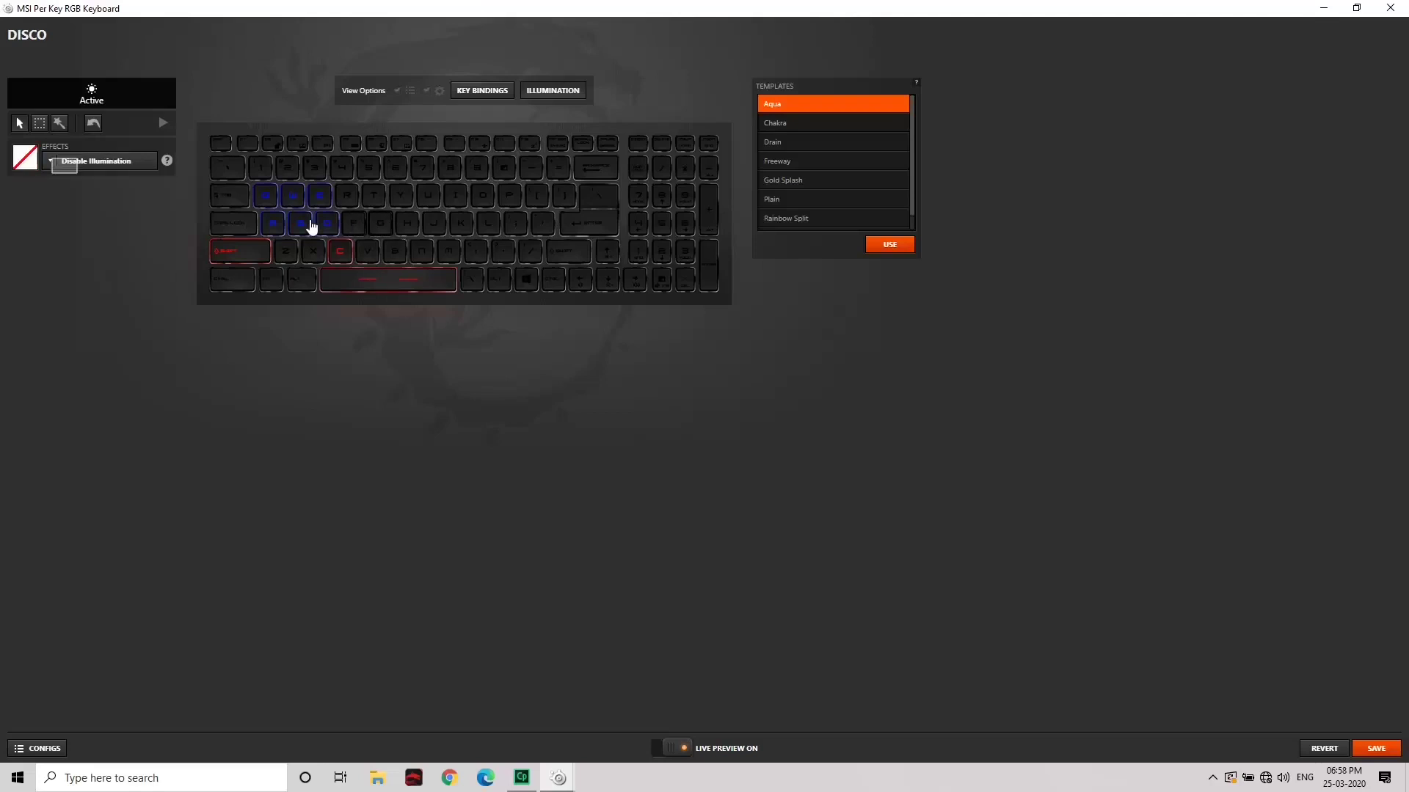
{"action": "left_click", "coordinate": [66, 170]}
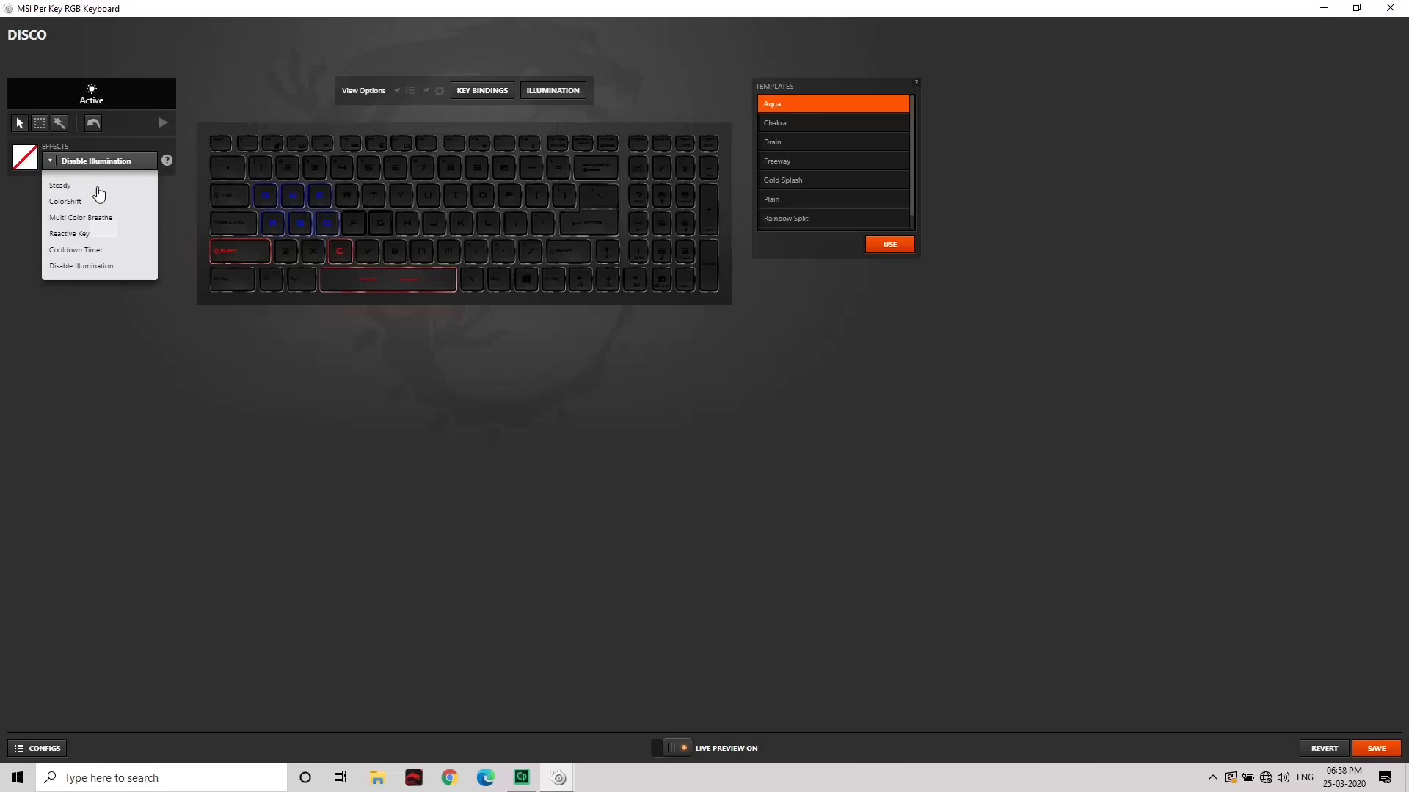
{"action": "left_click", "coordinate": [100, 233]}
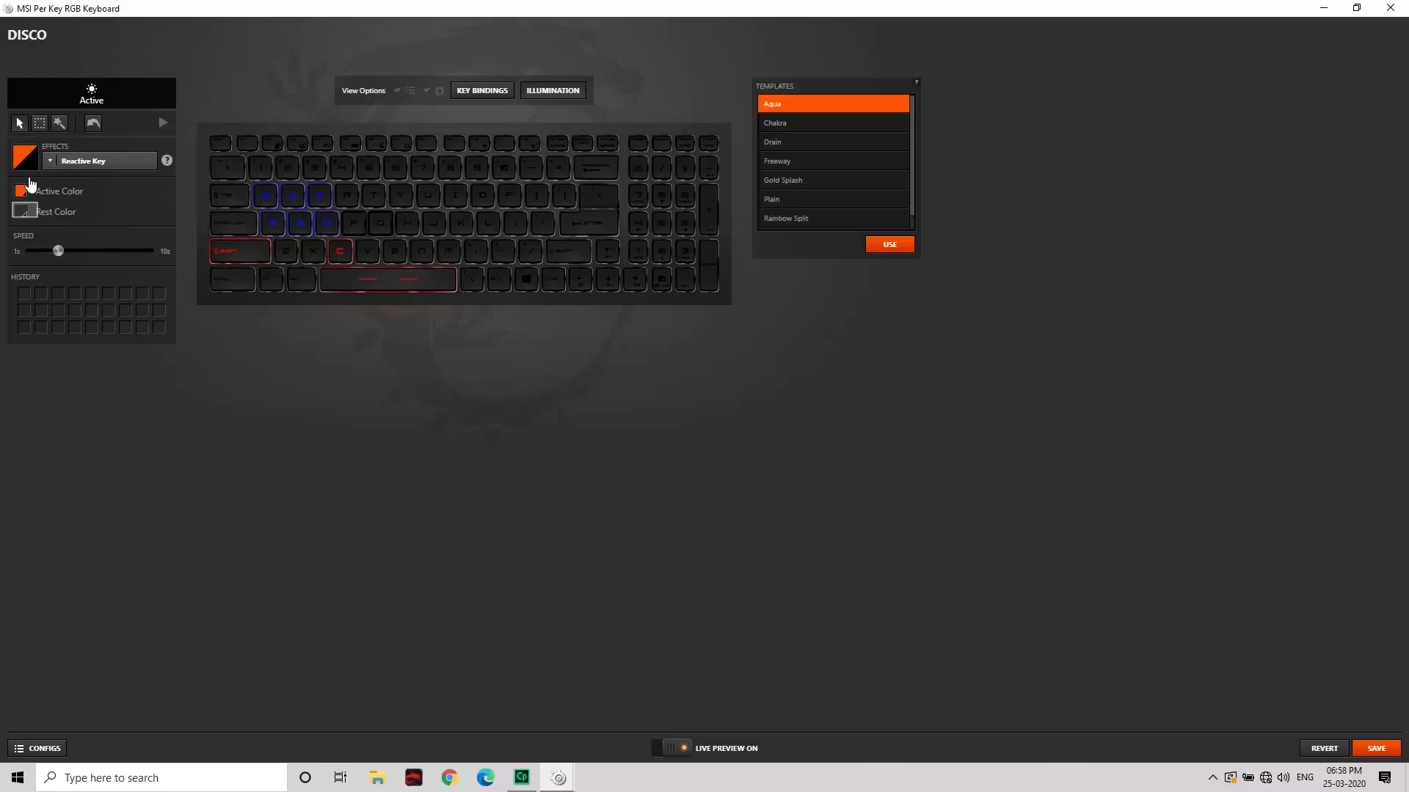
Step: Set the Reactive Key effect's rest color to magenta (R 251, G 0, B 255)
{"action": "left_click", "coordinate": [25, 211]}
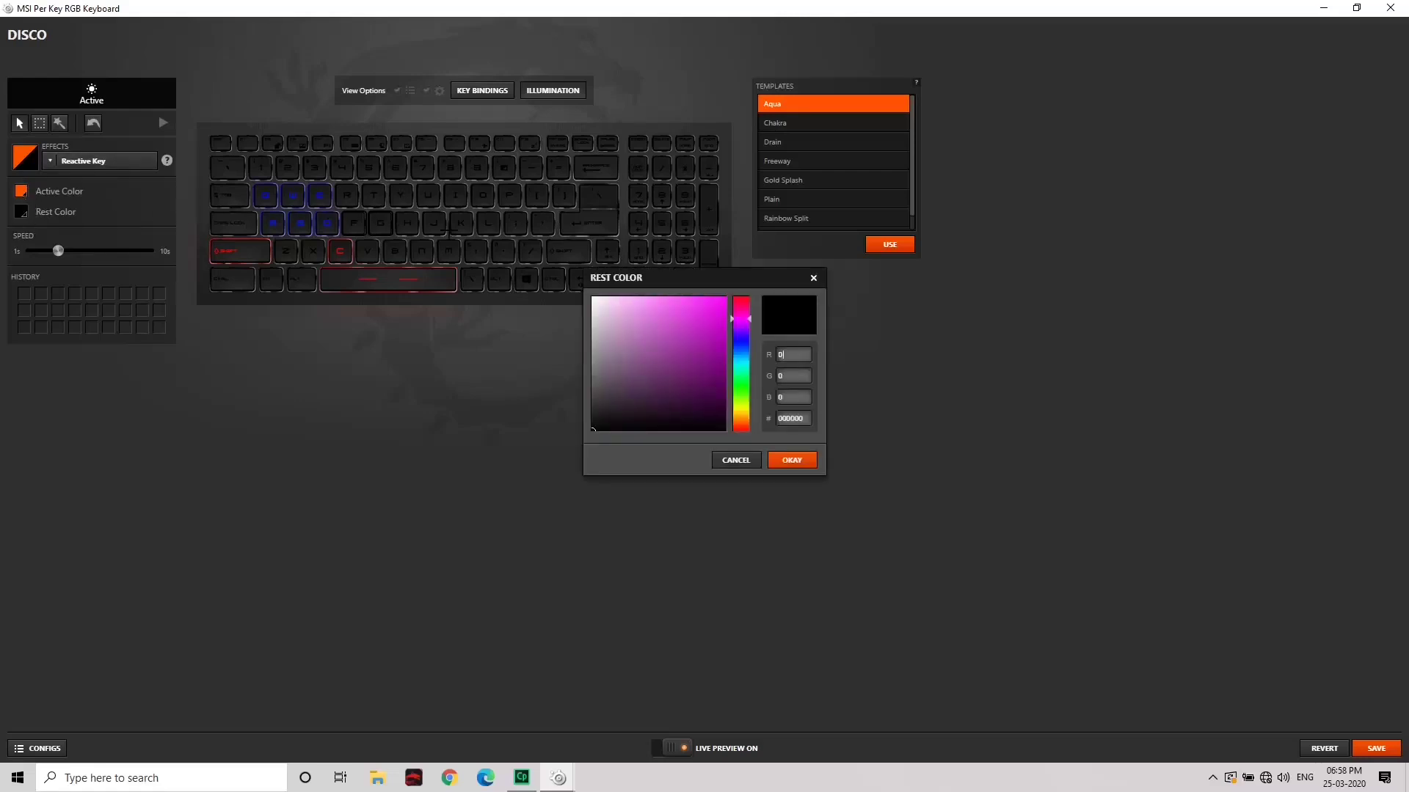
{"action": "left_click", "coordinate": [685, 325]}
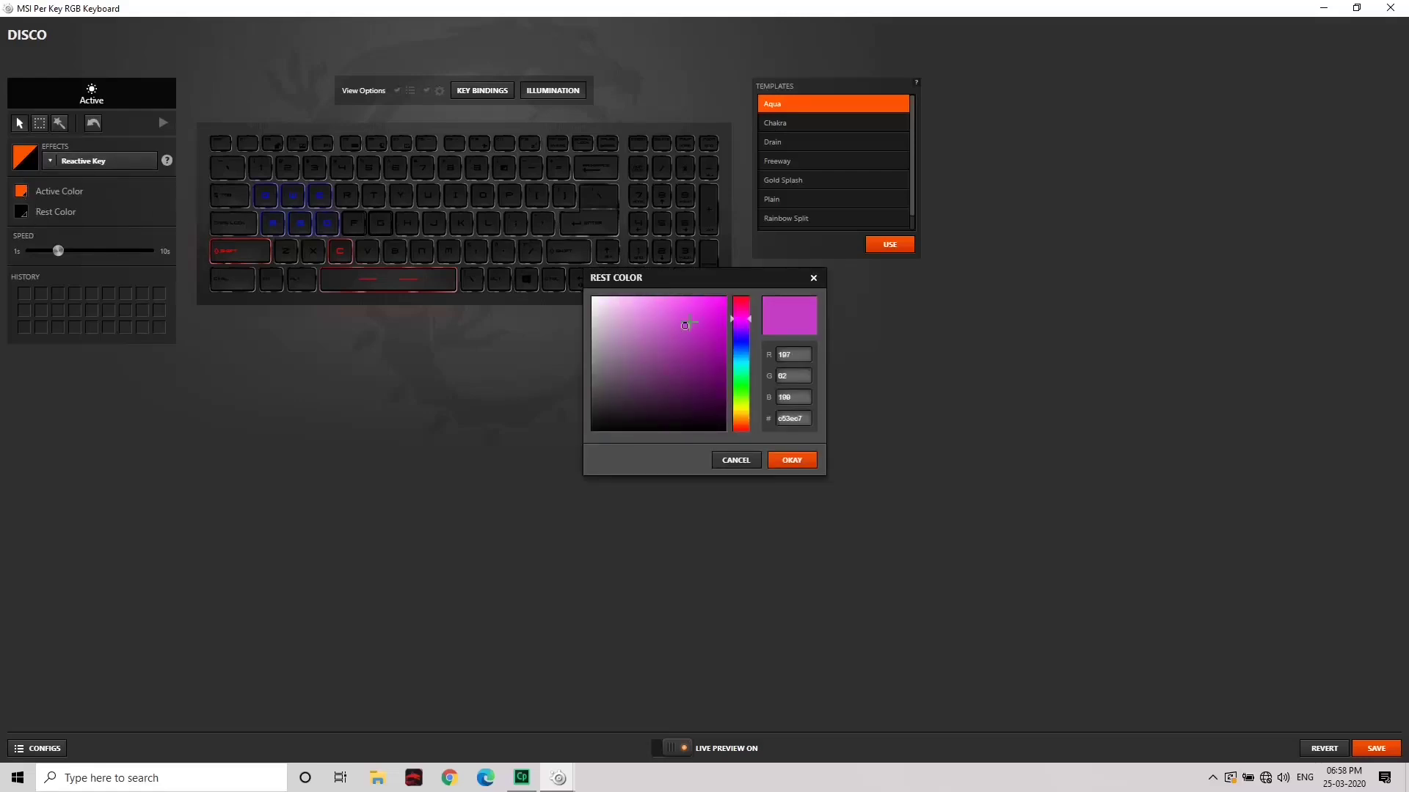
{"action": "left_click_drag", "start_coordinate": [686, 325], "coordinate": [727, 297]}
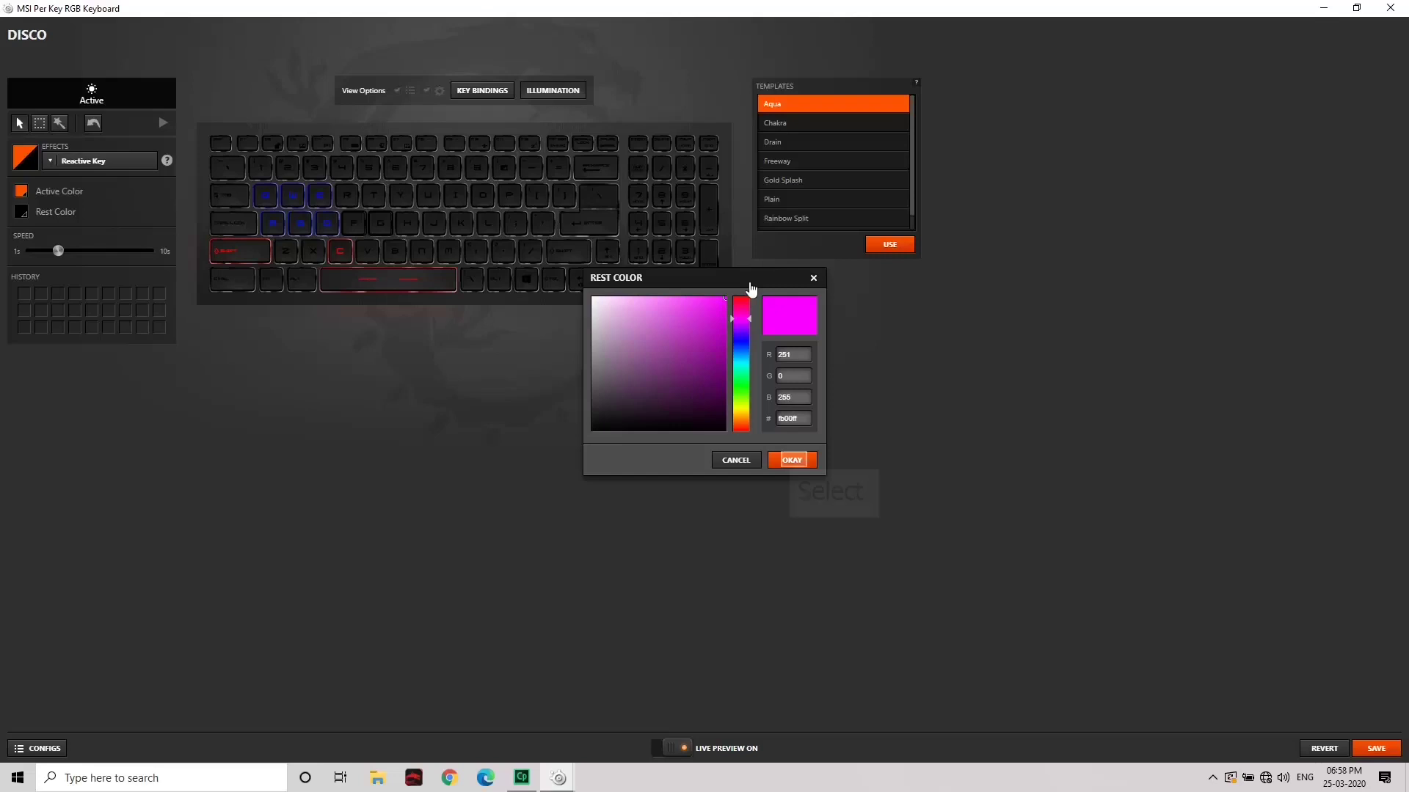
{"action": "left_click", "coordinate": [792, 460]}
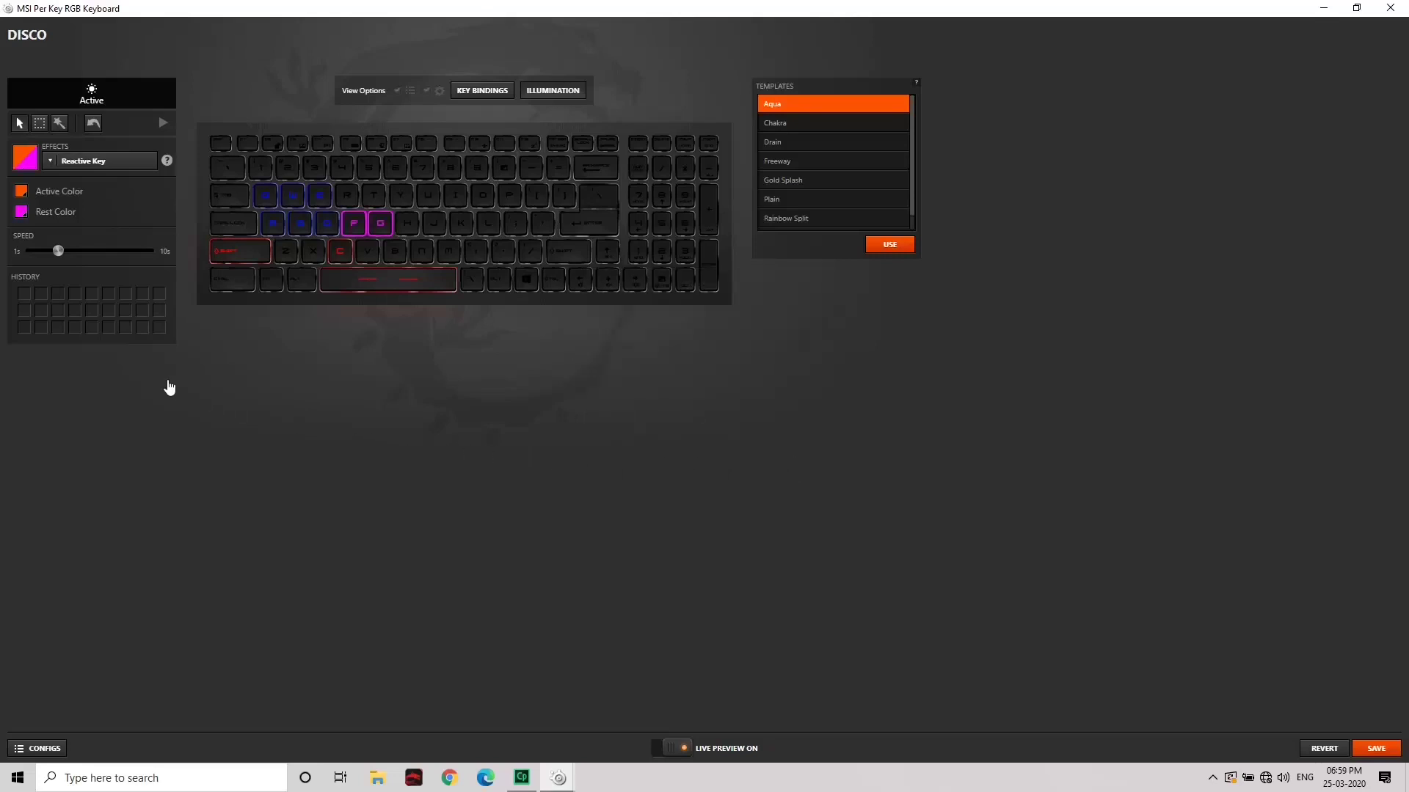
Step: Set the Reactive Key speed to about midway between 1 s and 10 s and deselect the keys
{"action": "left_click_drag", "start_coordinate": [58, 251], "coordinate": [2, 250]}
{"action": "left_click_drag", "start_coordinate": [34, 251], "coordinate": [96, 269]}
{"action": "left_click", "coordinate": [49, 167]}
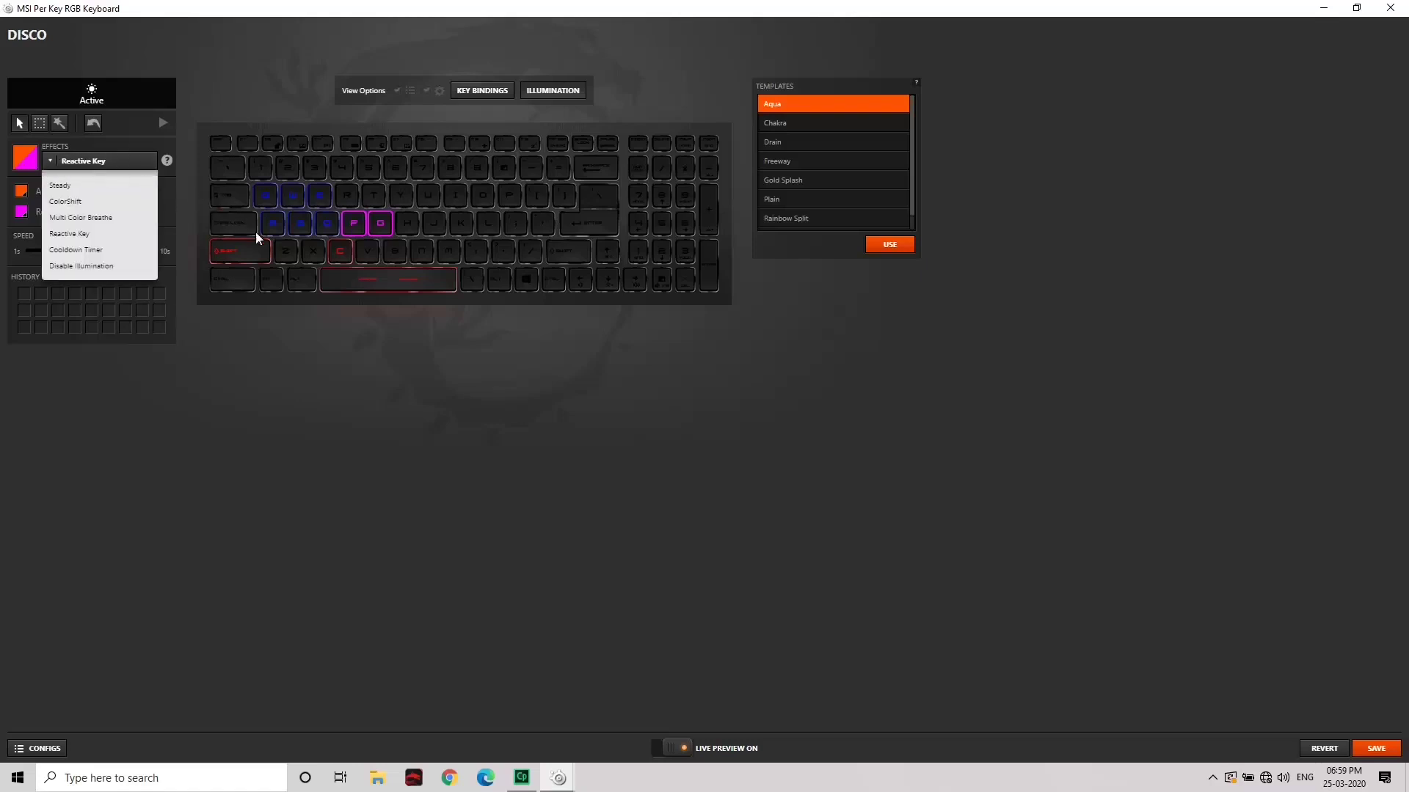
{"action": "left_click", "coordinate": [320, 409]}
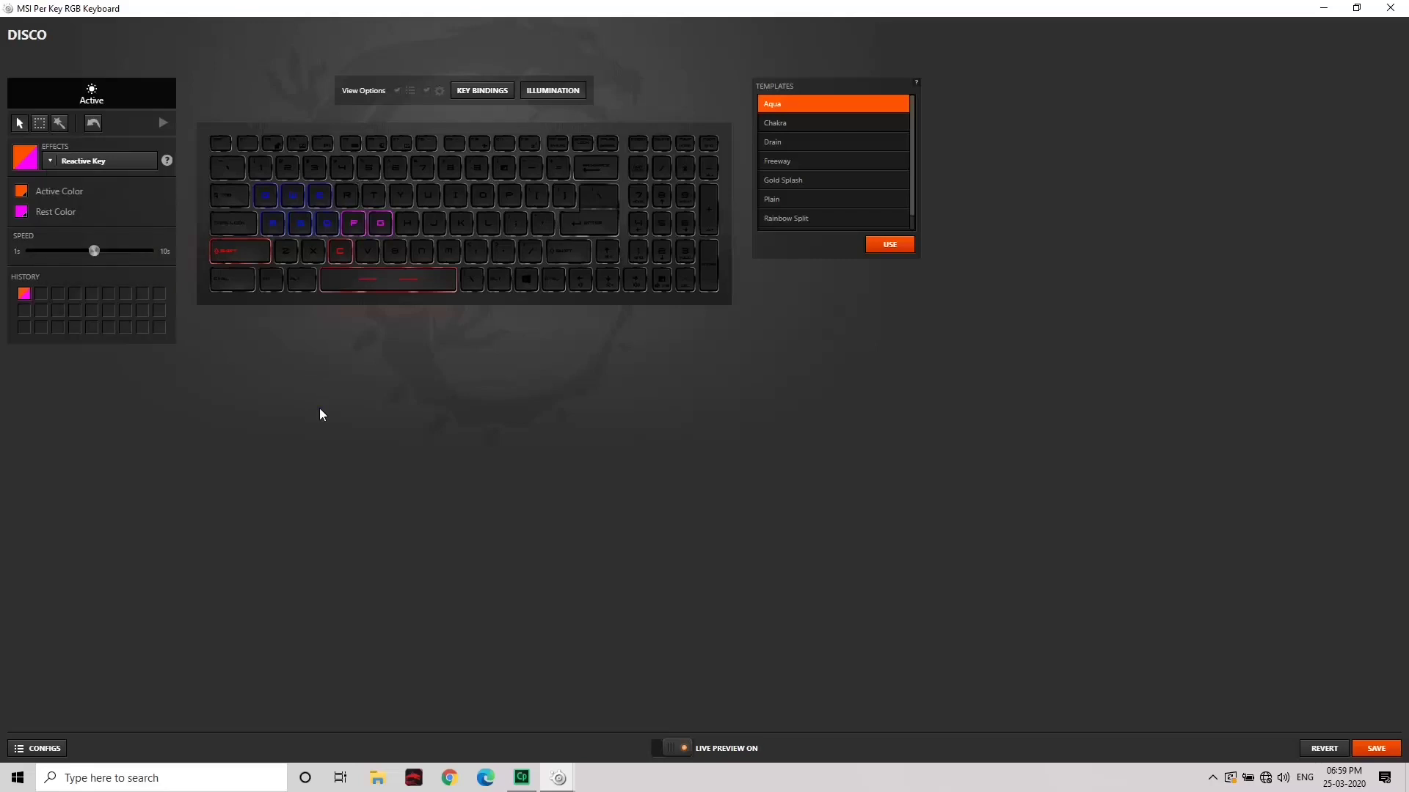
Step: Select the number keys 1 to 0 and the R key together and apply the Cooldown Timer effect to them
{"action": "left_click", "coordinate": [349, 201]}
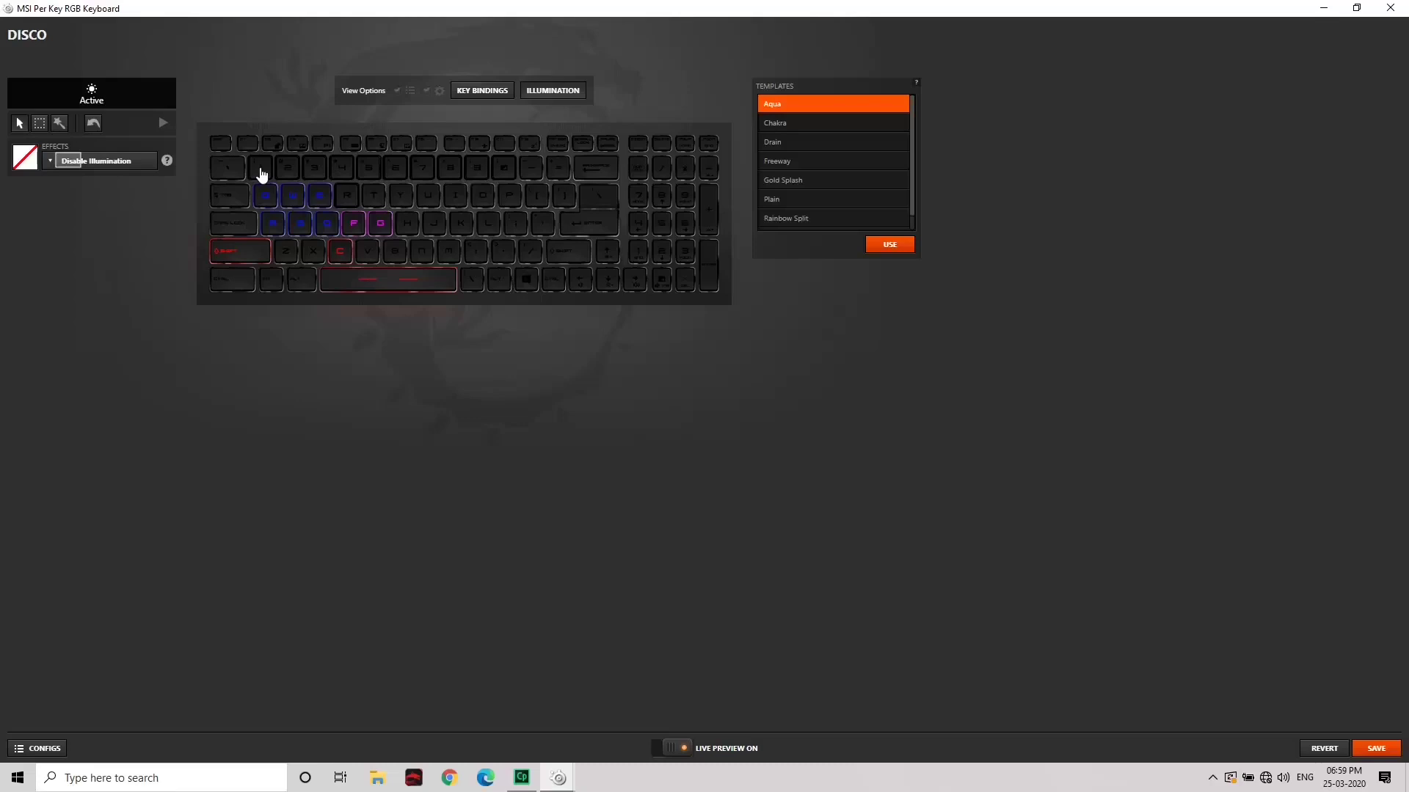
{"action": "left_click", "coordinate": [69, 165]}
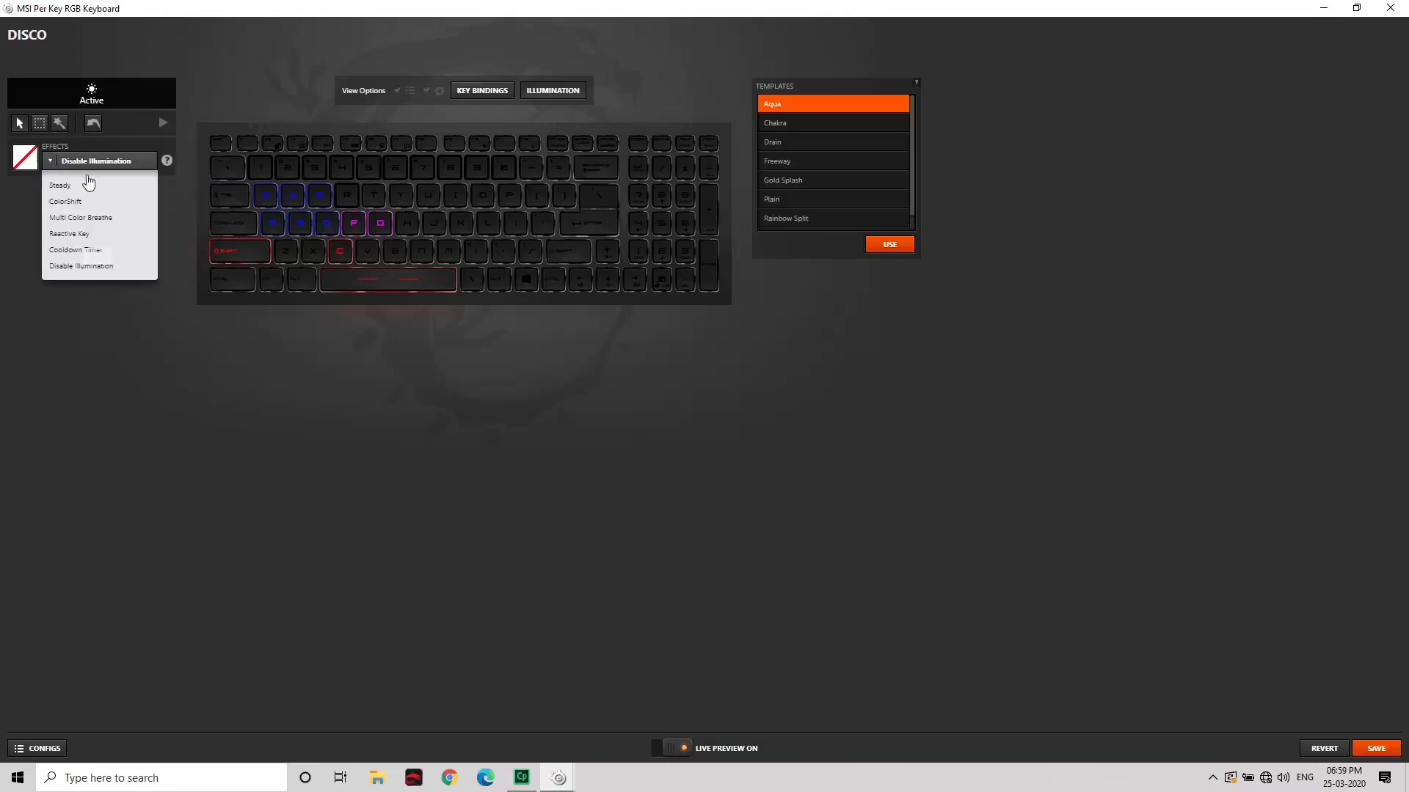
{"action": "left_click", "coordinate": [99, 252]}
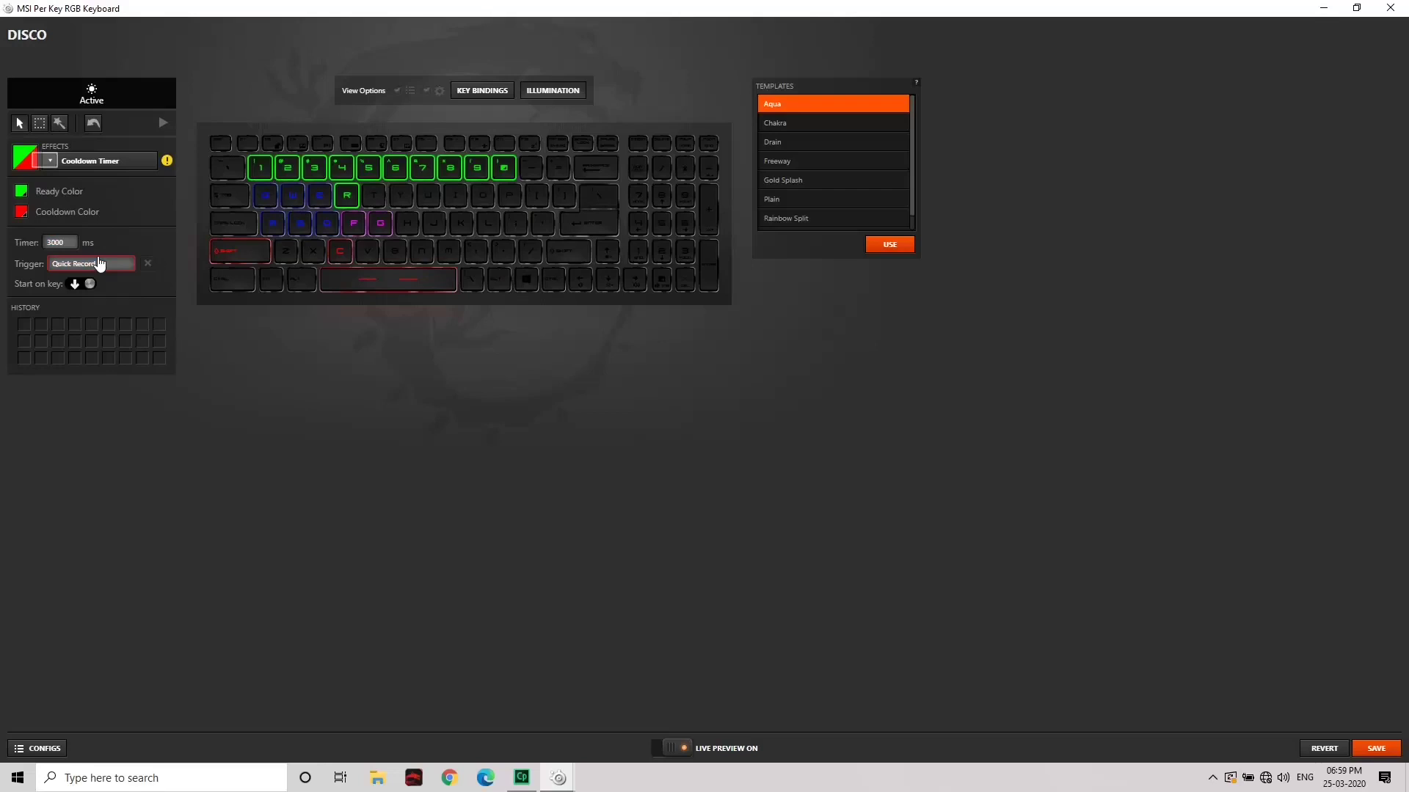
{"action": "left_click", "coordinate": [49, 162]}
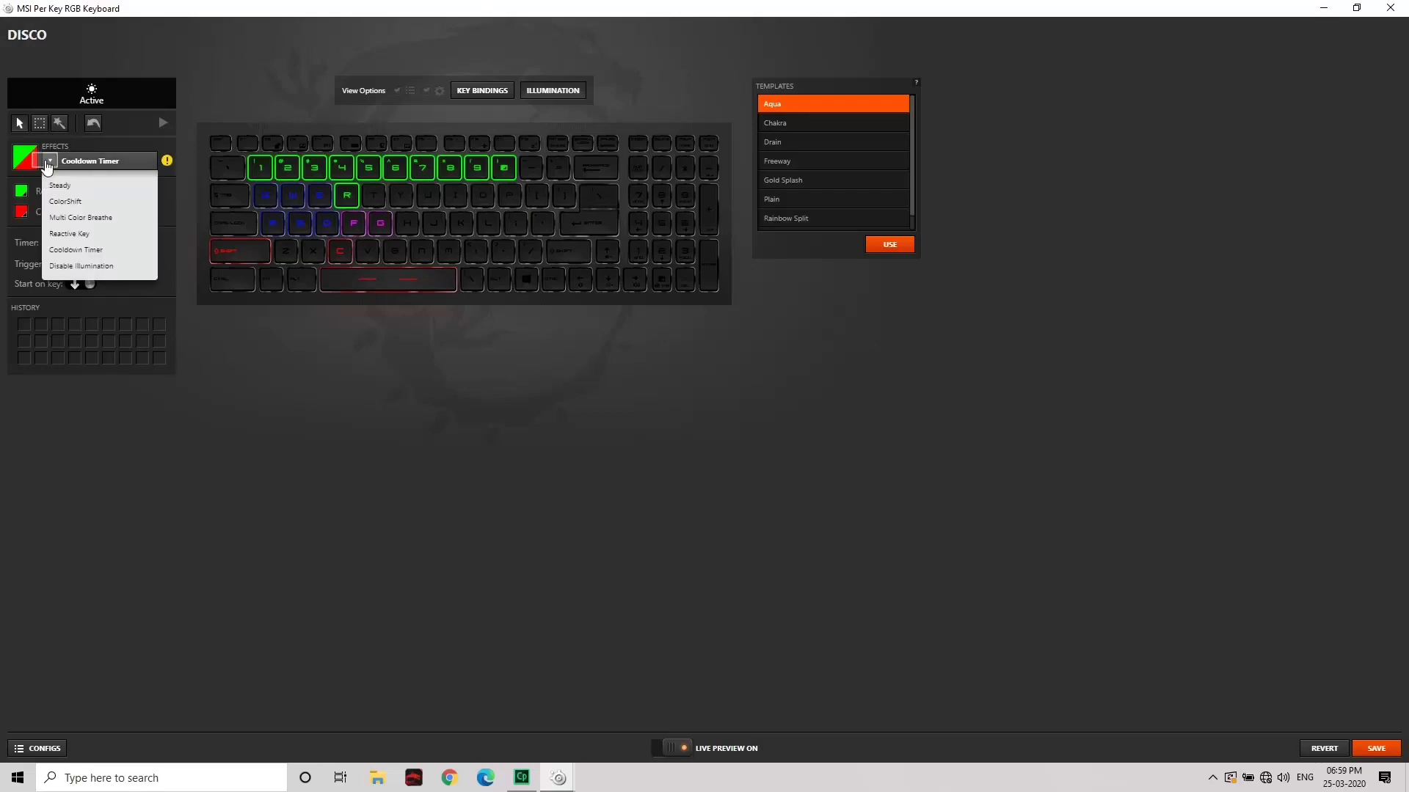
{"action": "left_click", "coordinate": [48, 164]}
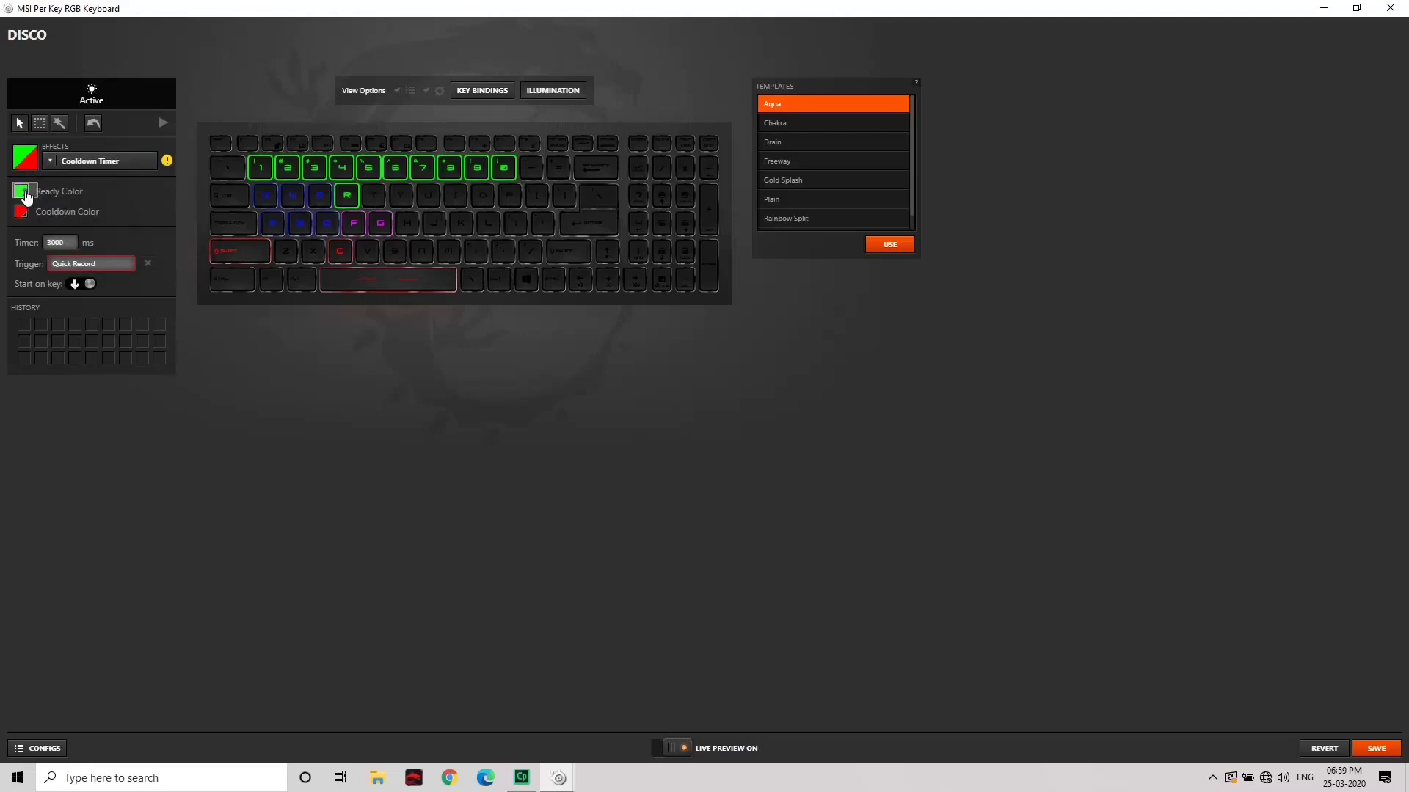
Step: Set the Cooldown Timer's ready color to green (R 4, G 255, B 0)
{"action": "left_click", "coordinate": [21, 191]}
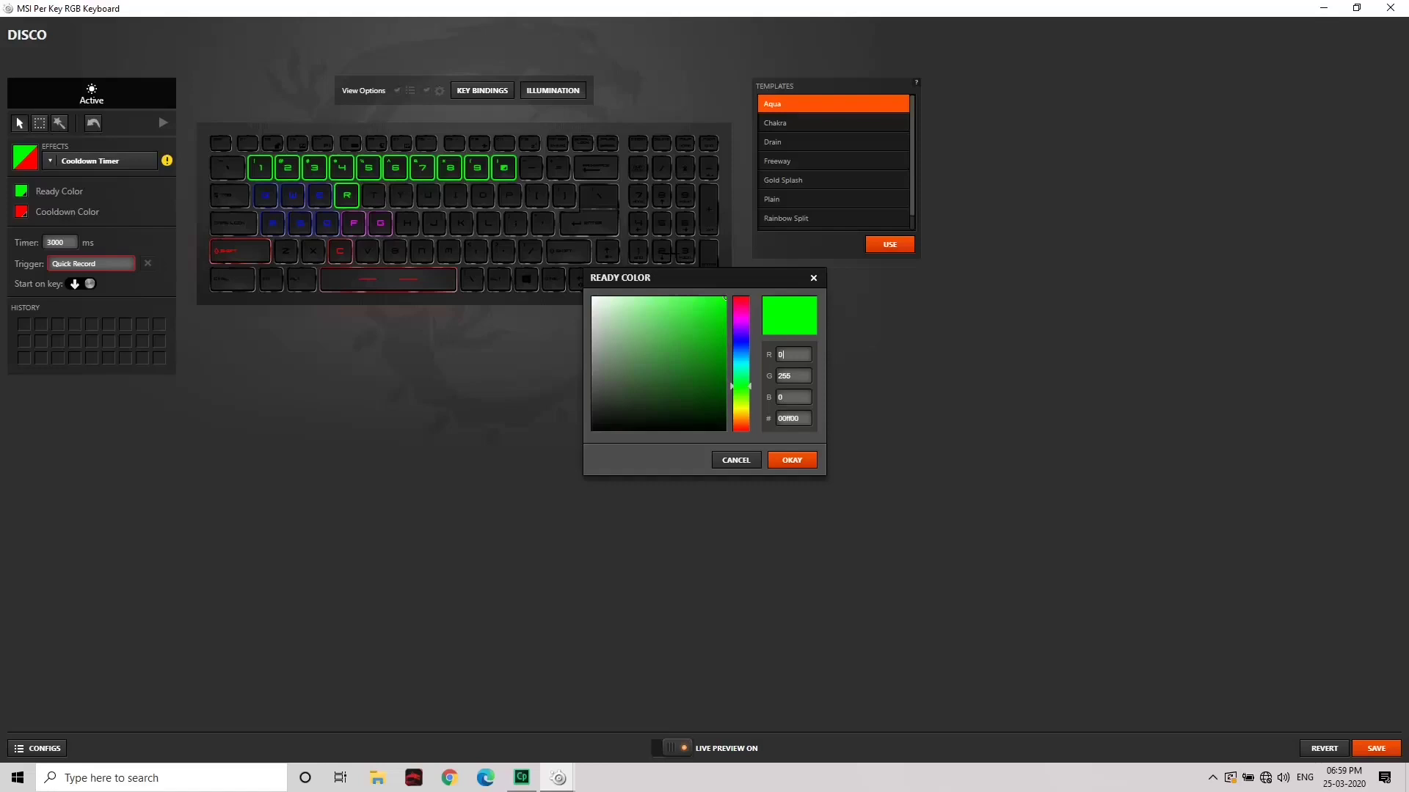
{"action": "left_click_drag", "start_coordinate": [716, 303], "coordinate": [725, 296]}
{"action": "key", "text": "Tab"}
{"action": "left_click", "coordinate": [791, 460]}
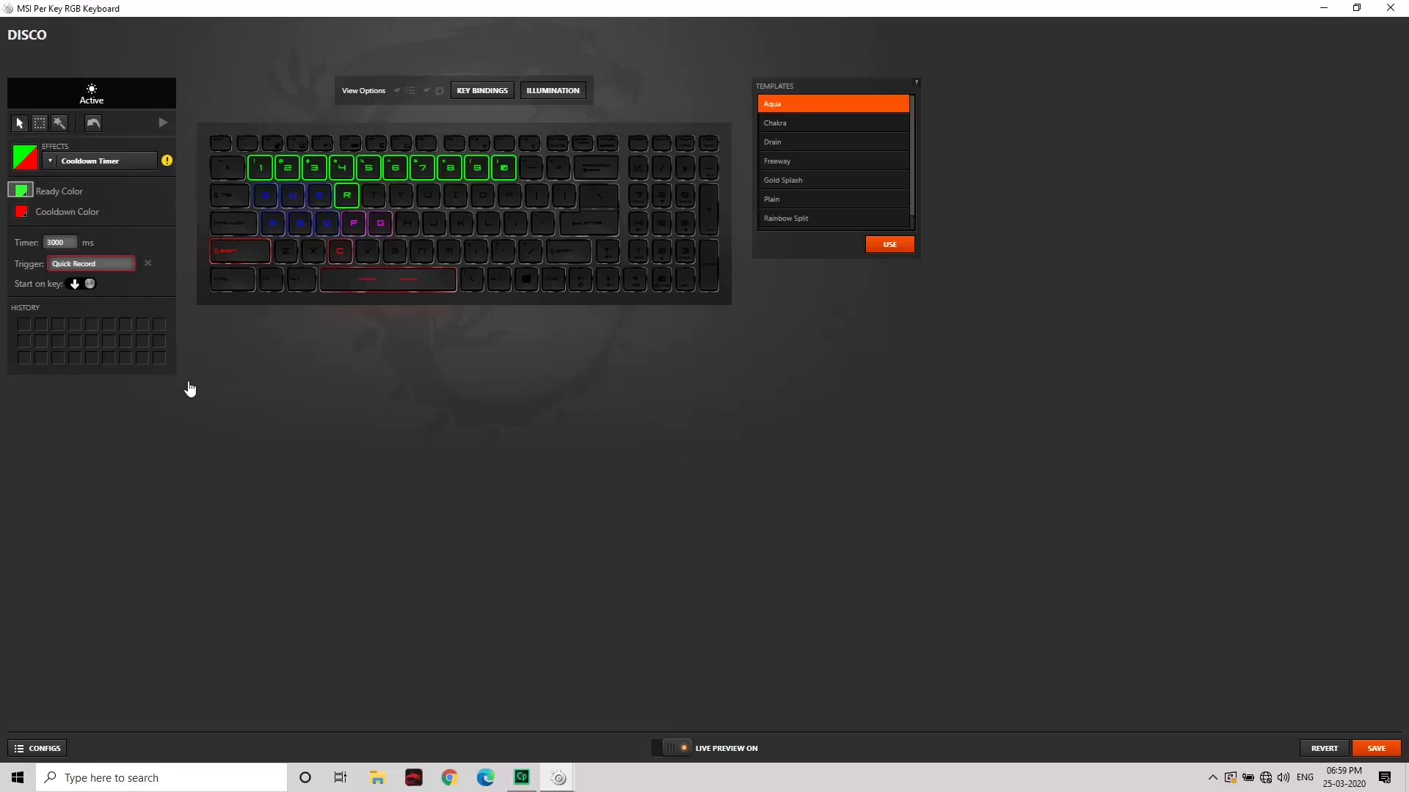
Step: Set the Cooldown Timer's ready color to white (R 255, G 255, B 255) and keep its cooldown color red (R 255, G 0, B 0)
{"action": "left_click", "coordinate": [21, 191]}
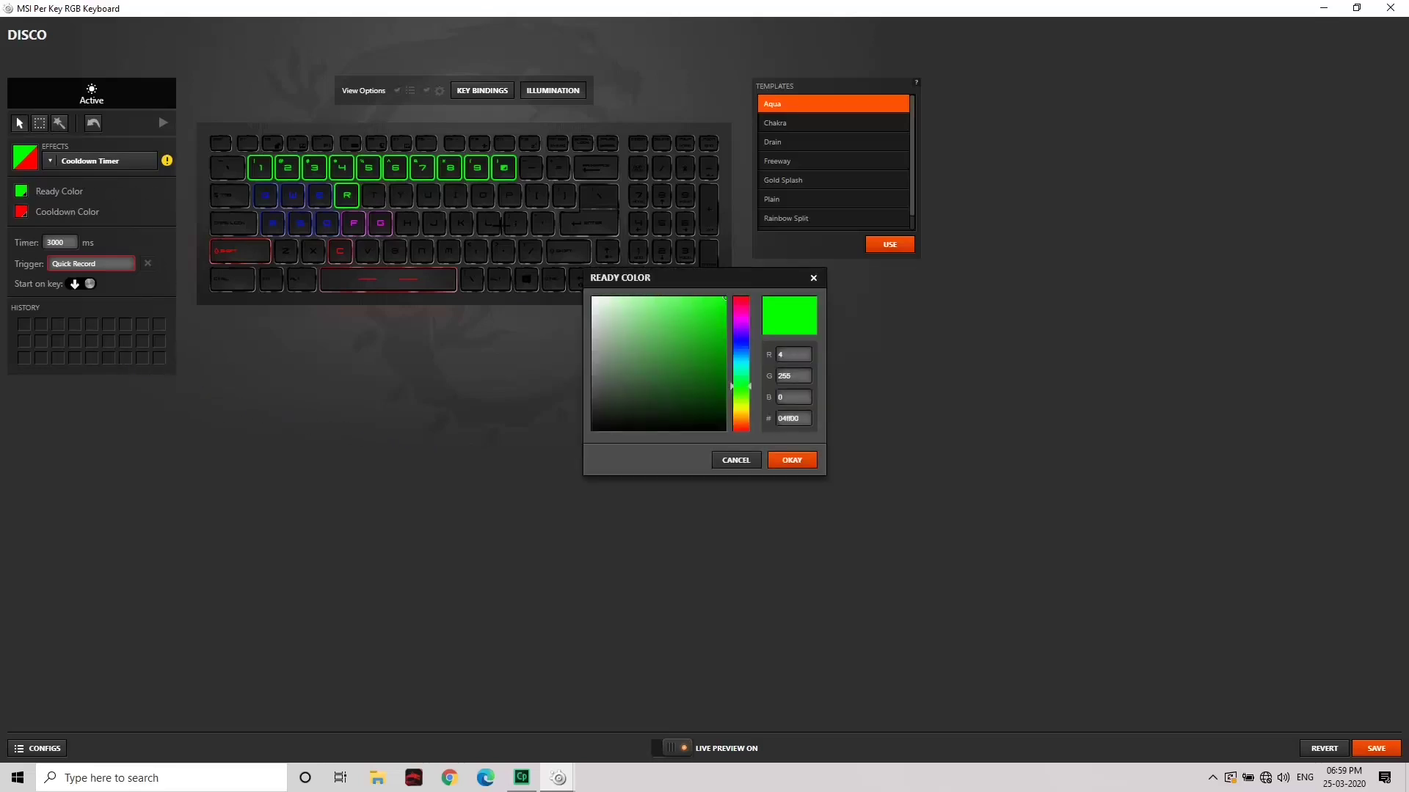
{"action": "left_click_drag", "start_coordinate": [629, 304], "coordinate": [572, 279]}
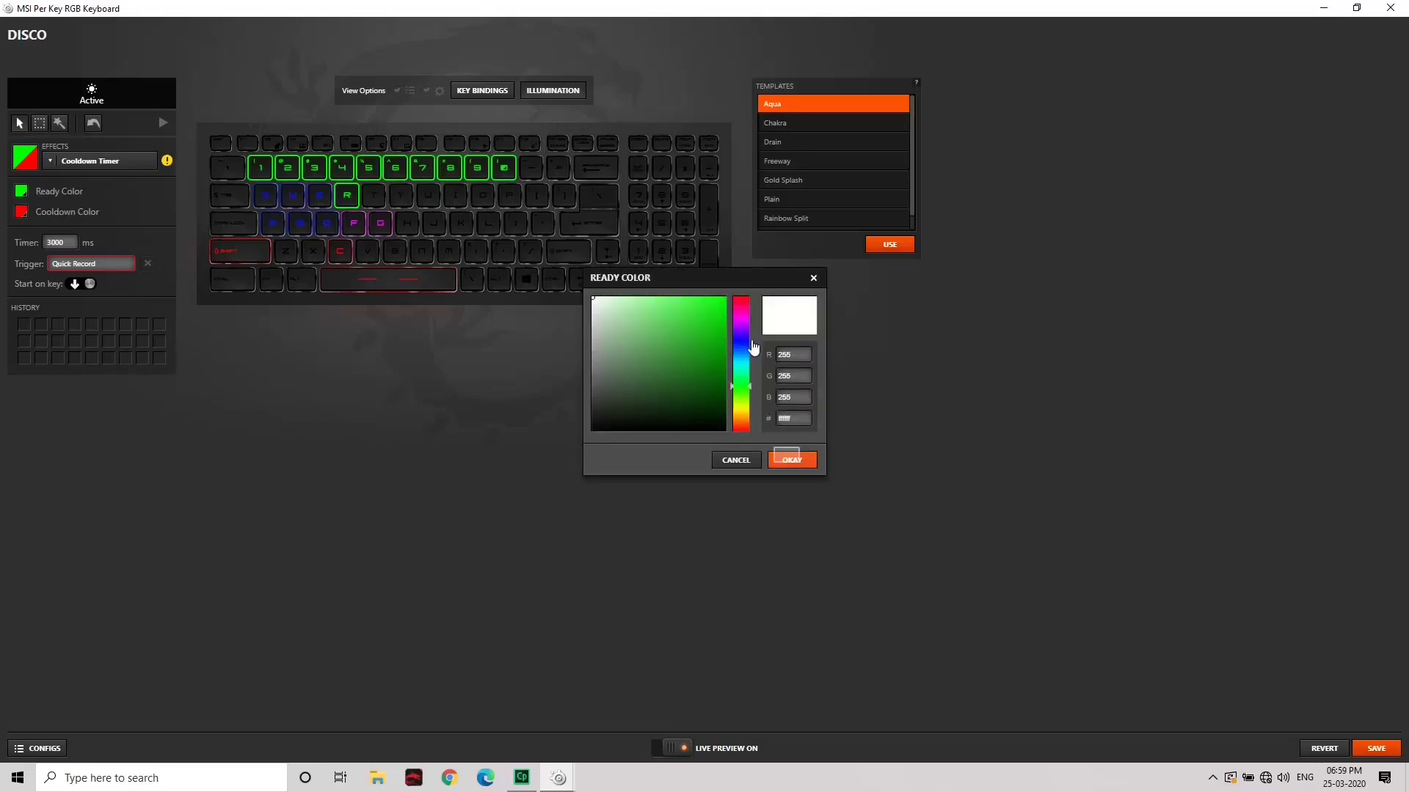
{"action": "left_click", "coordinate": [788, 458]}
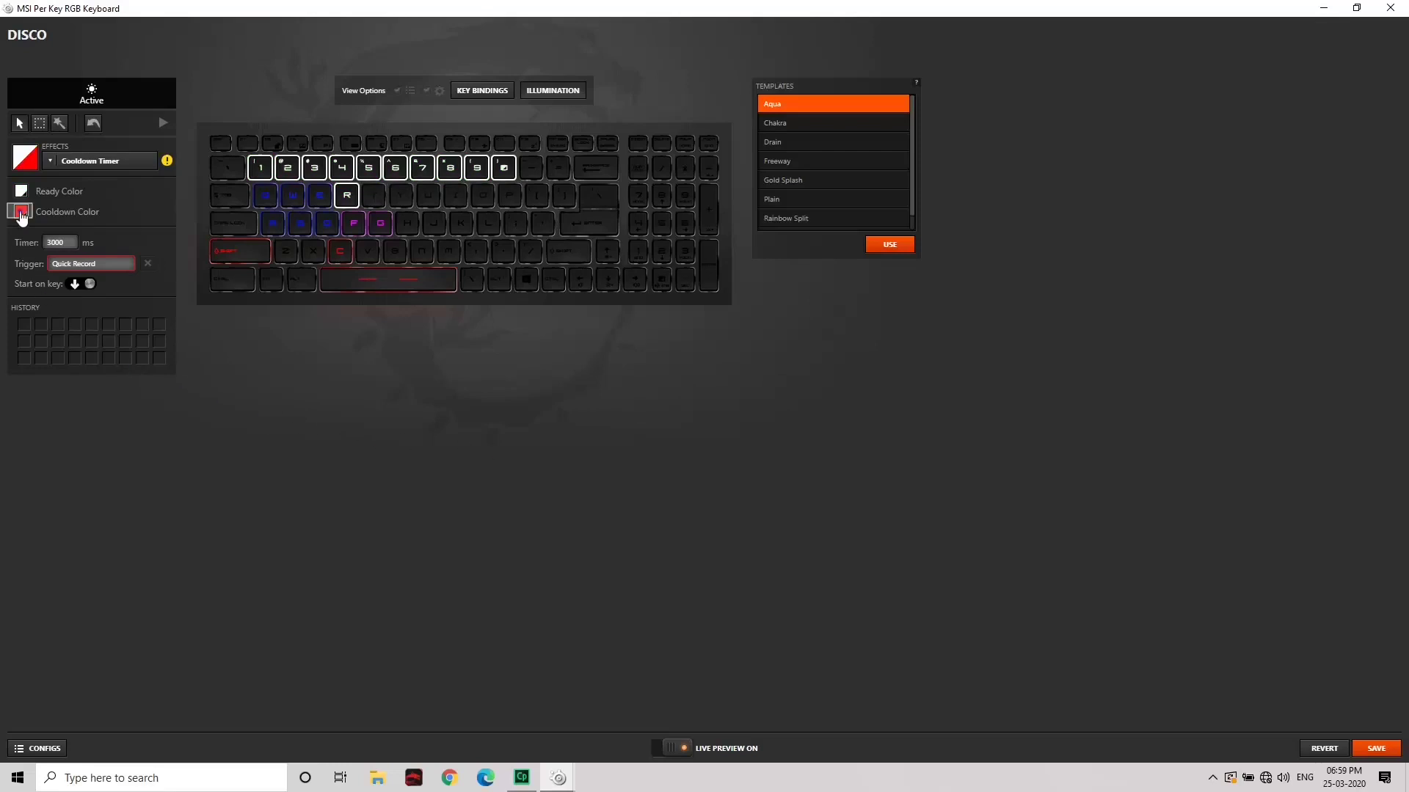
{"action": "left_click", "coordinate": [21, 211]}
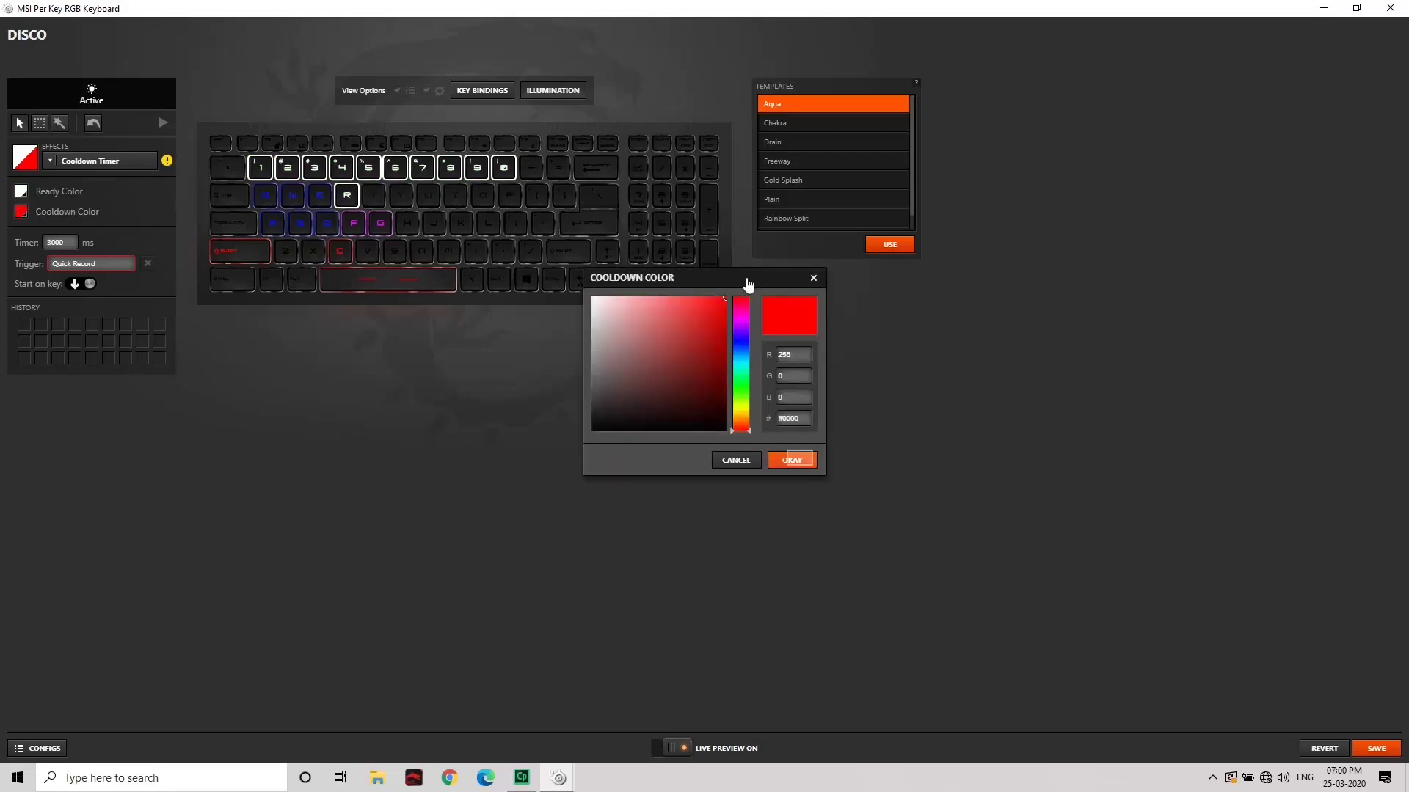
{"action": "left_click", "coordinate": [791, 460]}
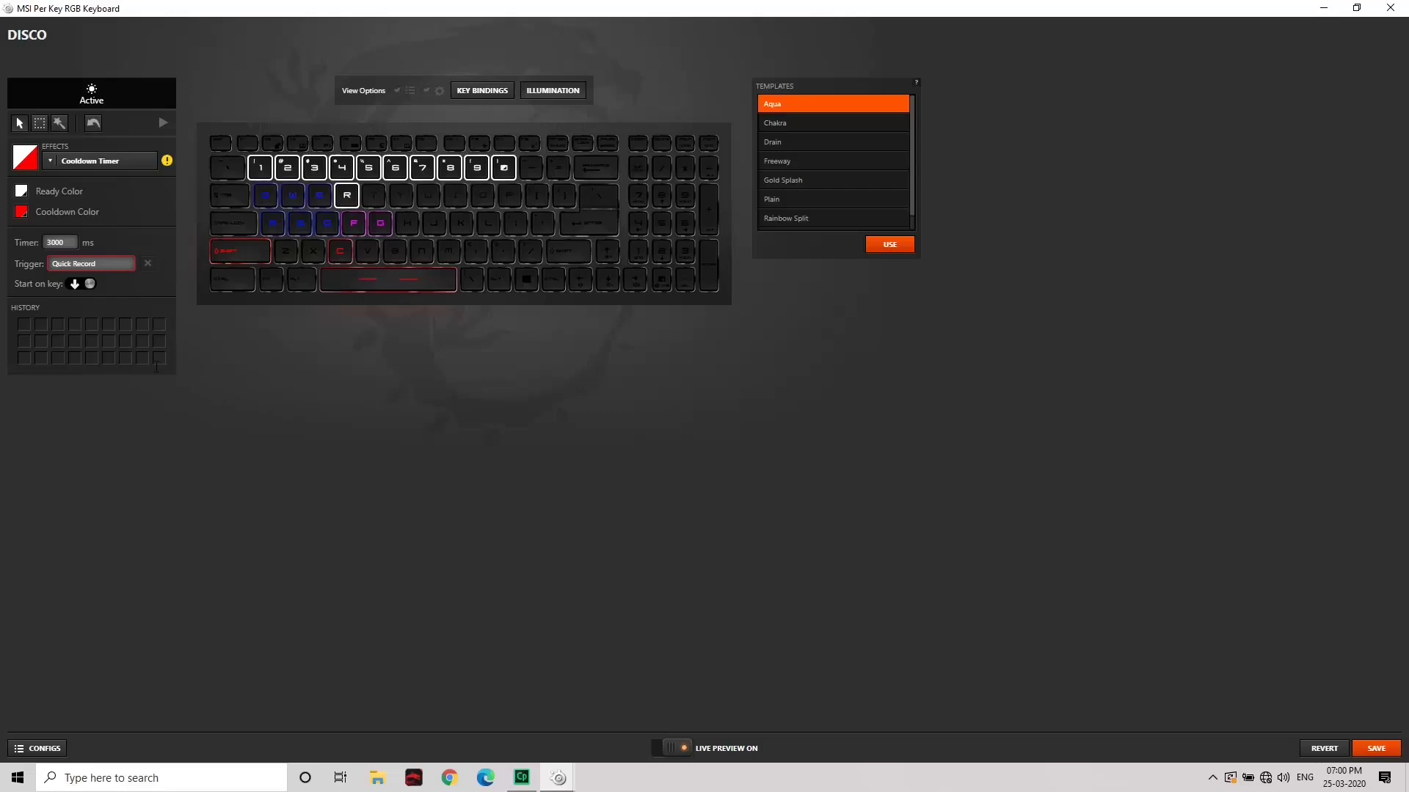
Step: Try to set the Cooldown Timer's duration to 1000 ms and deselect the keys
{"action": "double_click", "coordinate": [71, 242]}
{"action": "type", "text": "1000"}
{"action": "left_click", "coordinate": [137, 243]}
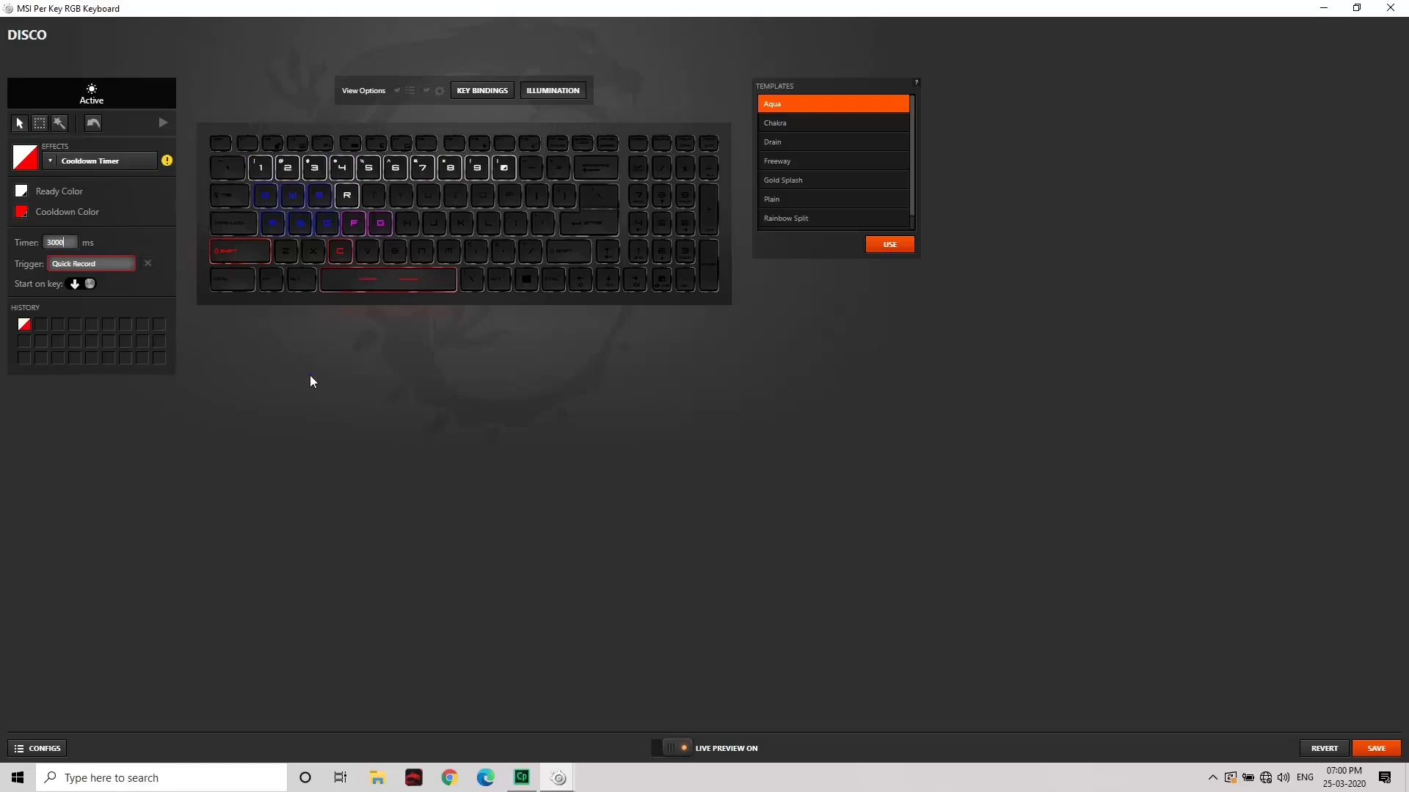
Step: Save the changes made to the DISCO configuration
{"action": "left_click", "coordinate": [170, 161]}
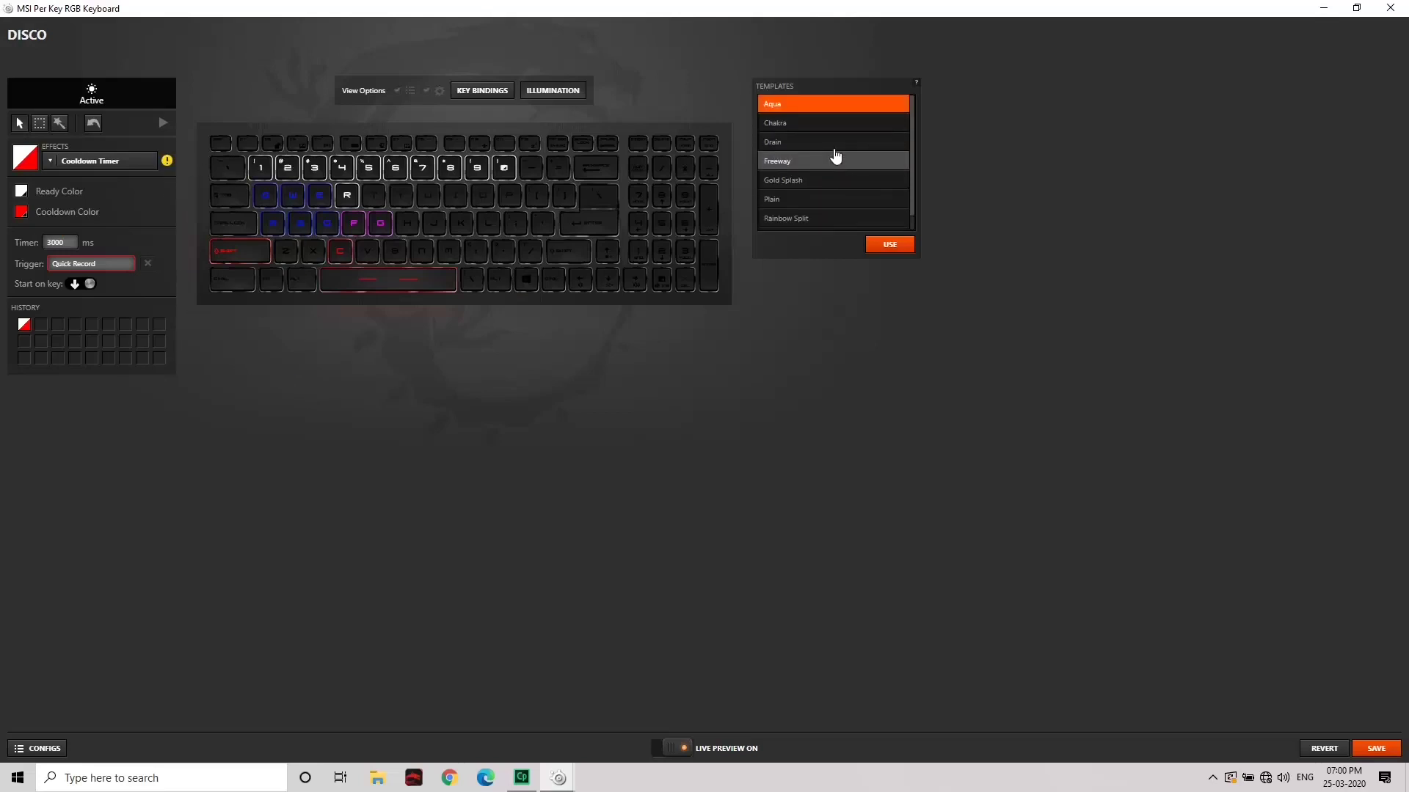
{"action": "left_click", "coordinate": [1376, 748]}
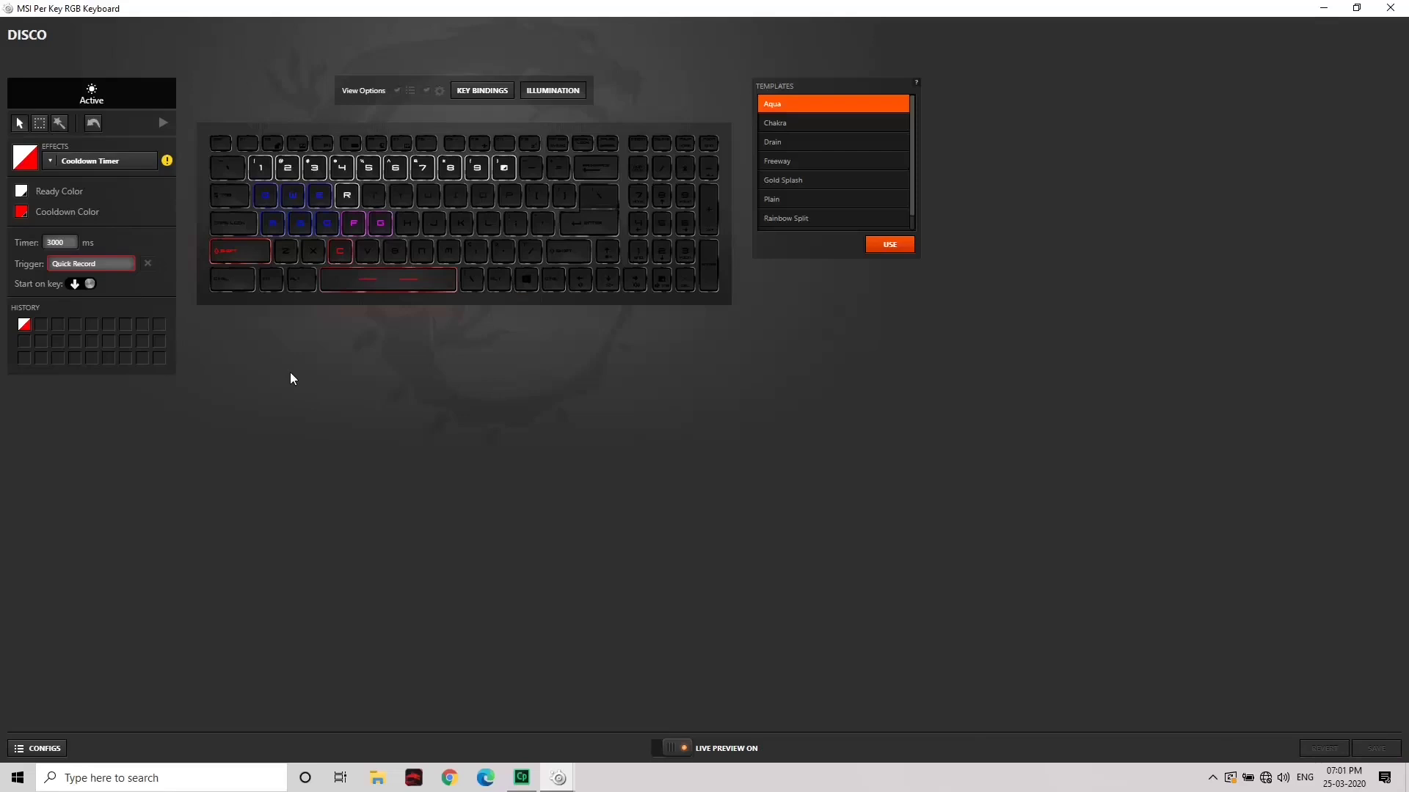
Step: Set the Cooldown Timer of number keys 1 to 0 to 1000 ms, and save DISCO with the configurations list open
{"action": "left_click", "coordinate": [504, 170]}
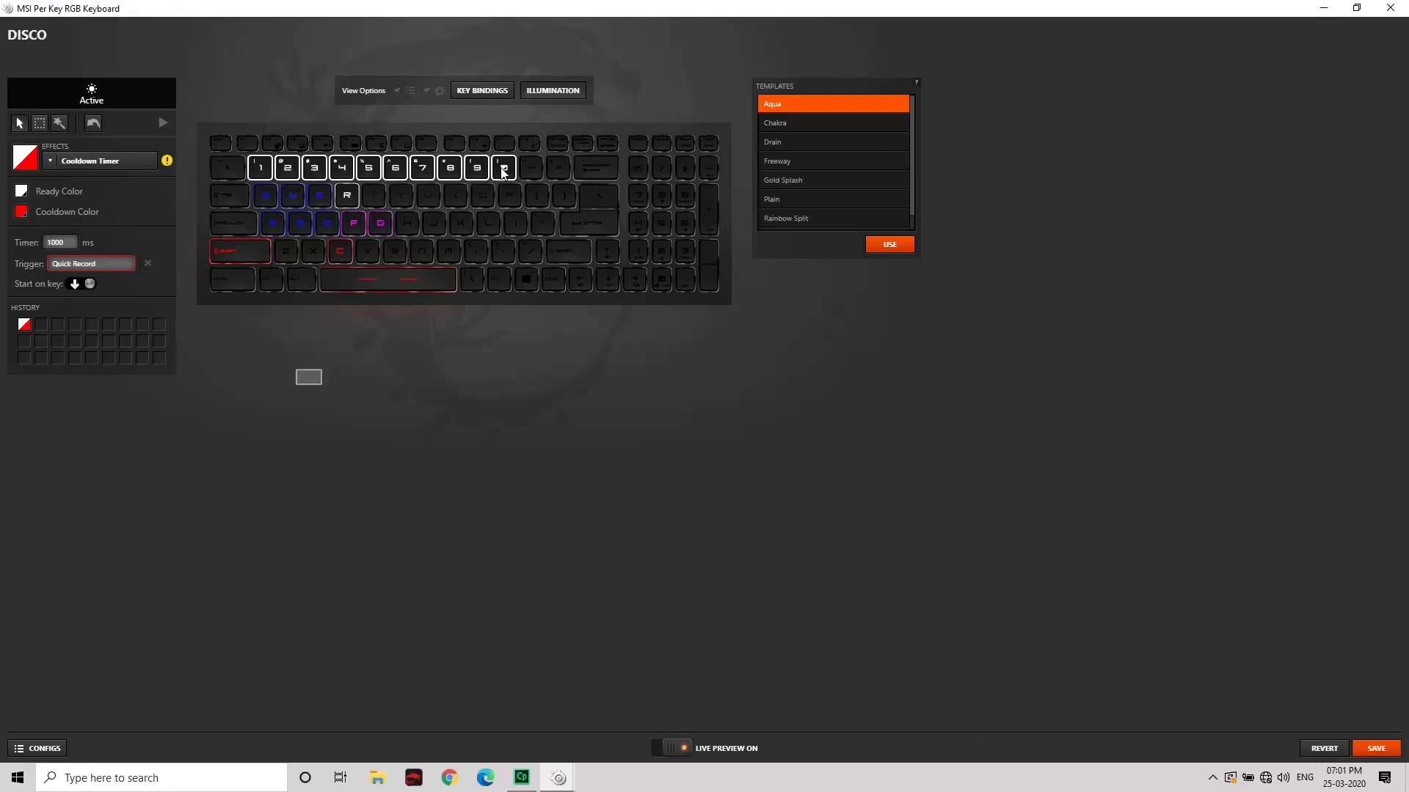
{"action": "left_click", "coordinate": [310, 377]}
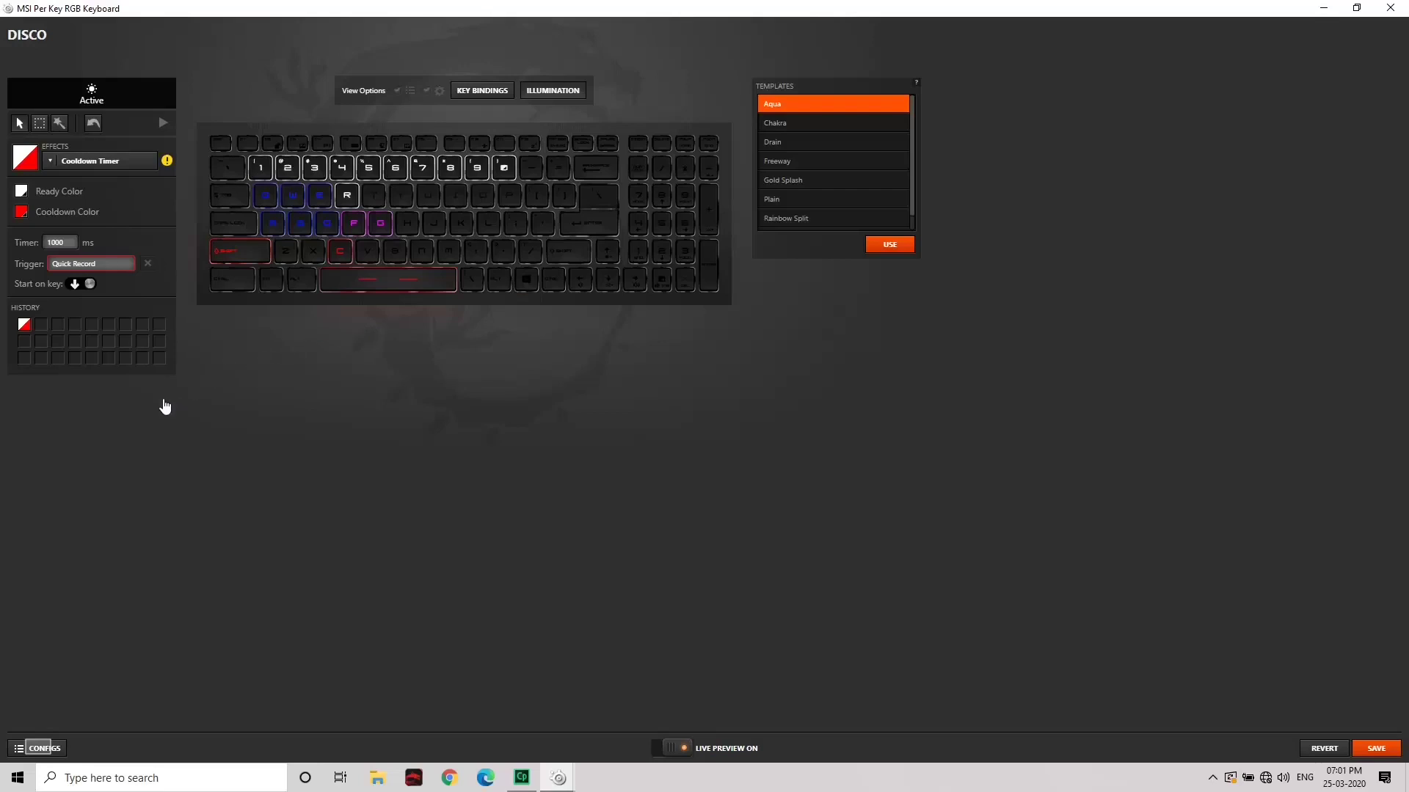
{"action": "left_click", "coordinate": [38, 748]}
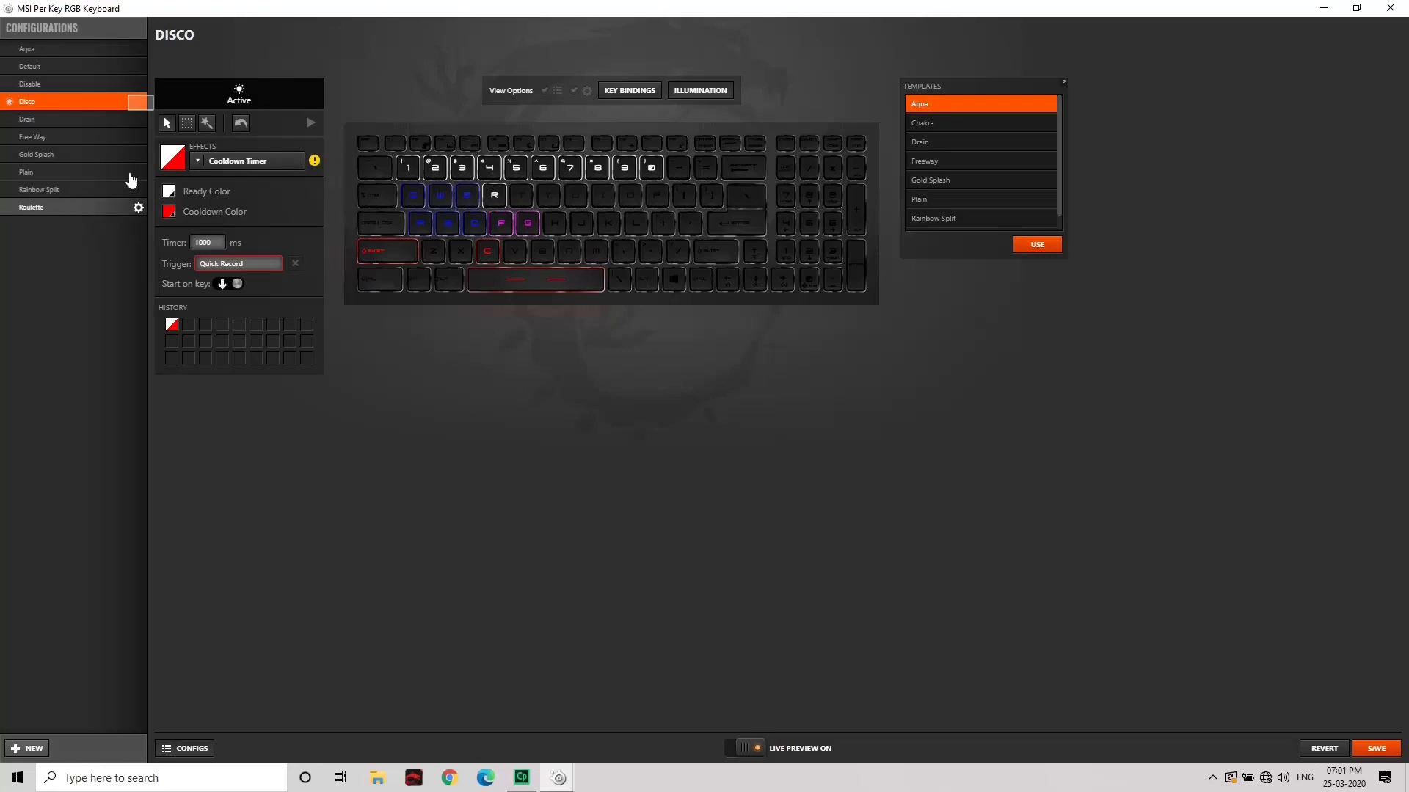
{"action": "left_click", "coordinate": [138, 103]}
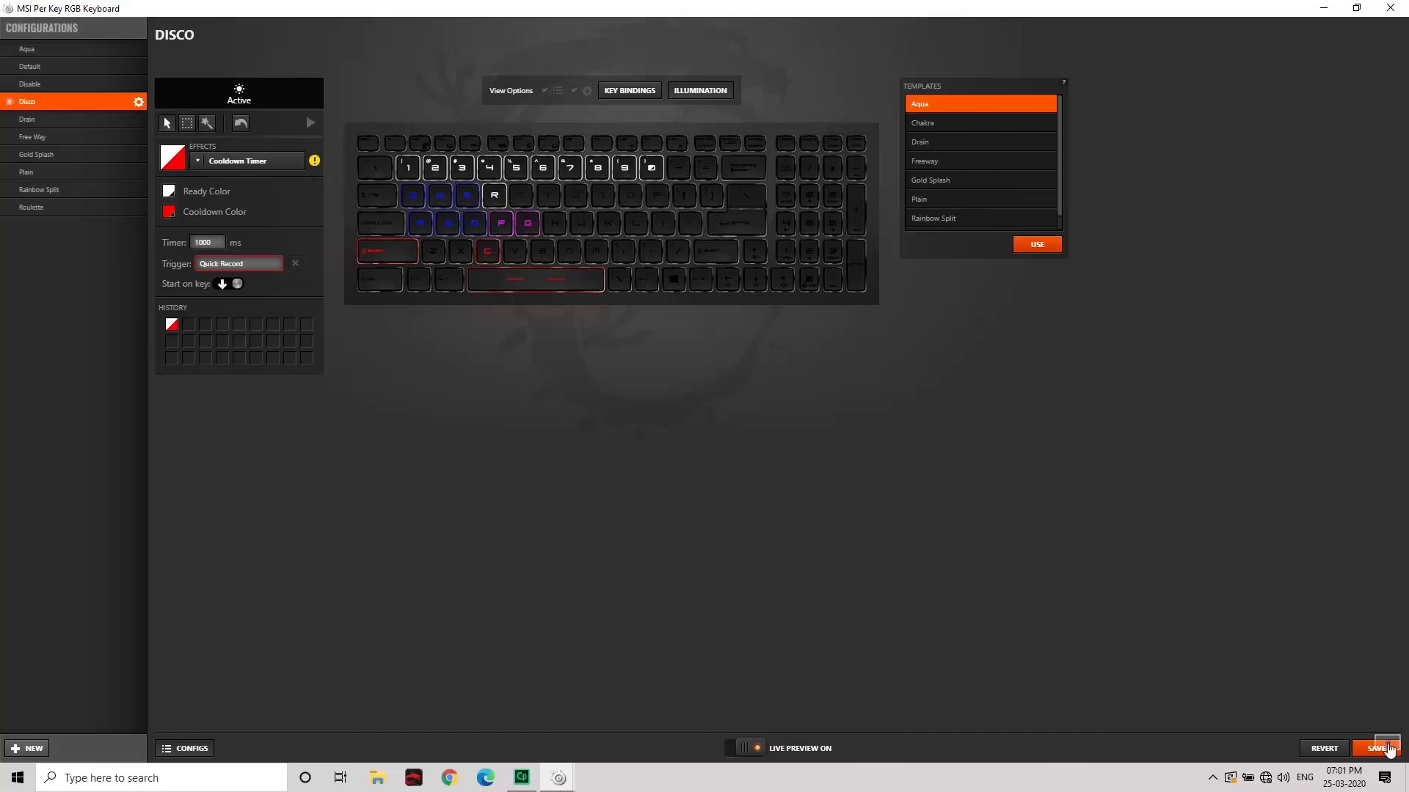
{"action": "left_click", "coordinate": [1385, 748]}
Step: Create a new keyboard configuration named MSI INDIA
{"action": "left_click", "coordinate": [35, 749]}
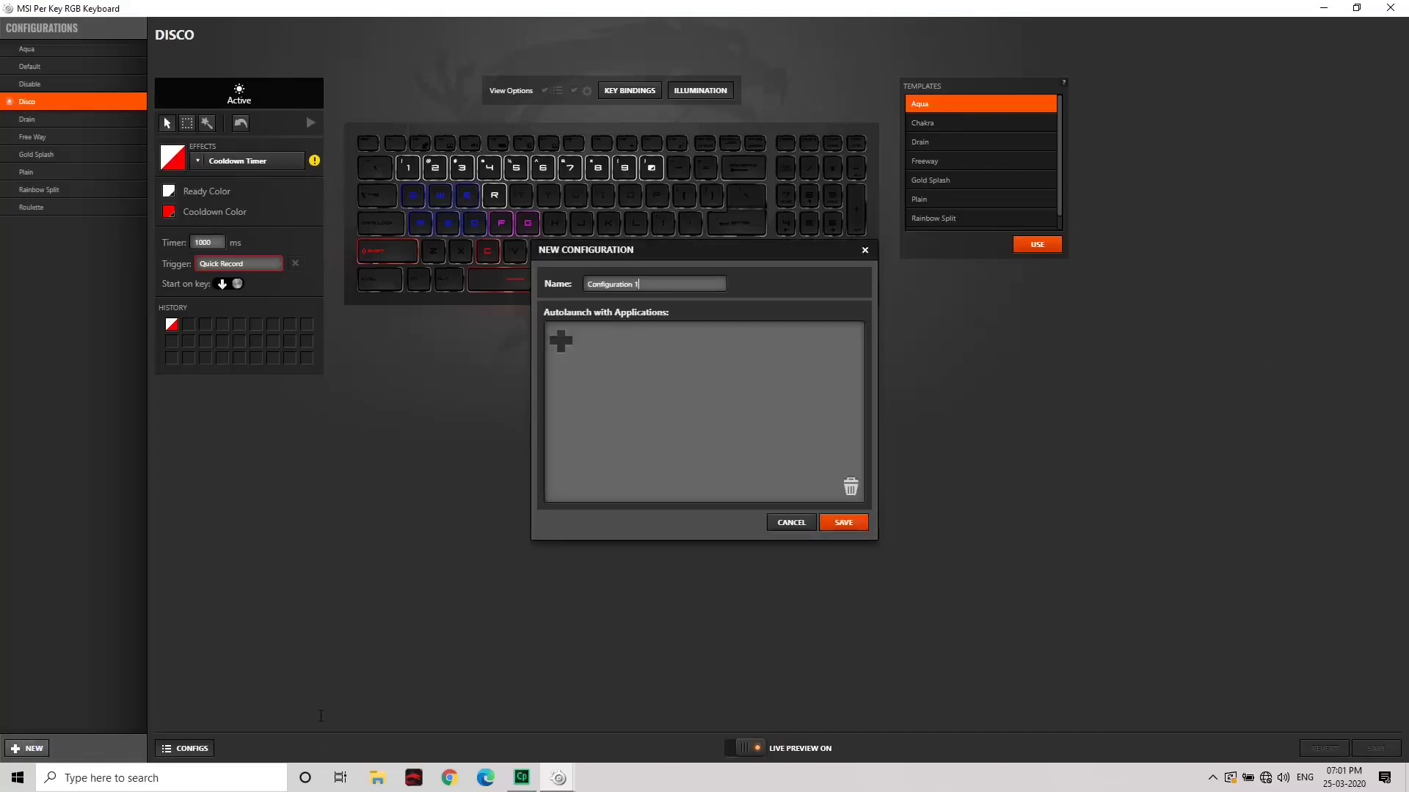
{"action": "left_click_drag", "start_coordinate": [651, 285], "coordinate": [578, 285]}
{"action": "type", "text": "MSI INDIA"}
{"action": "key", "text": "Return"}
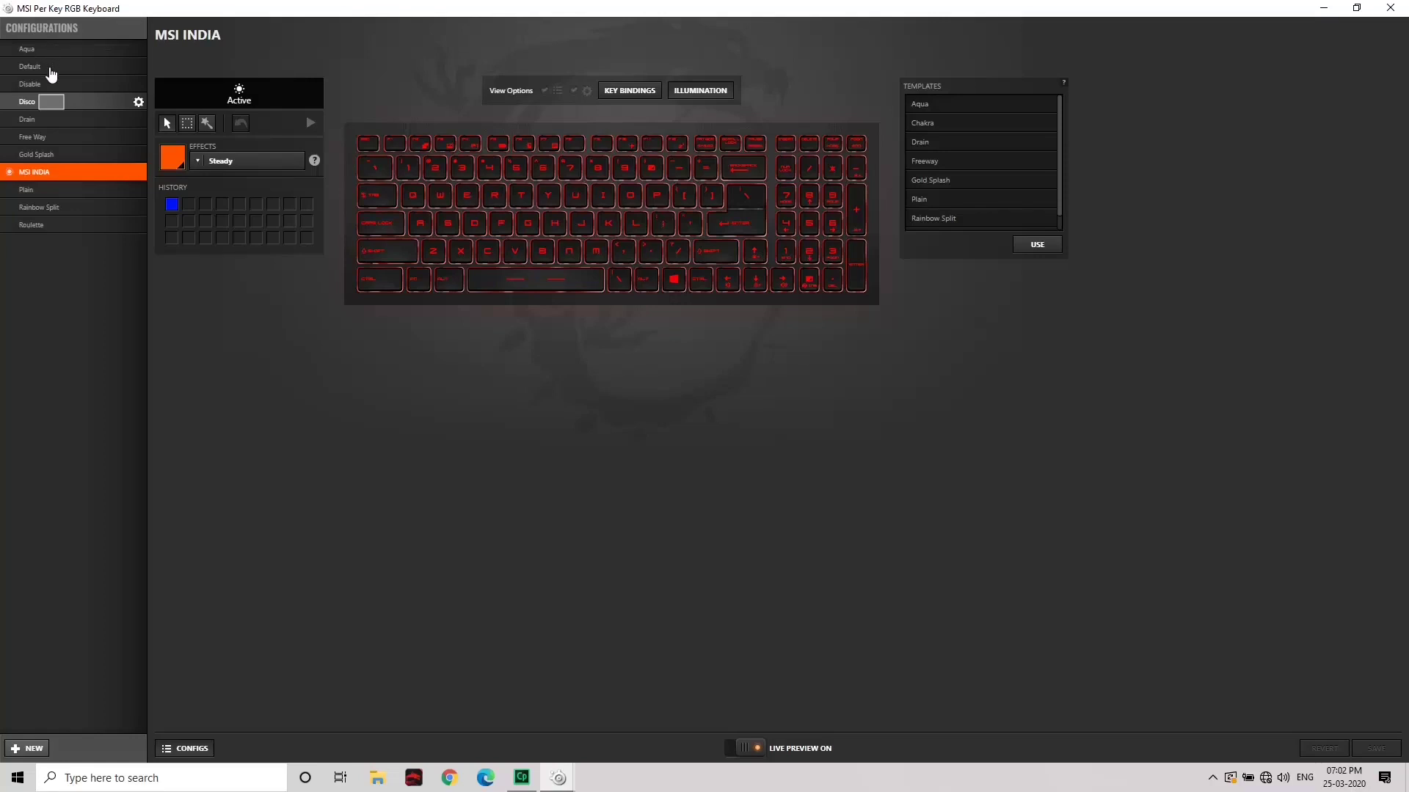
Step: Switch back to the Disco configuration and close the keyboard's configuration window
{"action": "left_click", "coordinate": [53, 106]}
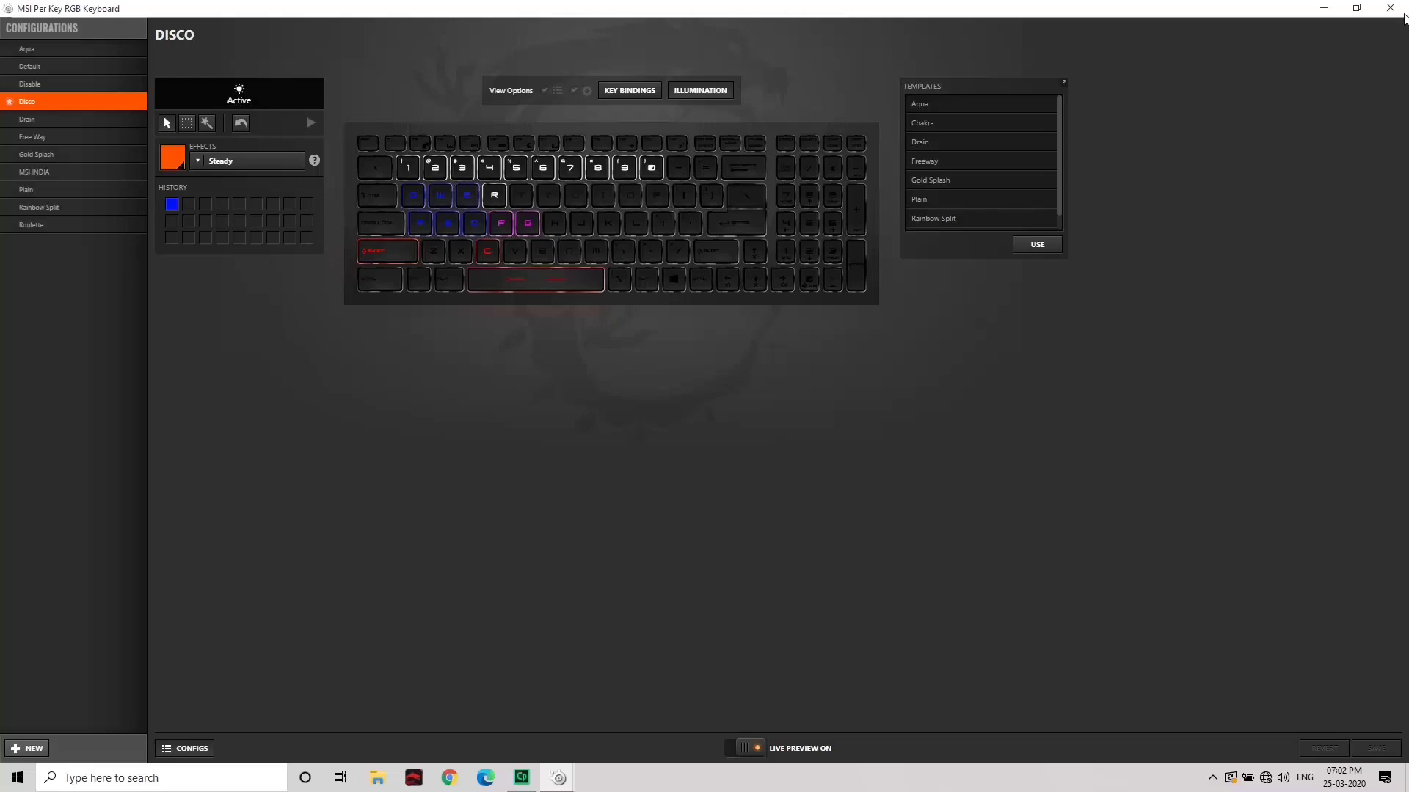
{"action": "left_click", "coordinate": [1389, 7]}
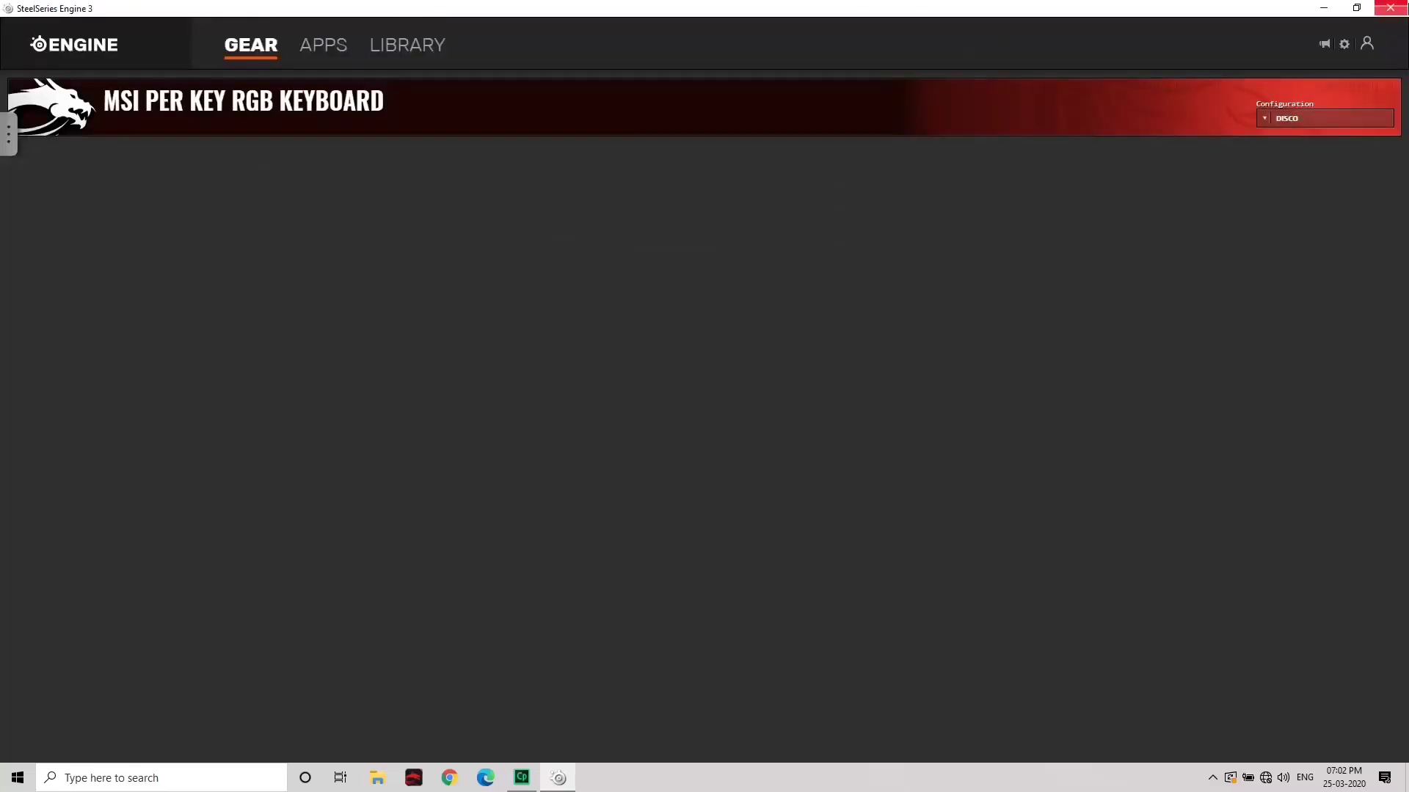